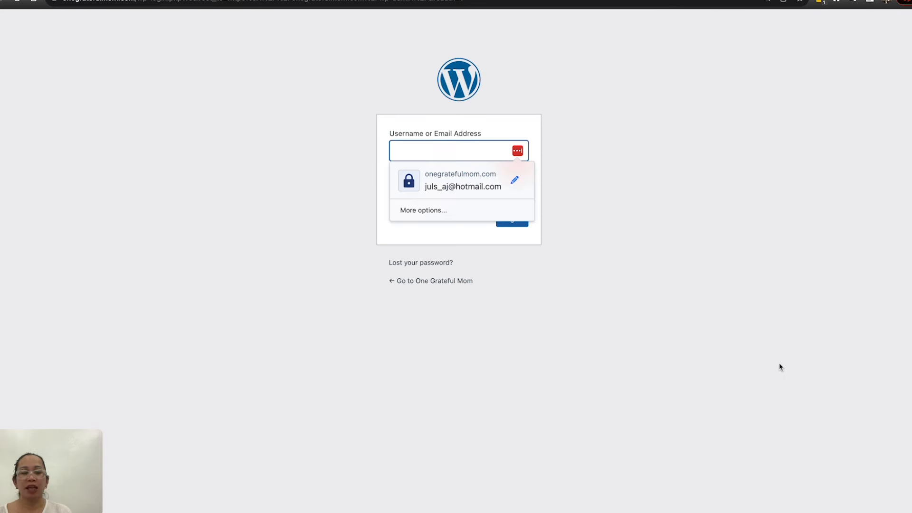
# Step: Log in to the WordPress admin with the site account
pyautogui.click(598, 158)
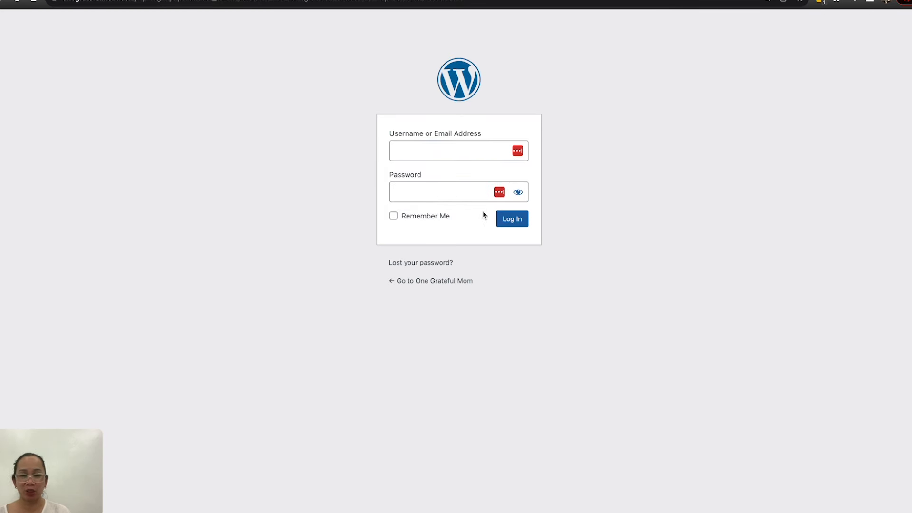
pyautogui.click(513, 220)
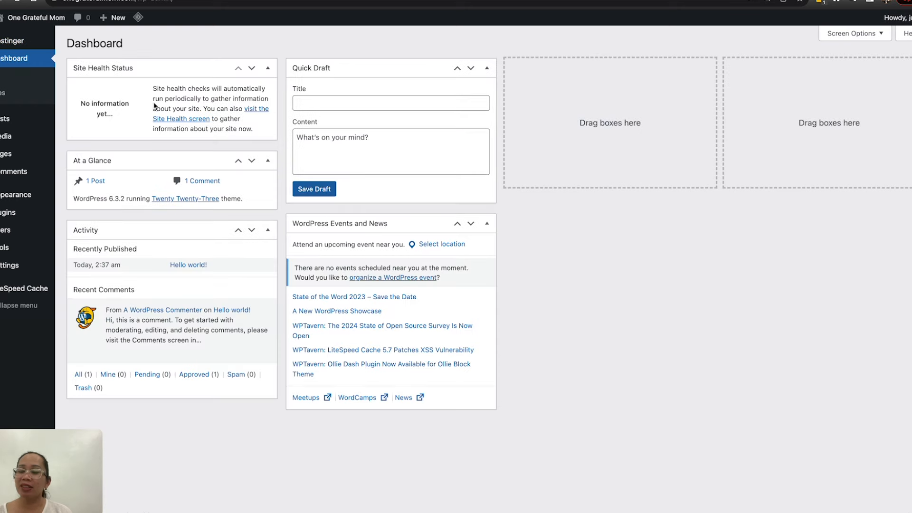
# Step: Examine the live site's default front page and return to the admin dashboard
pyautogui.moveTo(26, 14)
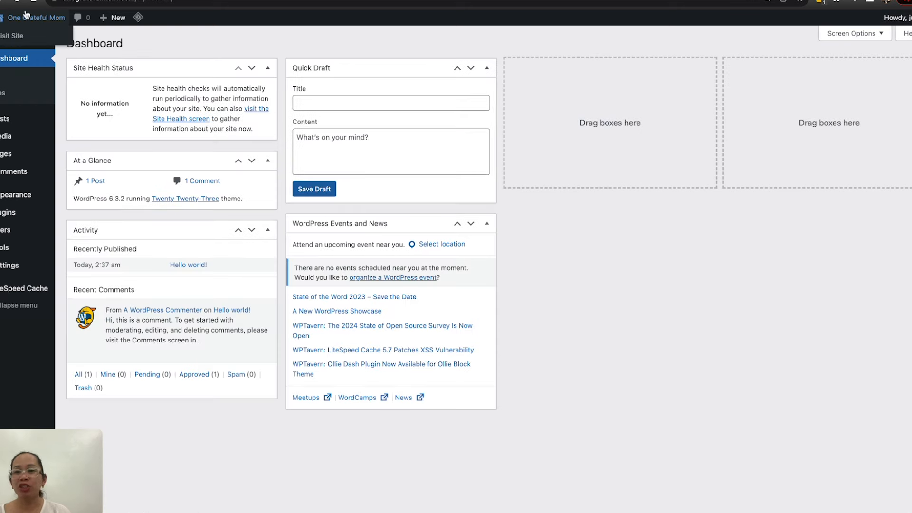
pyautogui.click(16, 38)
pyautogui.scroll(-2, 324, 254)
pyautogui.scroll(-2, 326, 258)
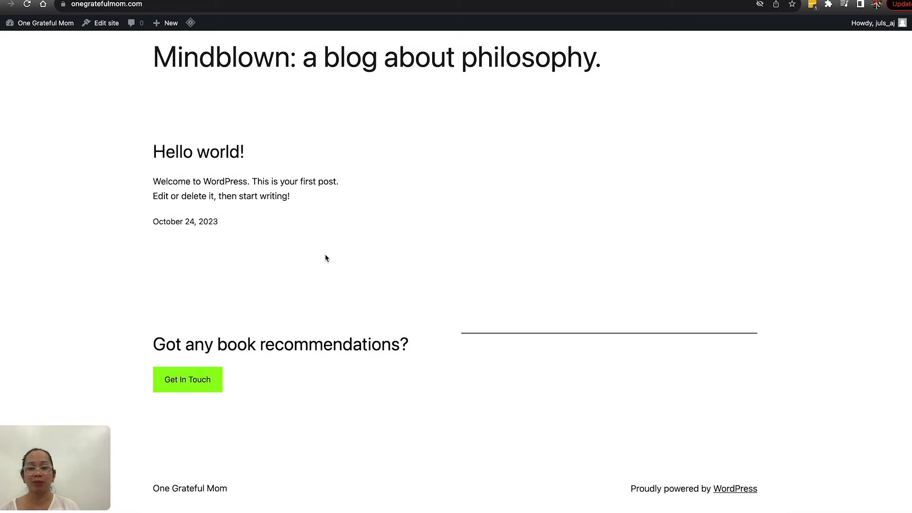
pyautogui.scroll(3, 326, 258)
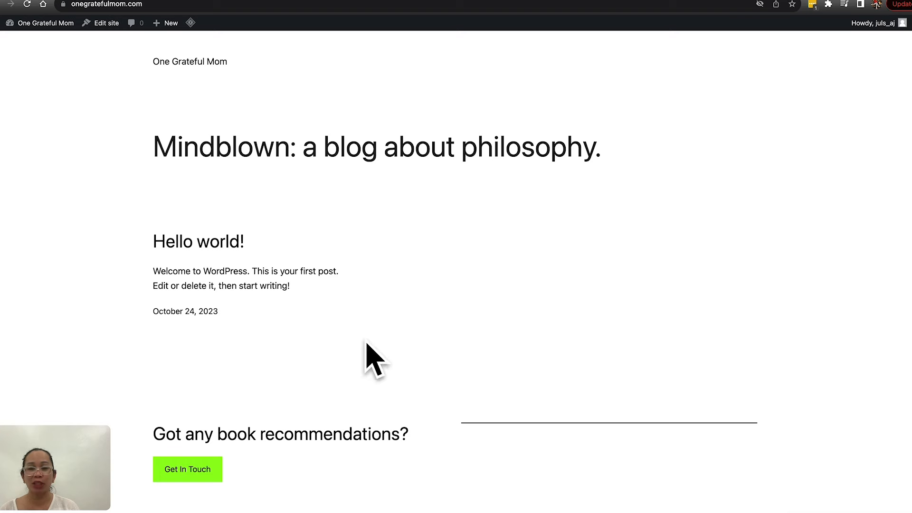
pyautogui.scroll(-3, 440, 331)
pyautogui.moveTo(40, 31)
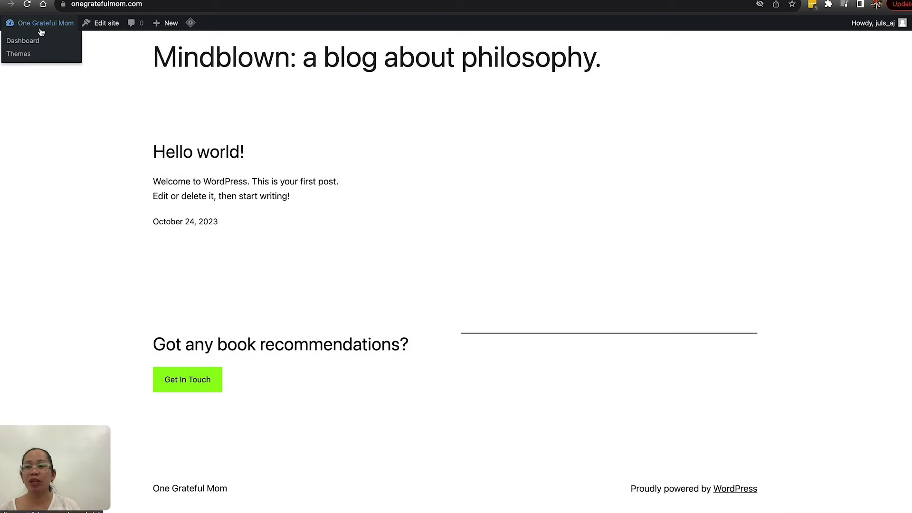
pyautogui.click(31, 41)
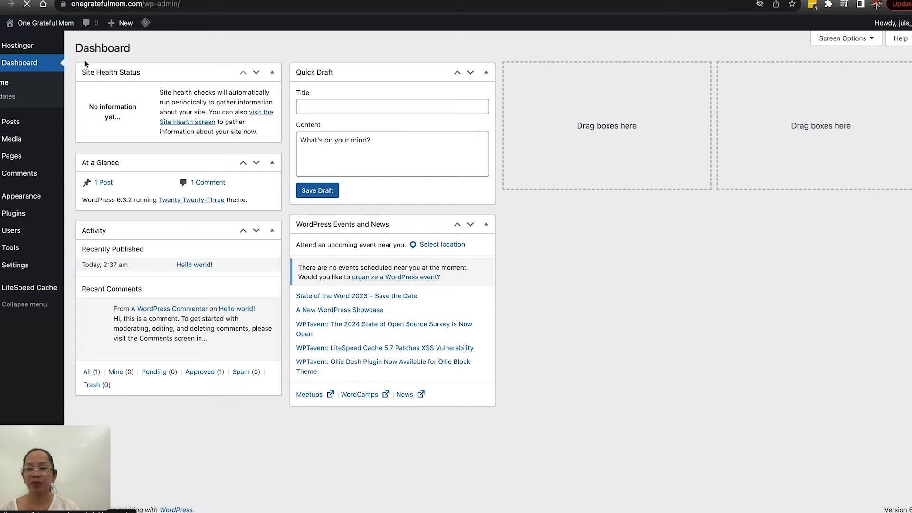
# Step: Find the Astra theme among the themes available to add, install it and activate it
pyautogui.moveTo(36, 201)
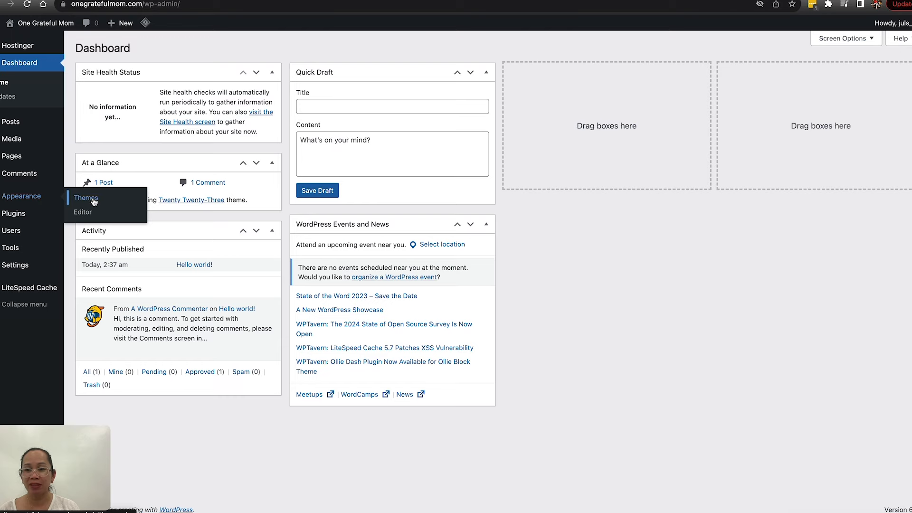
pyautogui.click(93, 202)
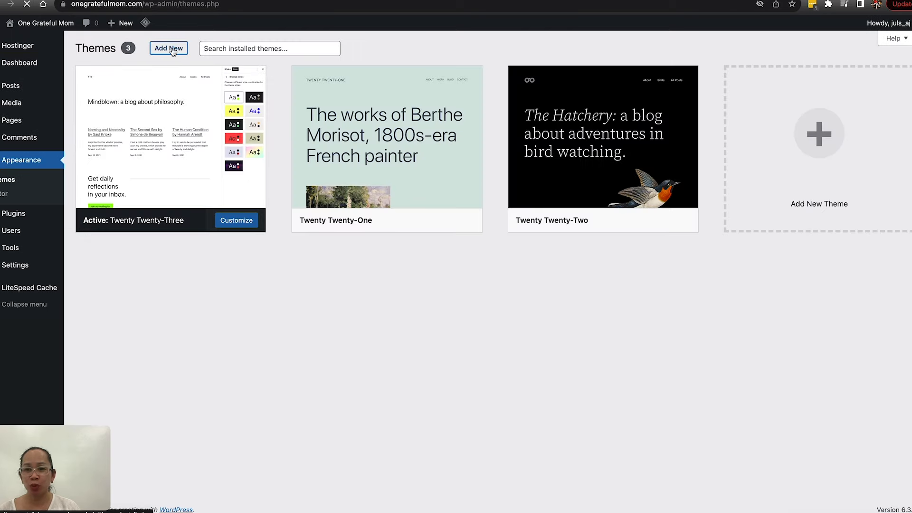
pyautogui.click(166, 45)
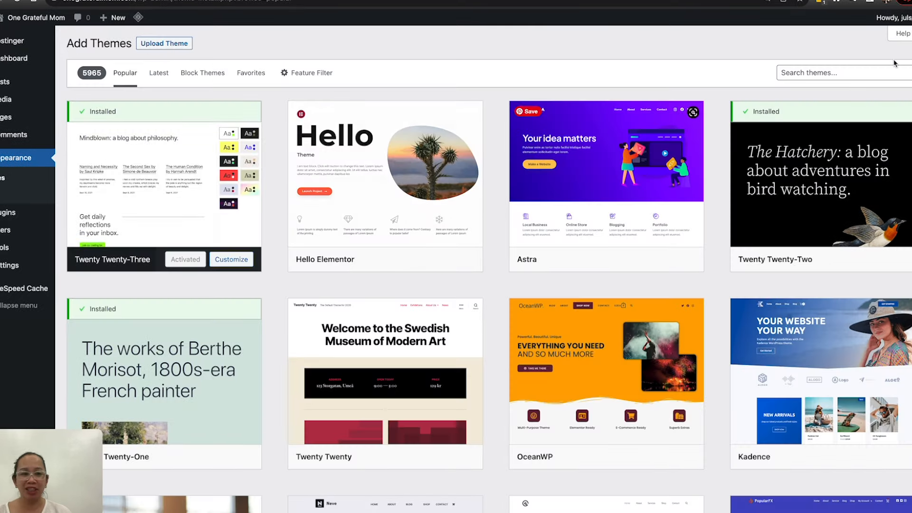
pyautogui.click(828, 73)
pyautogui.write('Astra')
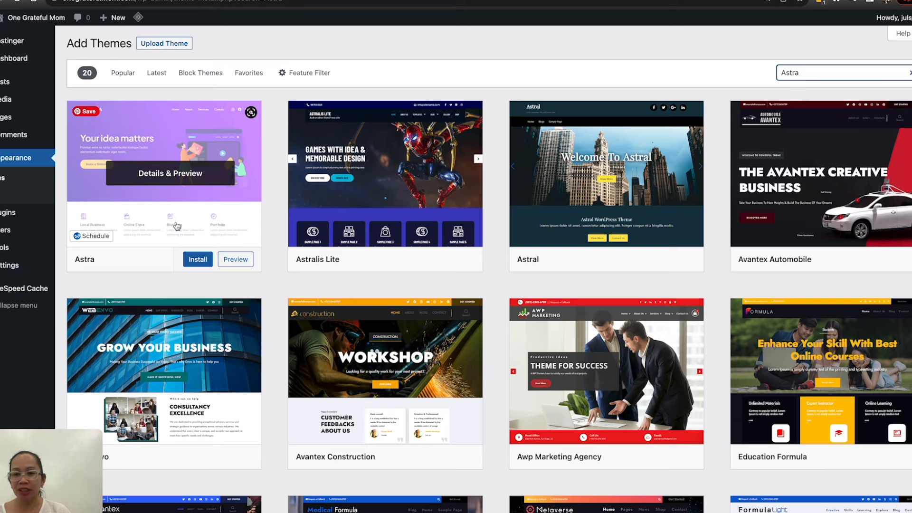
pyautogui.click(200, 261)
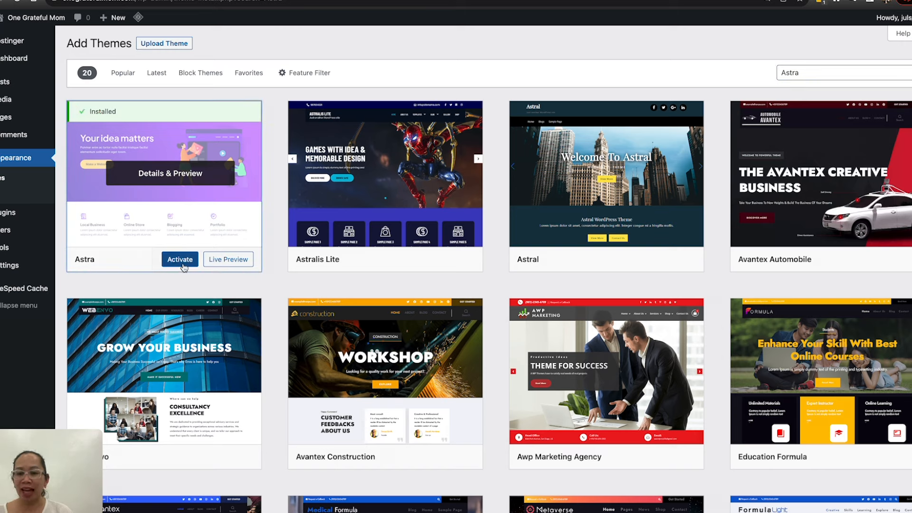
pyautogui.click(181, 261)
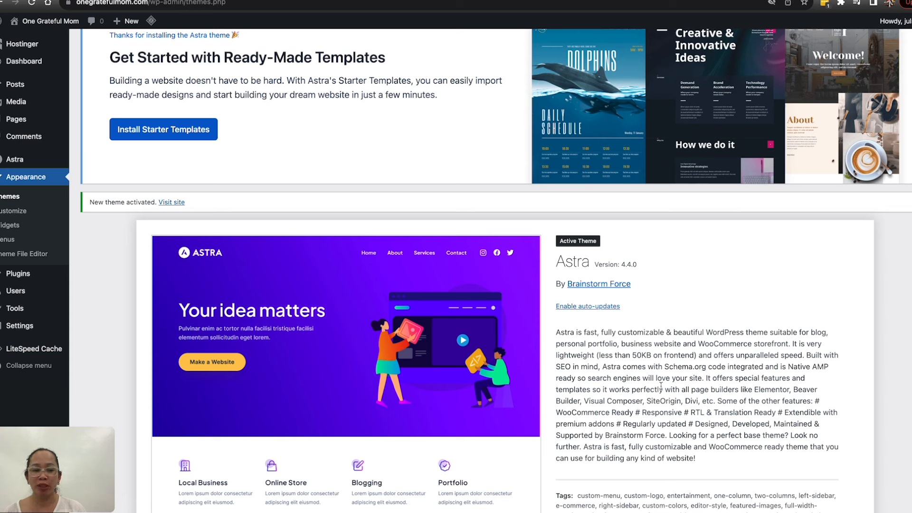
# Step: Install Astra's Starter Templates and choose Elementor as the page builder
pyautogui.click(161, 135)
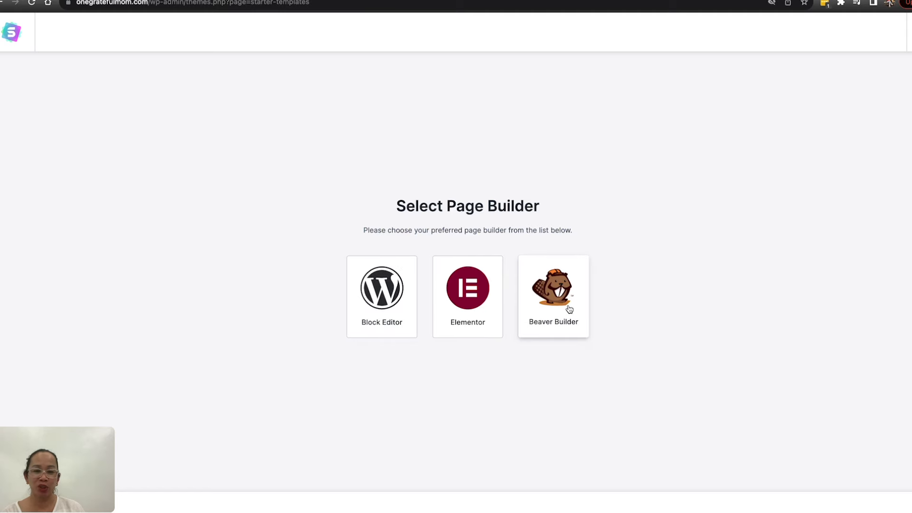
pyautogui.click(475, 297)
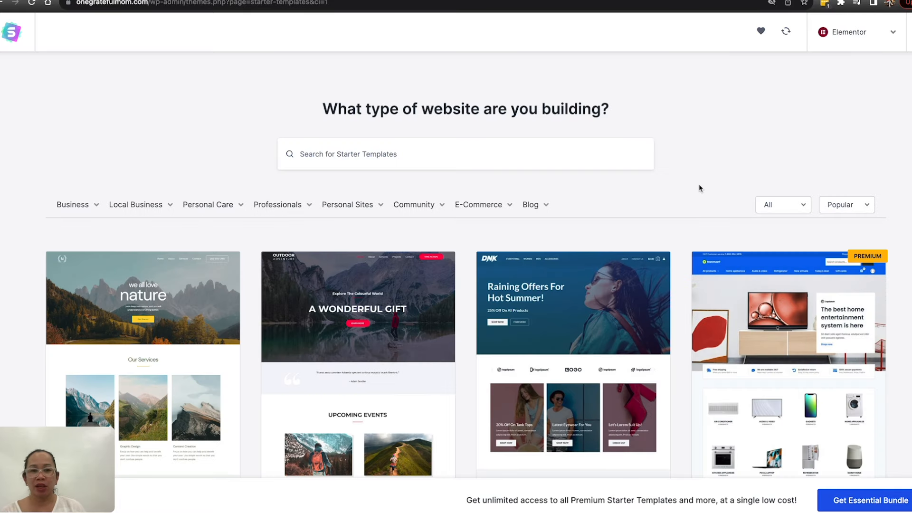
# Step: Browse the Elementor starter templates and compare the free and premium designs
pyautogui.scroll(-5, 566, 216)
pyautogui.scroll(-13, 584, 229)
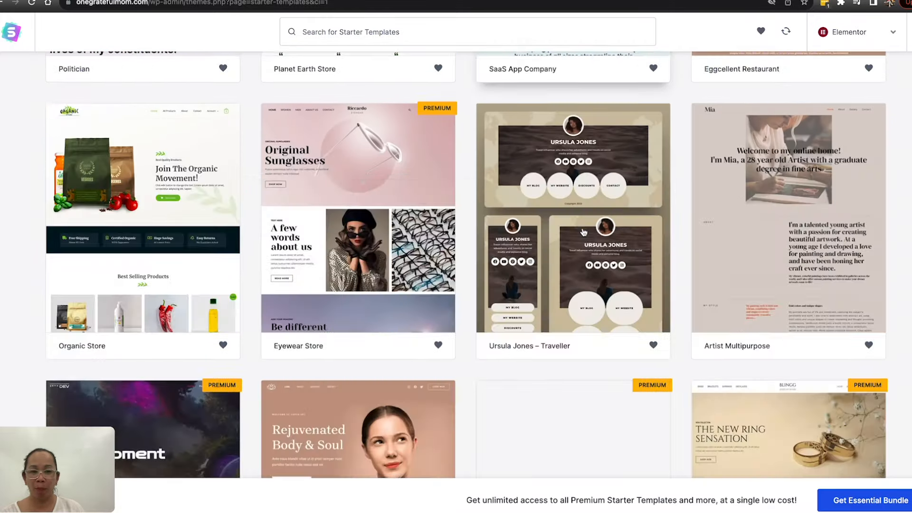
pyautogui.scroll(20, 584, 232)
pyautogui.scroll(-5, 440, 337)
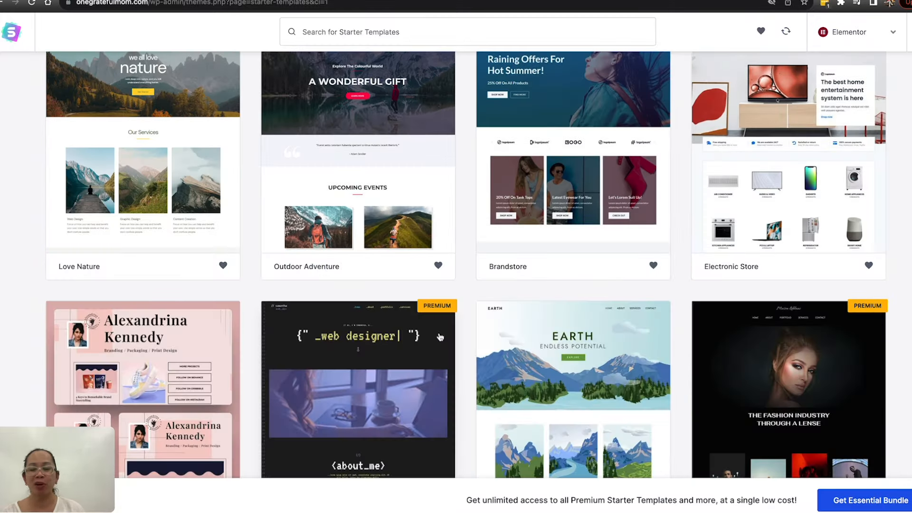
pyautogui.scroll(-11, 440, 336)
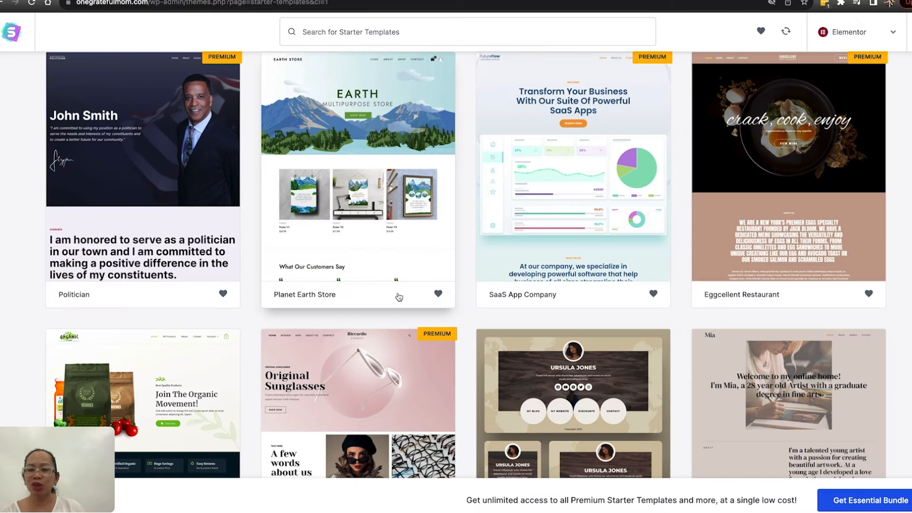
pyautogui.scroll(-4, 444, 309)
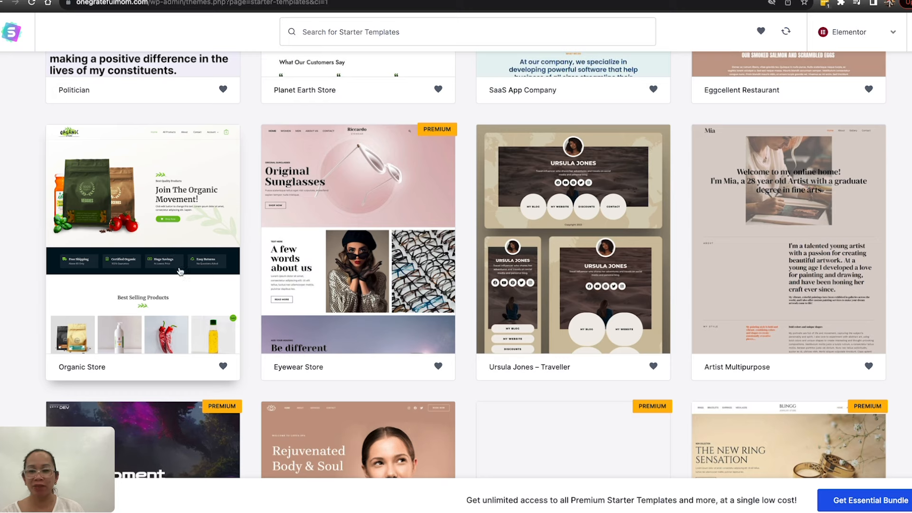
pyautogui.scroll(18, 466, 266)
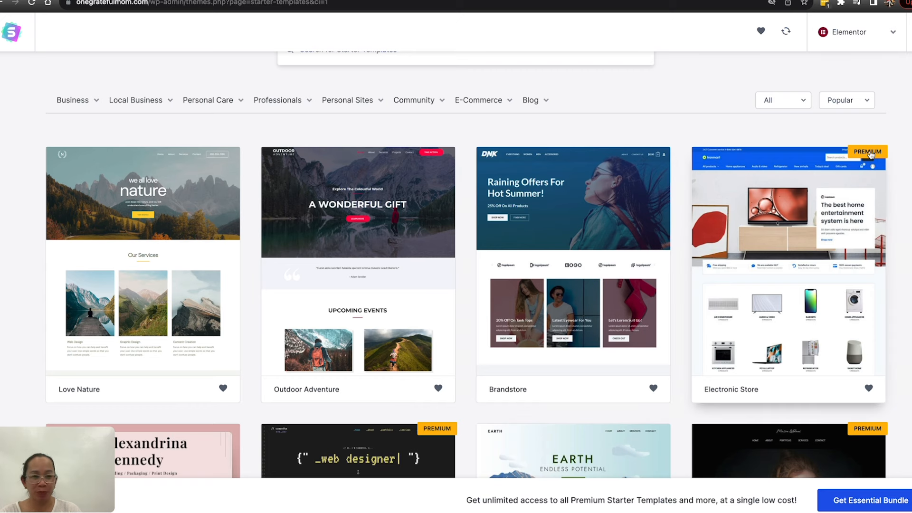
pyautogui.scroll(1, 872, 159)
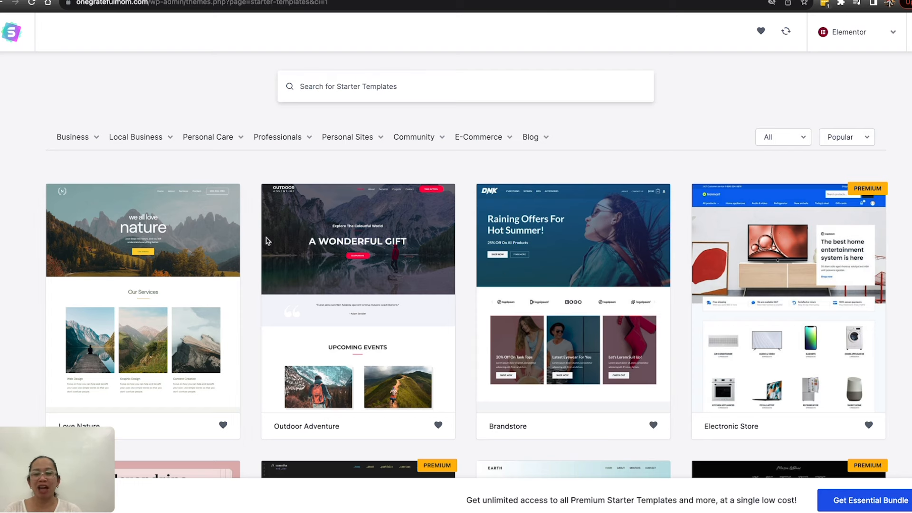
# Step: Select the Online Health Coach starter template and skip the logo upload
pyautogui.scroll(-10, 190, 181)
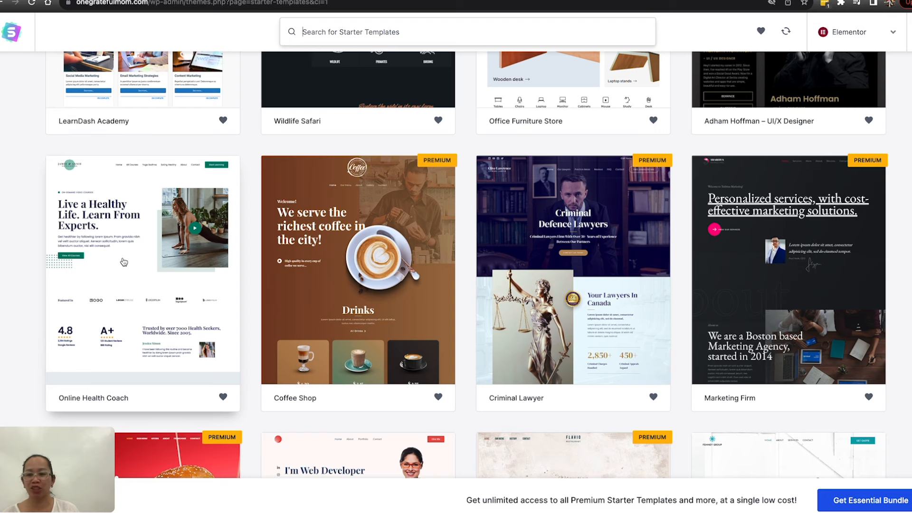
pyautogui.click(133, 227)
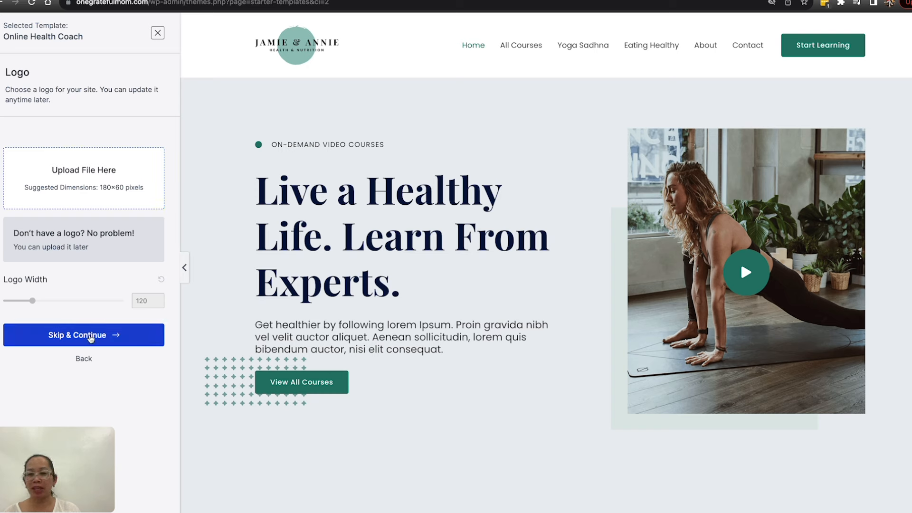
pyautogui.click(91, 335)
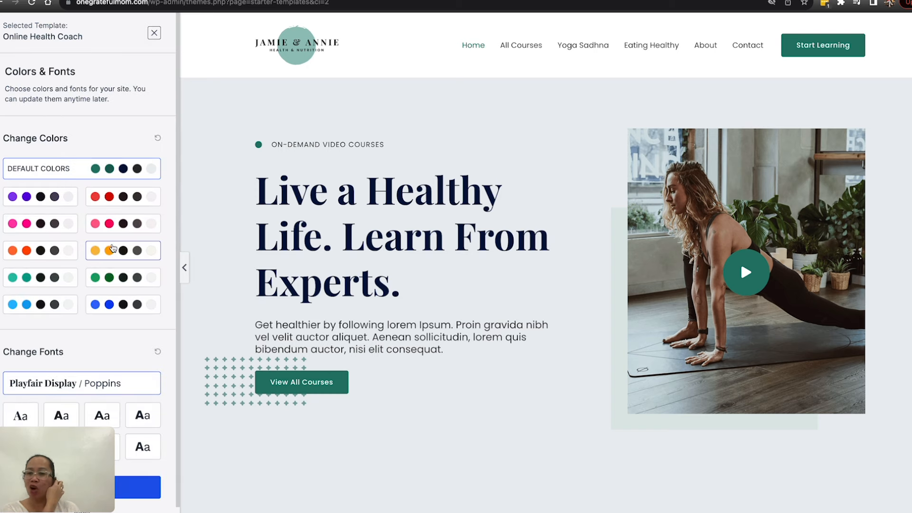
# Step: Apply the yellow-orange color palette and the Playfair Display / Source Sans Pro font pair, and continue to the final setup form
pyautogui.click(102, 199)
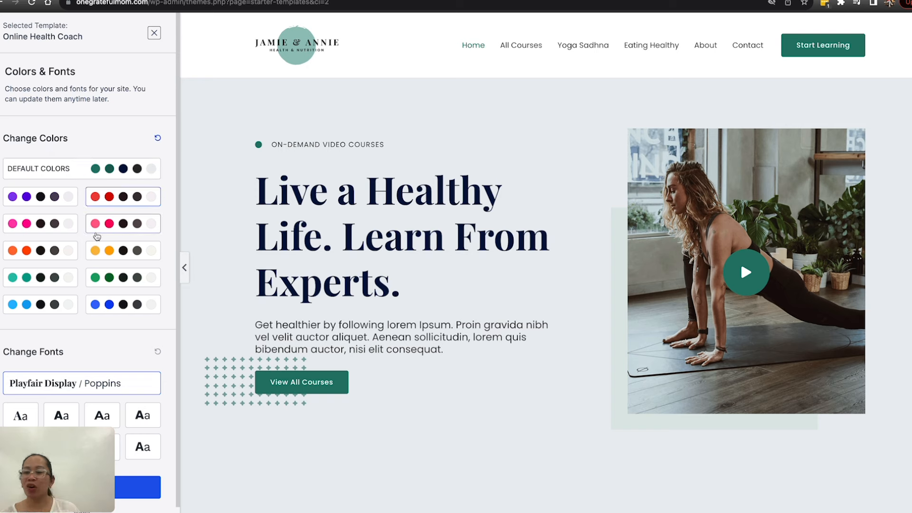
pyautogui.click(109, 257)
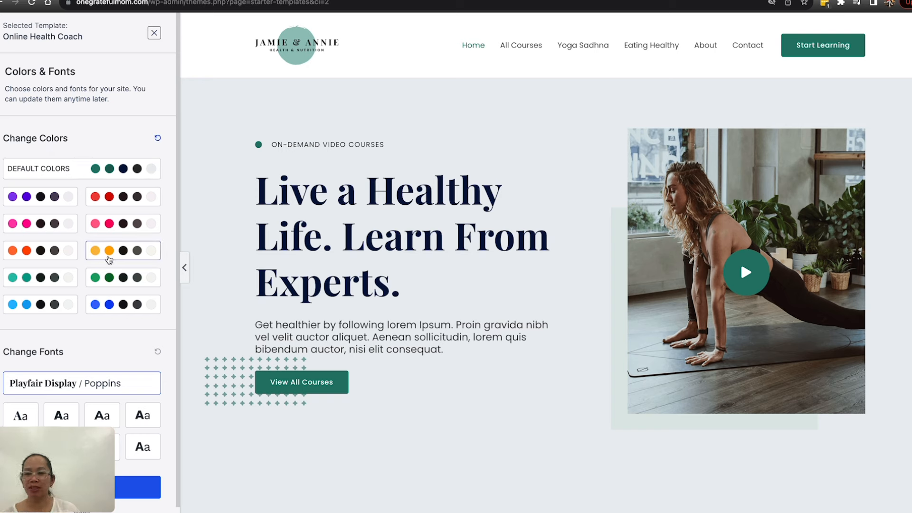
pyautogui.scroll(-1, 108, 260)
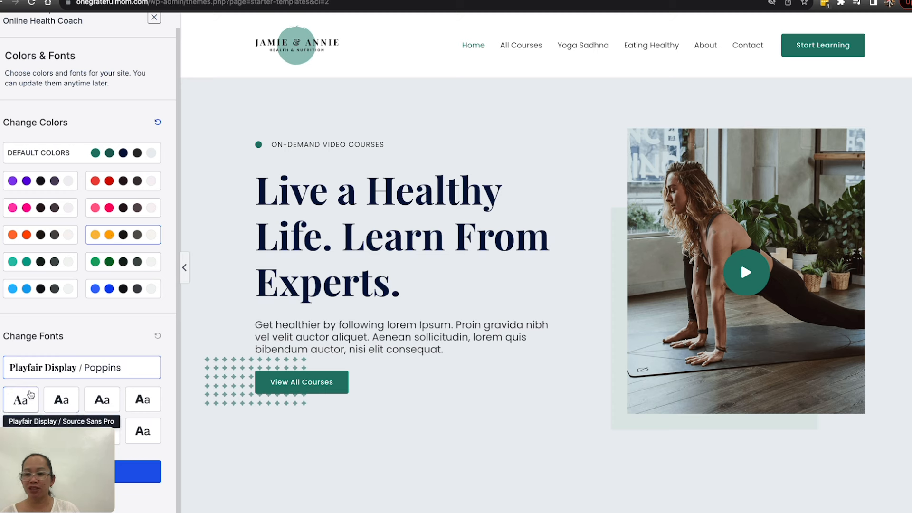
pyautogui.click(25, 402)
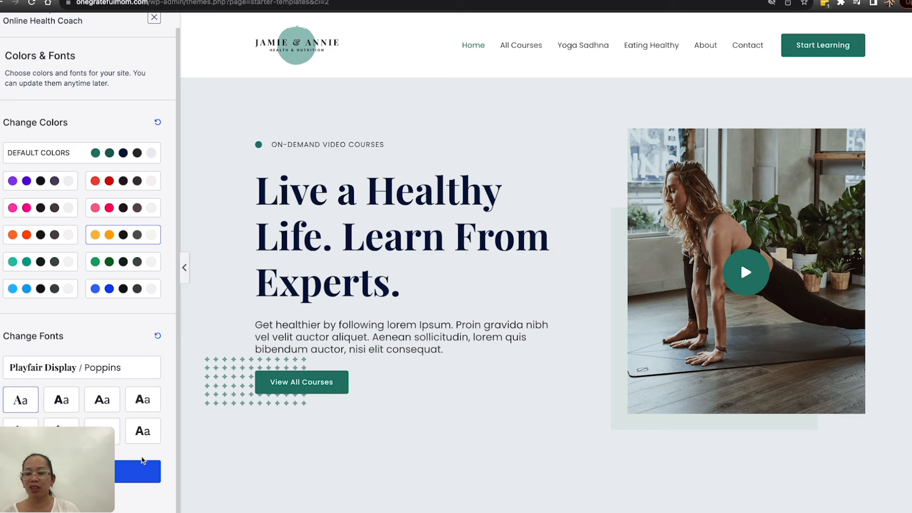
pyautogui.click(137, 473)
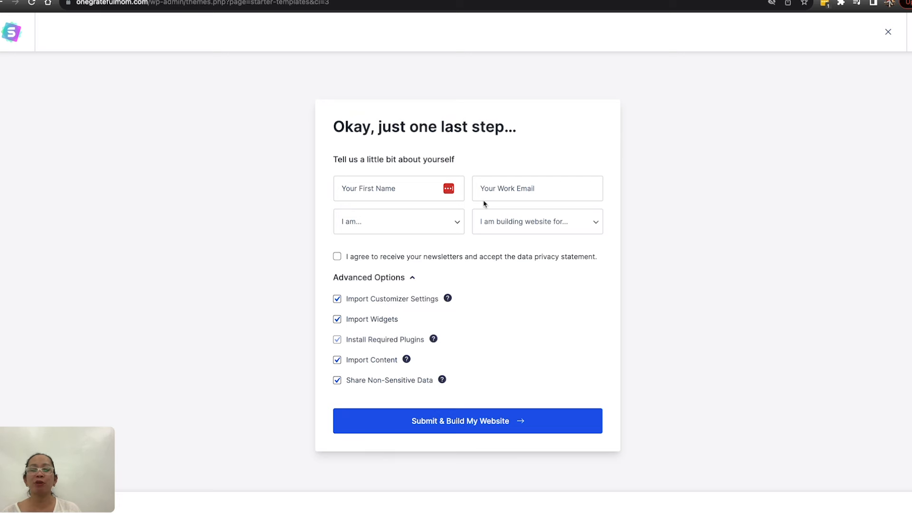
# Step: Submit the setup form with all import options enabled to build the website, and look through the imported home page
pyautogui.click(464, 425)
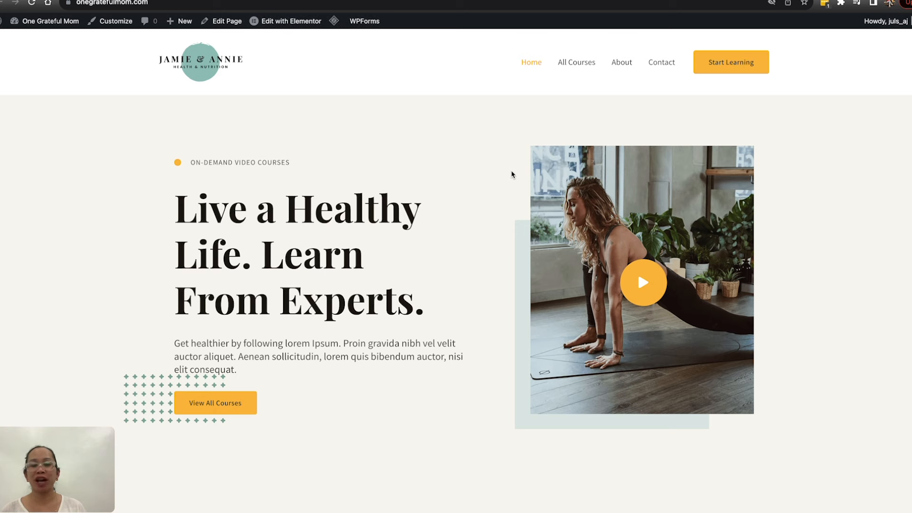
pyautogui.scroll(-3, 540, 208)
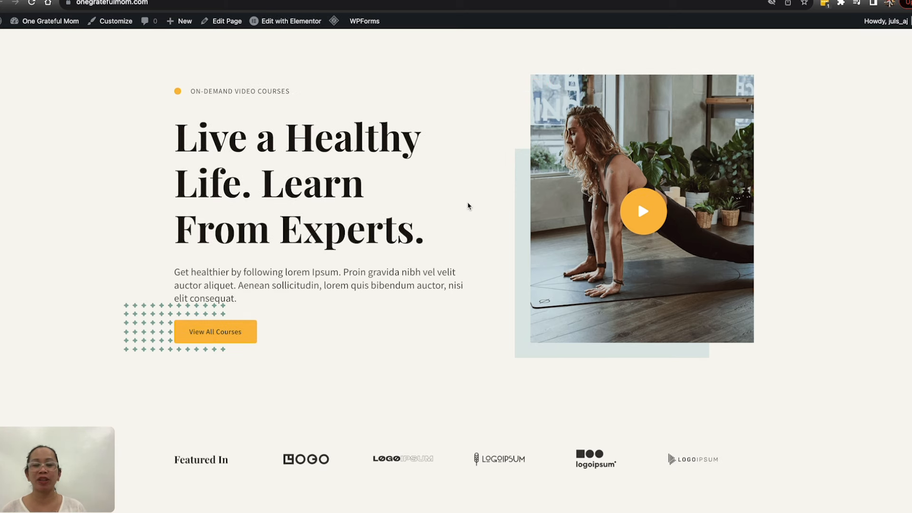
pyautogui.scroll(-10, 468, 206)
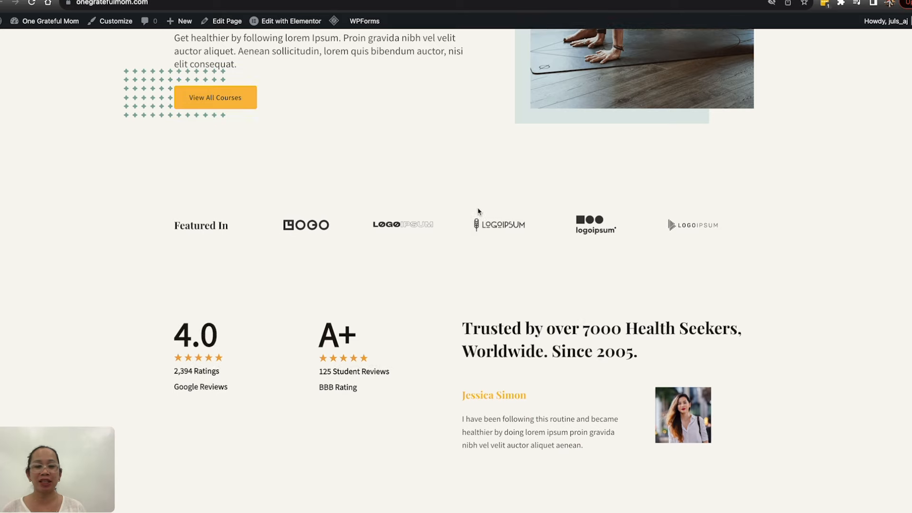
pyautogui.scroll(-9, 479, 212)
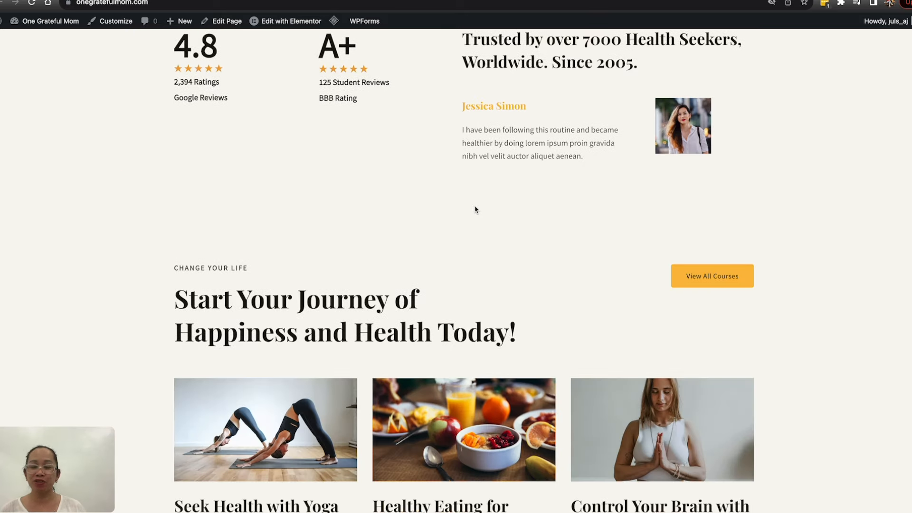
pyautogui.scroll(-3, 475, 210)
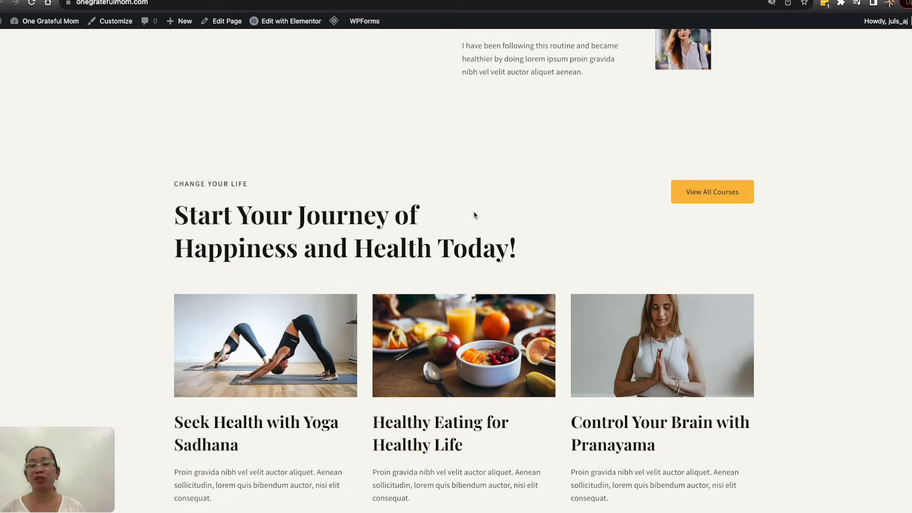
pyautogui.scroll(-2, 470, 216)
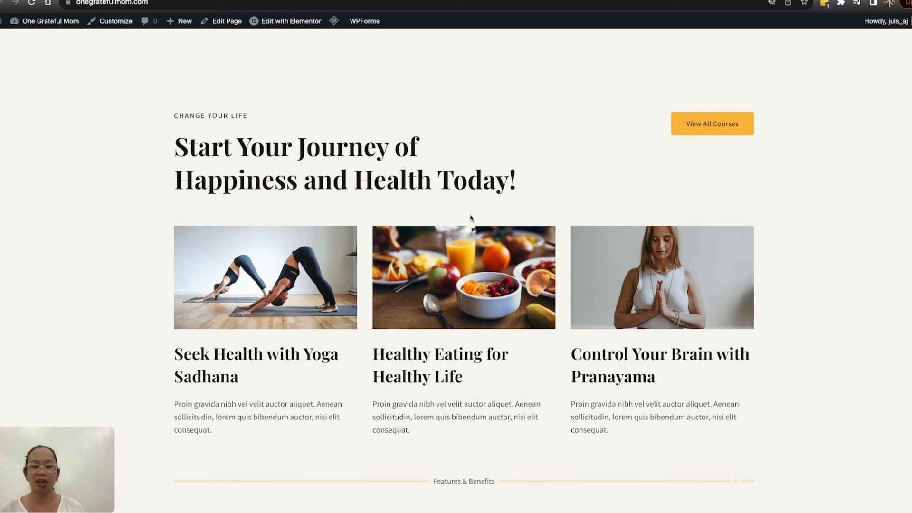
# Step: Look through the course, features, testimonial and newsletter sections of the imported home page, and go to the admin dashboard
pyautogui.scroll(-3, 435, 228)
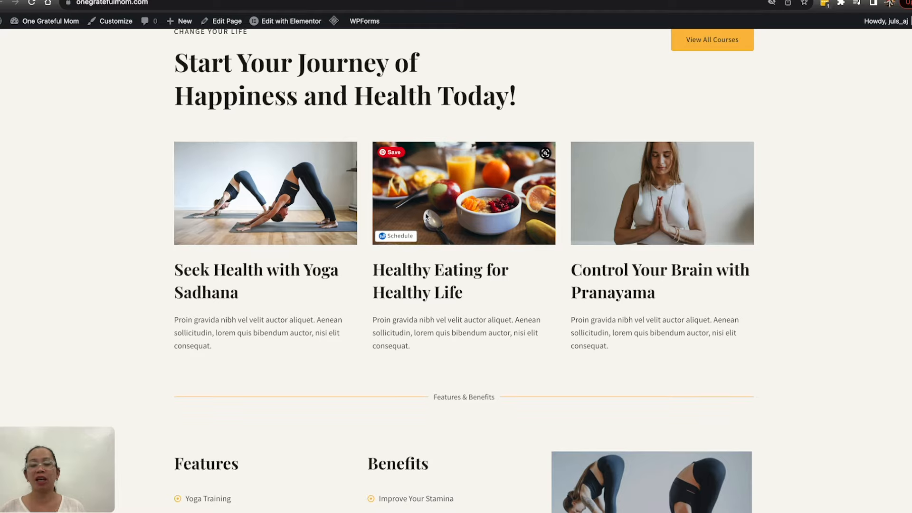
pyautogui.scroll(-15, 423, 216)
pyautogui.scroll(-12, 438, 224)
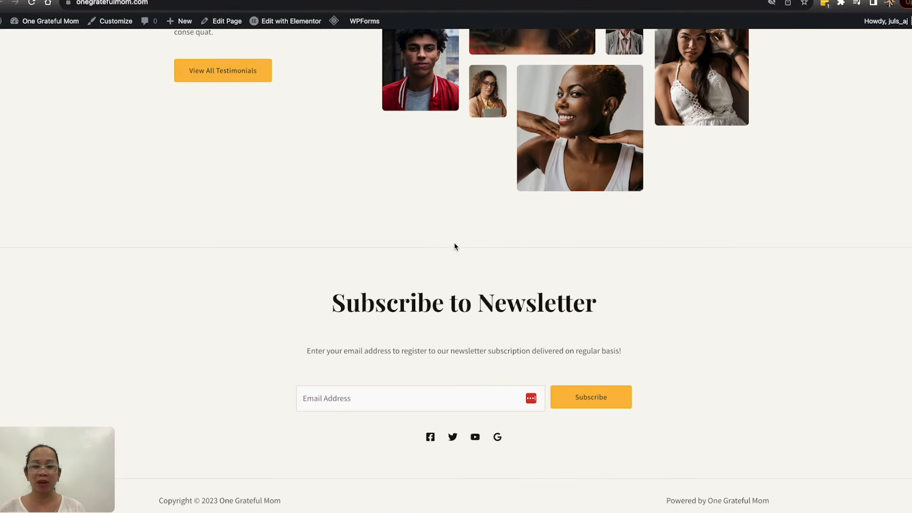
pyautogui.scroll(20, 491, 260)
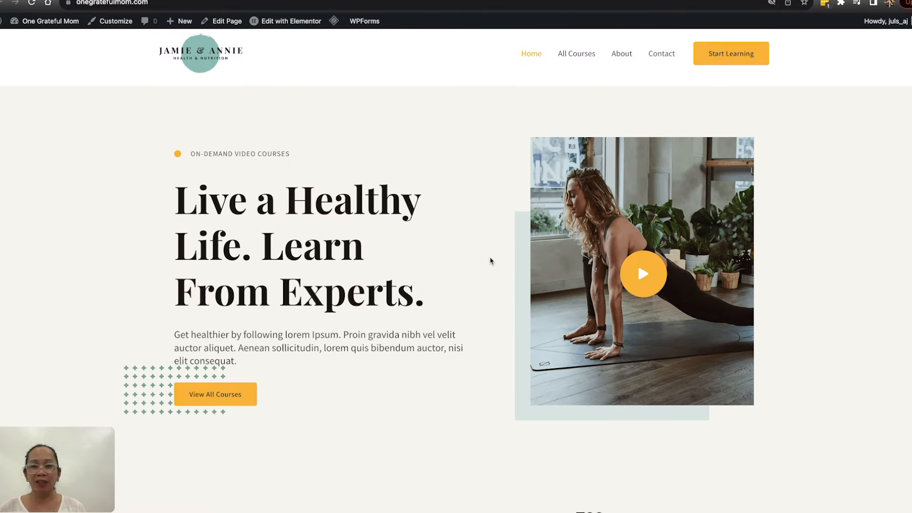
pyautogui.moveTo(299, 29)
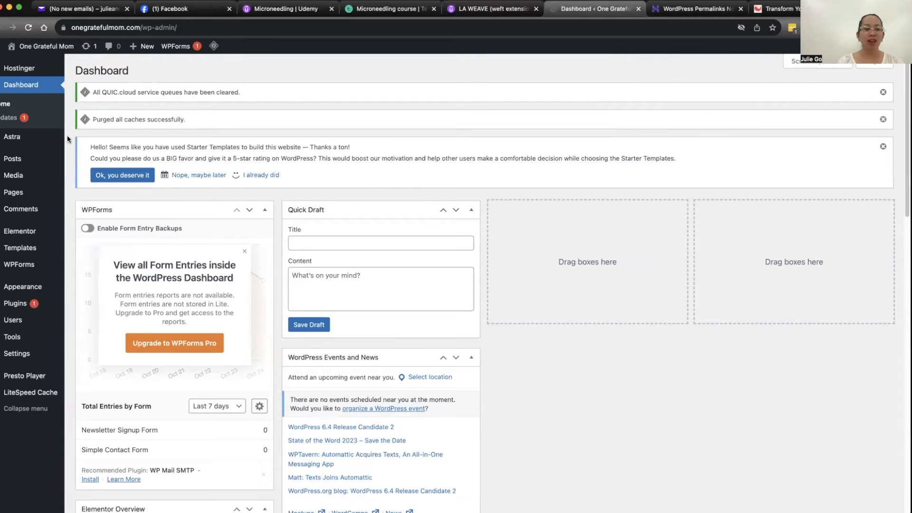
pyautogui.moveTo(53, 56)
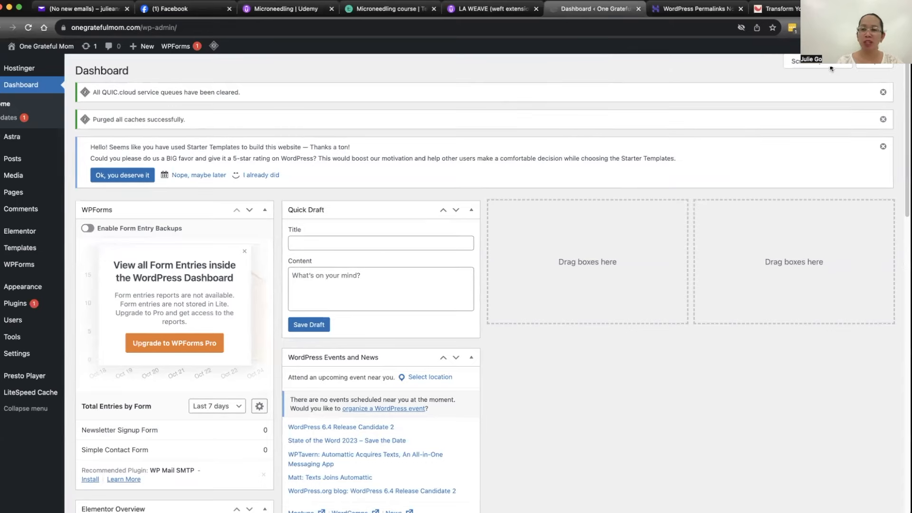
# Step: Hide the WPForms, Elementor Overview, At a Glance, Activity, Quick Draft and WordPress Events and News widgets from the dashboard
pyautogui.click(846, 64)
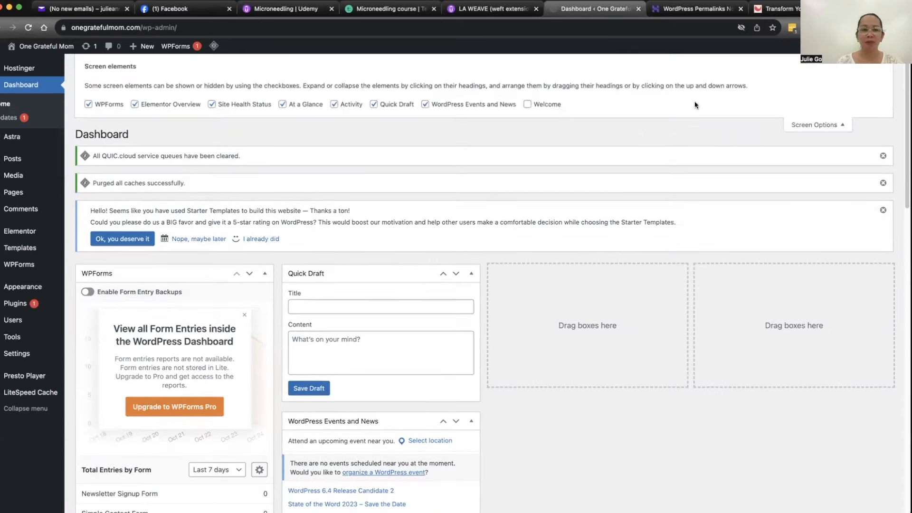
pyautogui.click(90, 105)
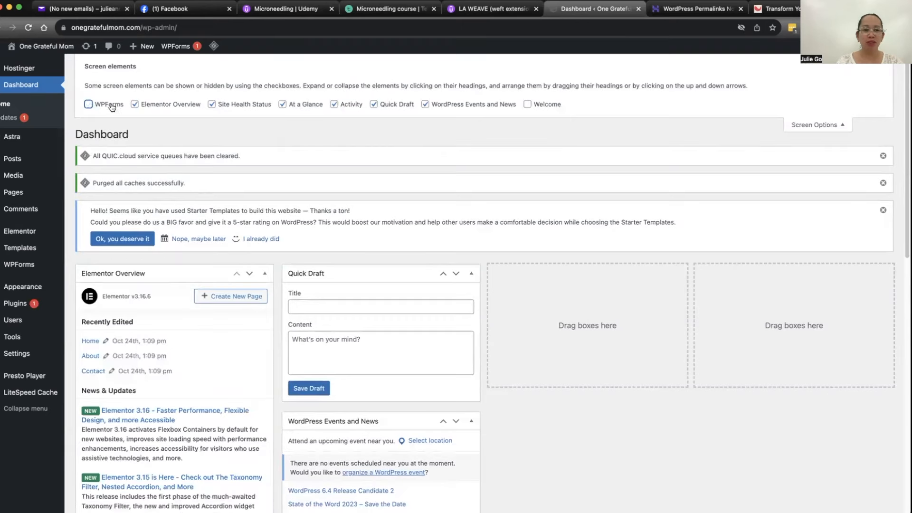
pyautogui.click(135, 105)
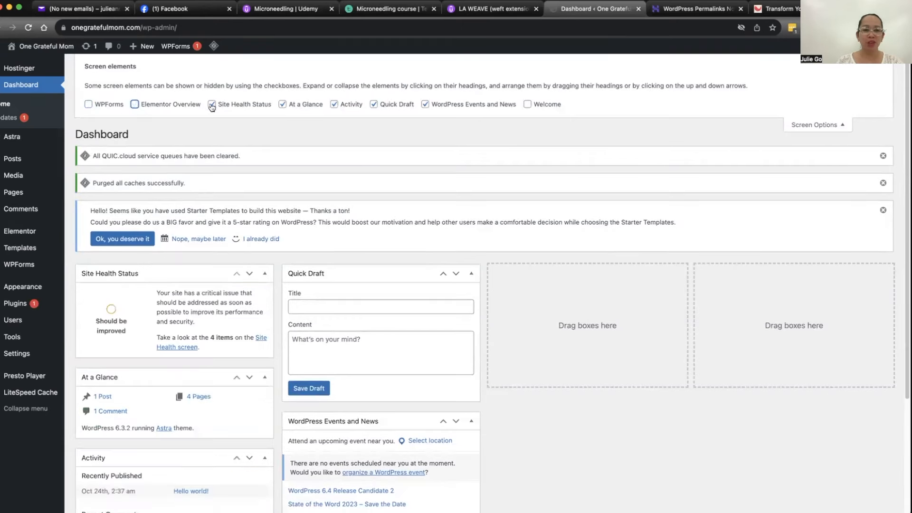
pyautogui.click(282, 104)
pyautogui.click(334, 105)
pyautogui.click(373, 105)
pyautogui.click(425, 105)
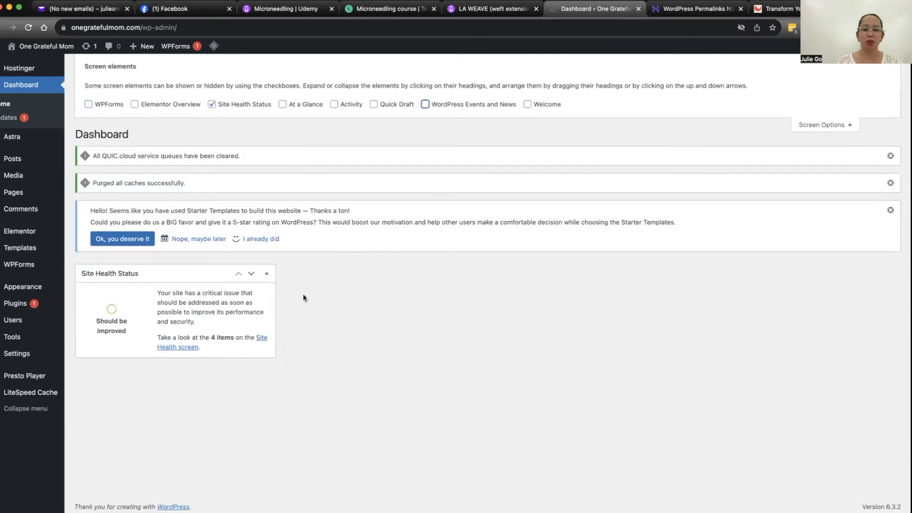
# Step: Dismiss the two cache notices and the Starter Templates rating request on the dashboard
pyautogui.click(891, 156)
pyautogui.click(890, 156)
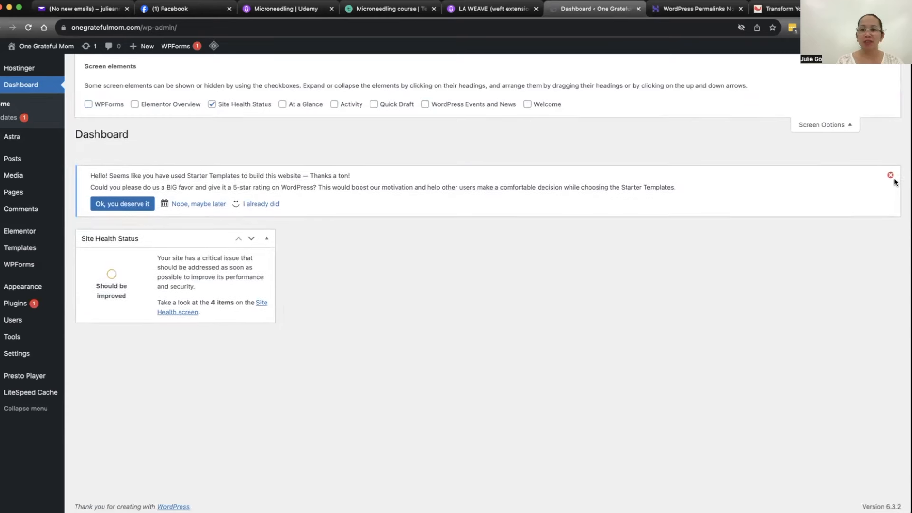
pyautogui.click(891, 156)
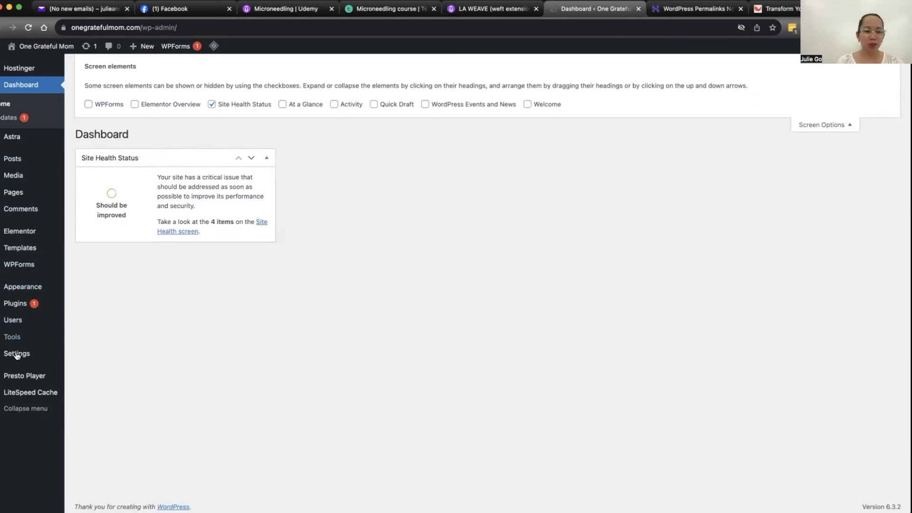
# Step: Review the site's general settings, leave the tagline empty, and save them
pyautogui.moveTo(16, 353)
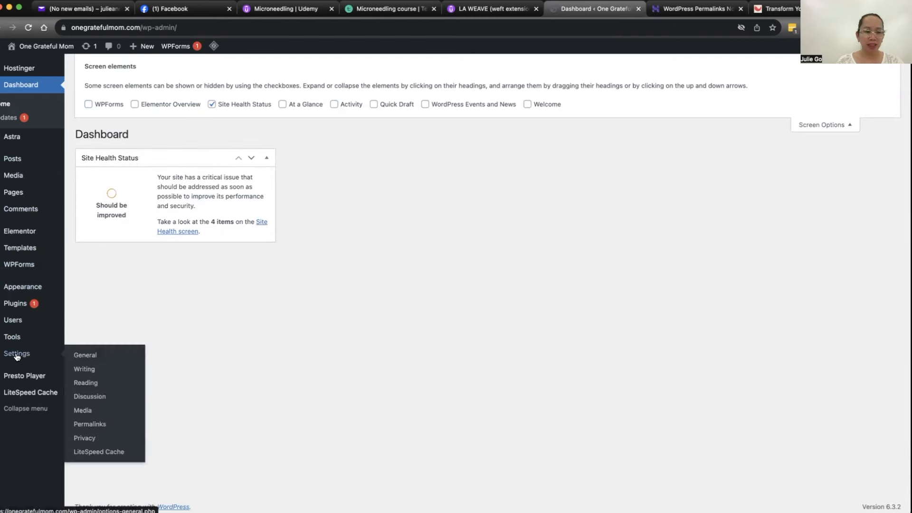
pyautogui.click(90, 355)
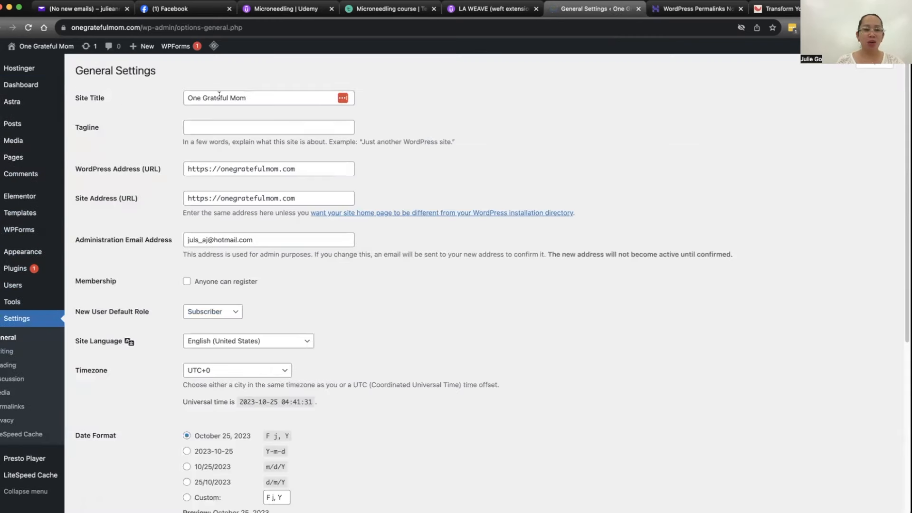
pyautogui.click(223, 128)
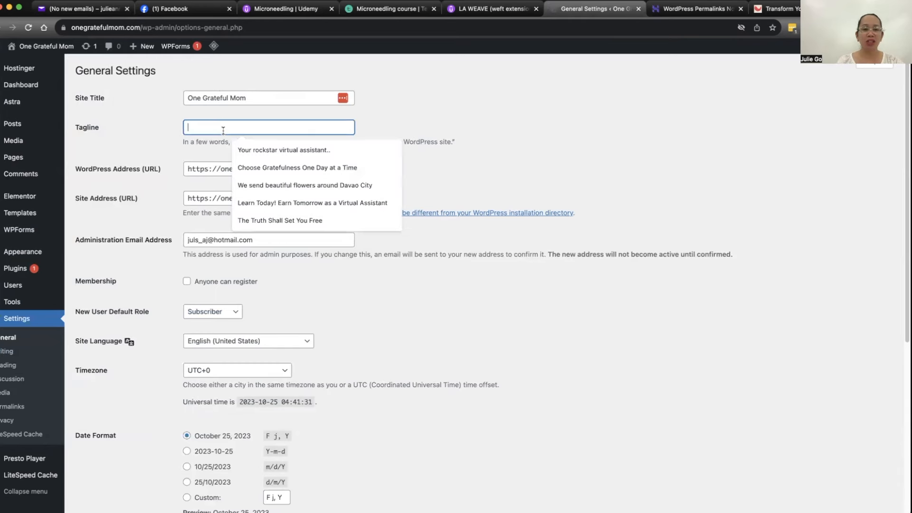
pyautogui.click(197, 179)
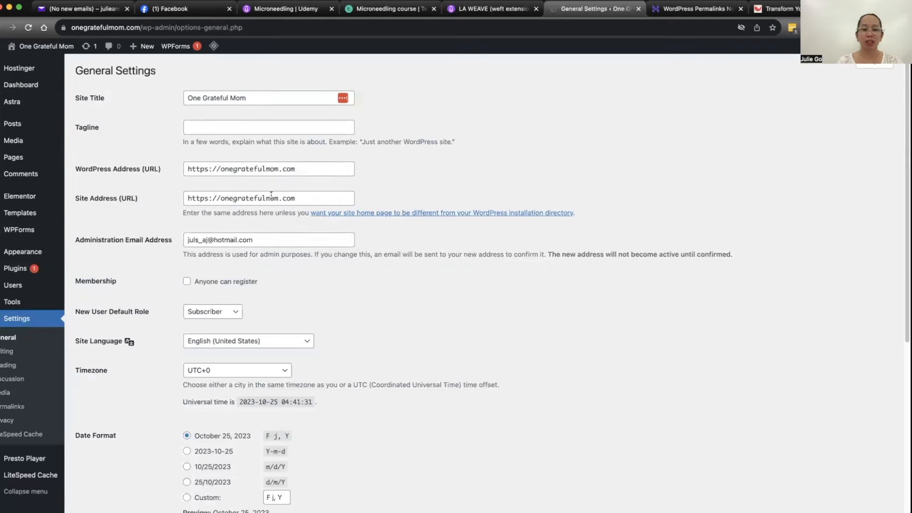
pyautogui.scroll(-5, 180, 199)
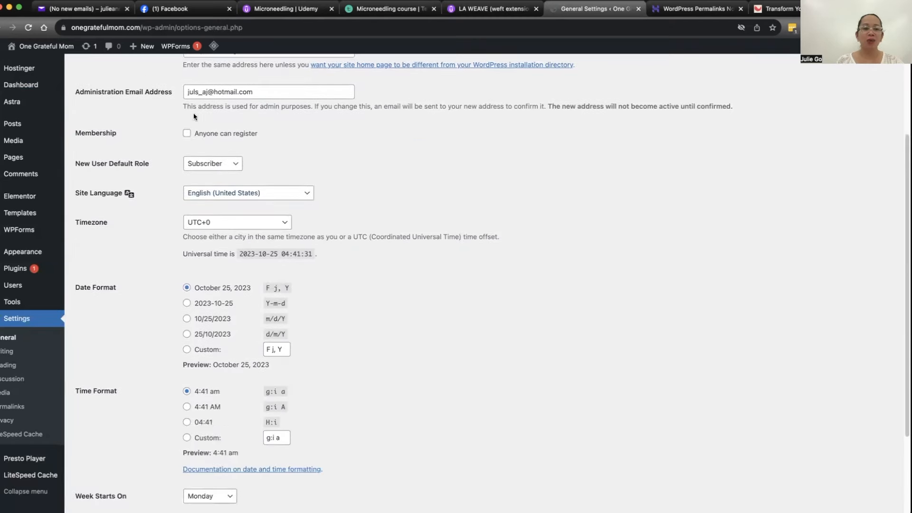
pyautogui.scroll(-3, 156, 138)
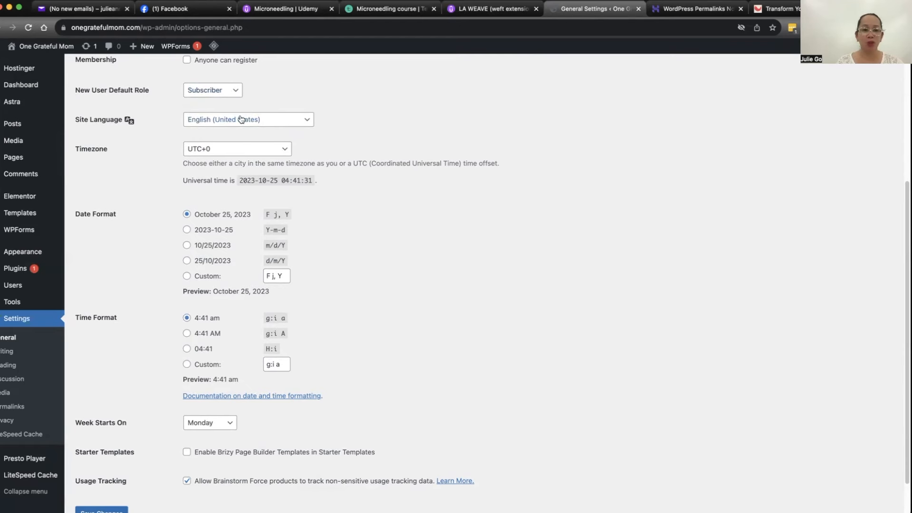
pyautogui.scroll(-2, 238, 114)
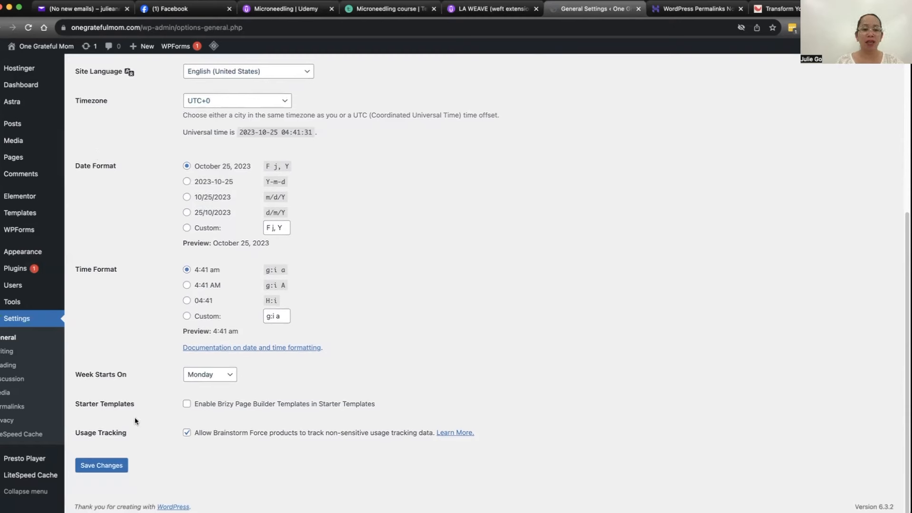
pyautogui.click(102, 466)
# Step: Save the reading settings with the static page Home as the homepage and no posts page selected
pyautogui.click(7, 352)
pyautogui.click(10, 368)
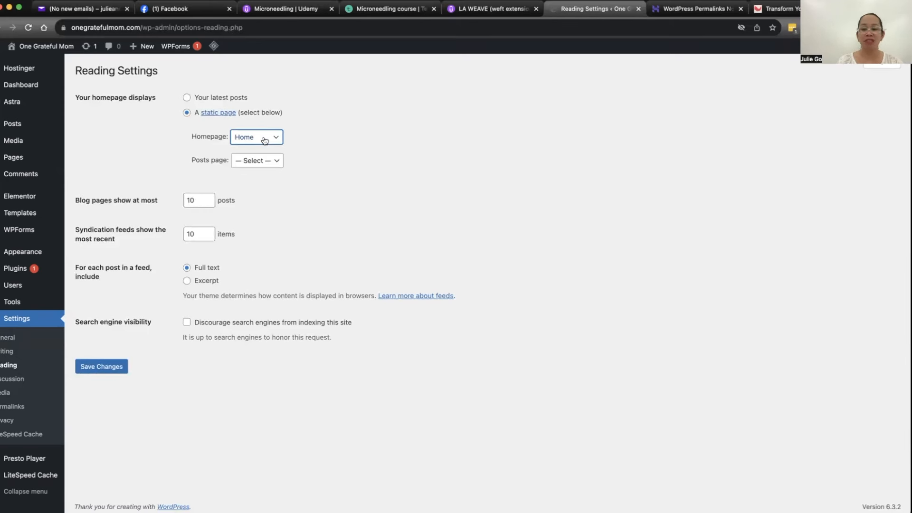
pyautogui.click(245, 161)
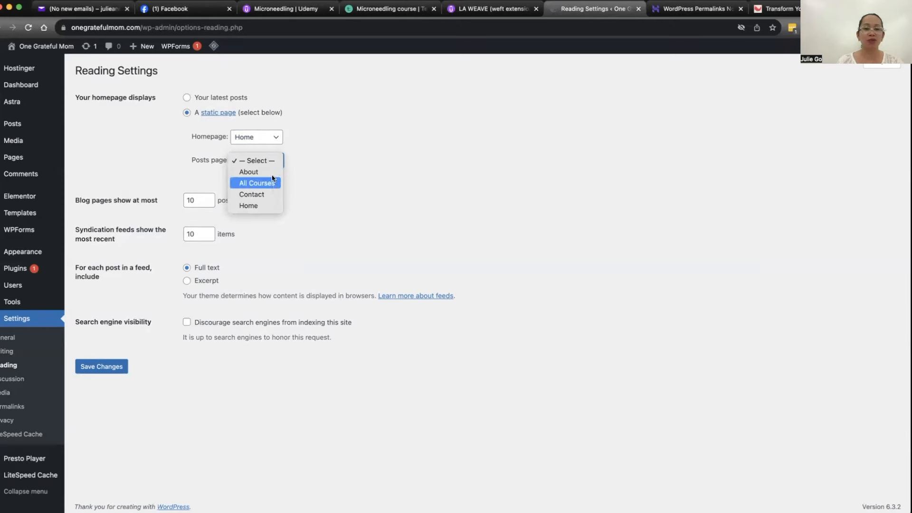
pyautogui.click(259, 161)
pyautogui.click(98, 366)
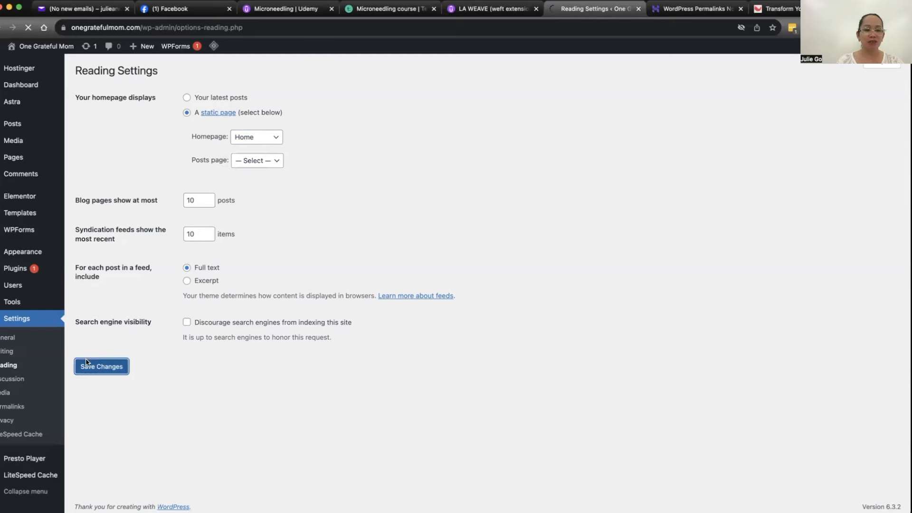
# Step: Set the permalink structure to Post name and save the change
pyautogui.click(11, 409)
pyautogui.scroll(-1, 115, 141)
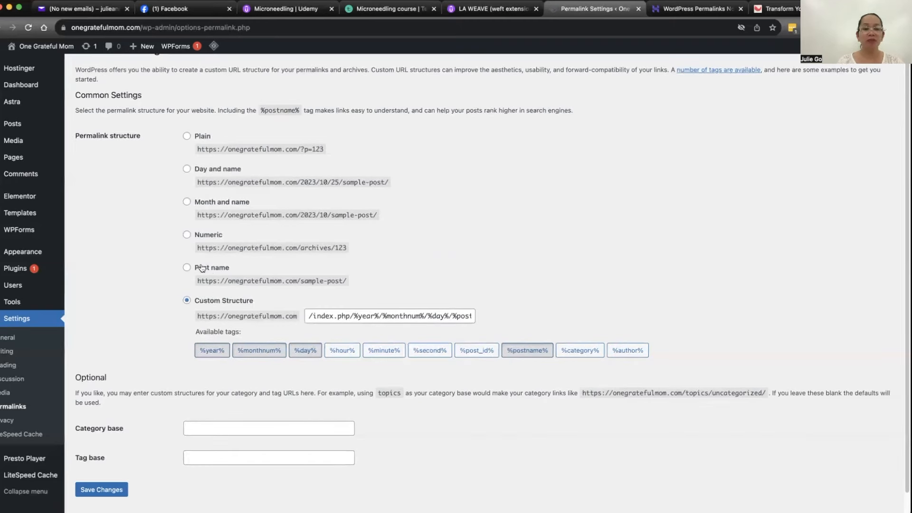
pyautogui.click(187, 269)
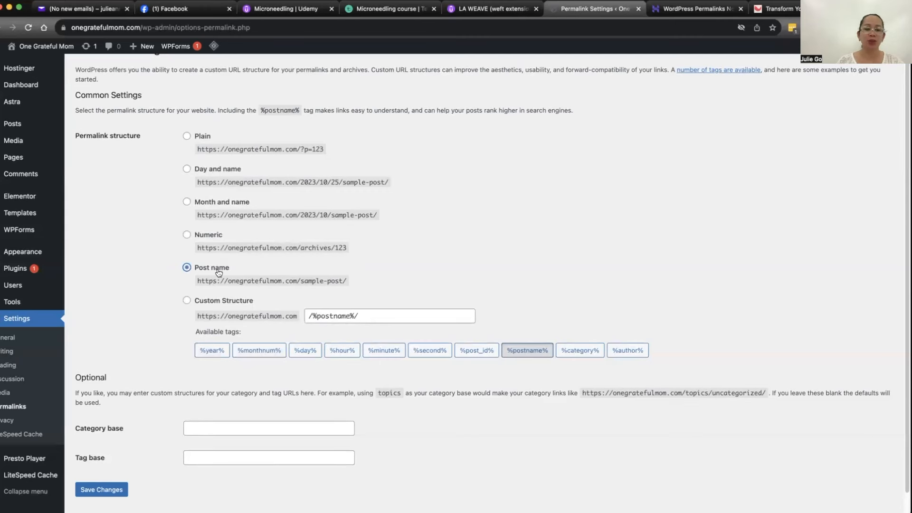
pyautogui.click(103, 489)
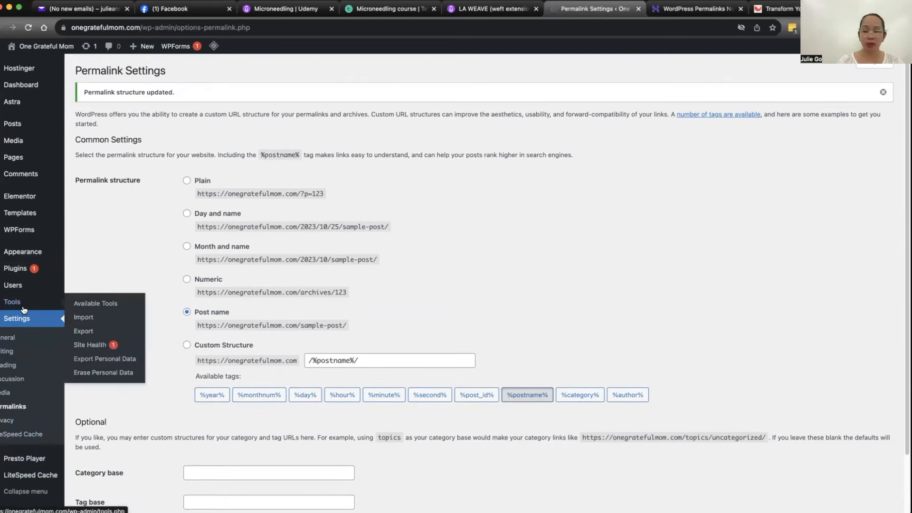
# Step: Examine the available tools, the user list, and the new-user form with its role options
pyautogui.click(20, 308)
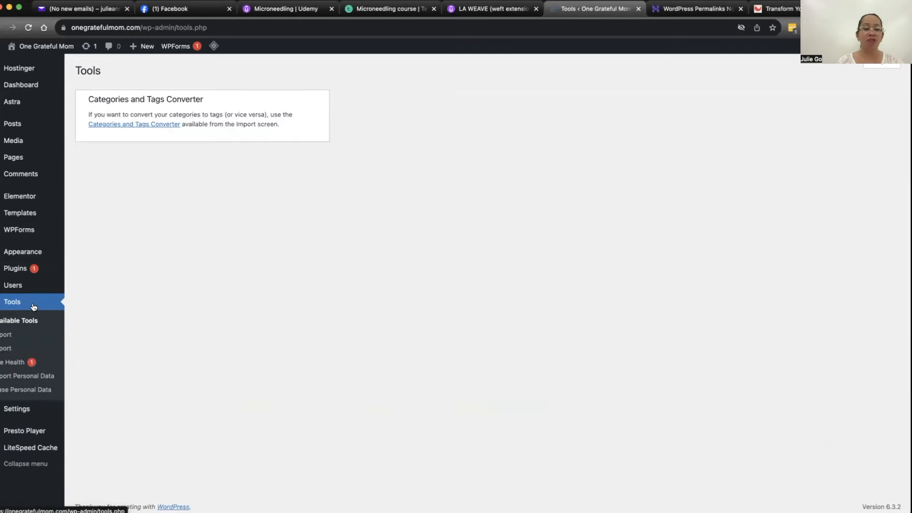
pyautogui.moveTo(20, 290)
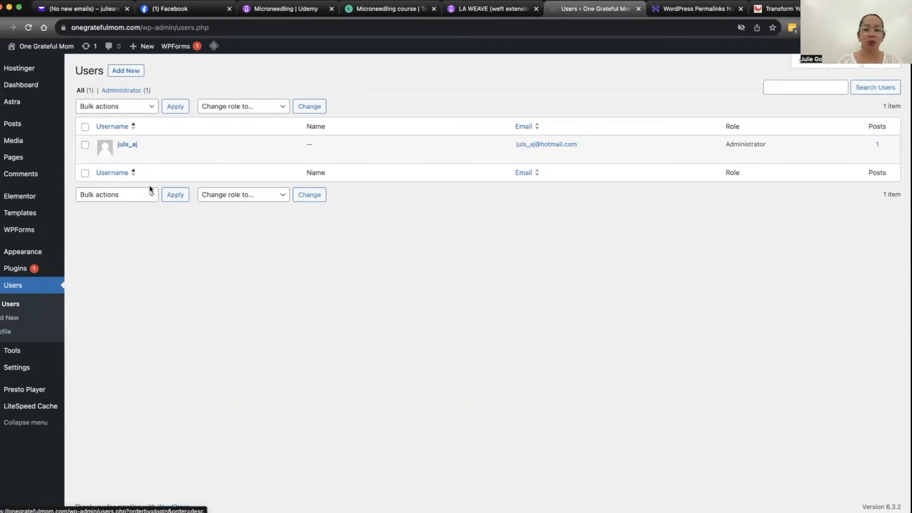
pyautogui.click(134, 72)
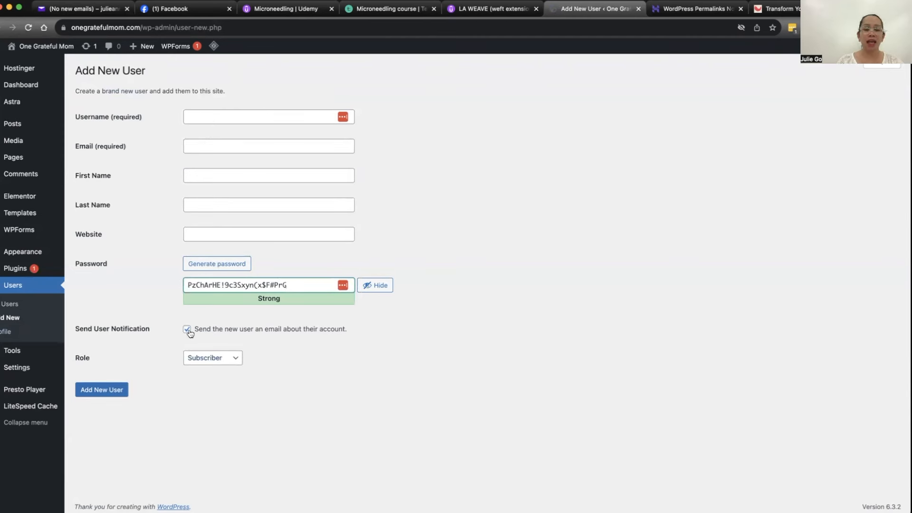
pyautogui.click(233, 361)
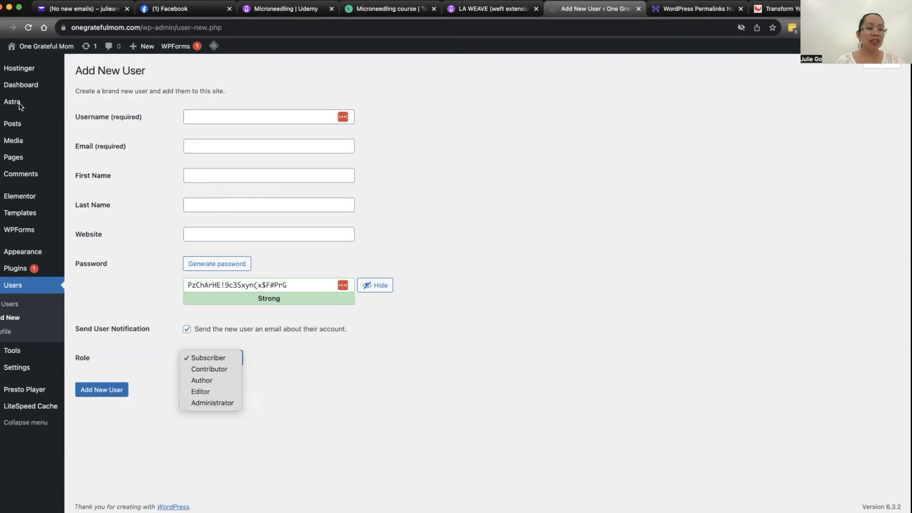
# Step: Add a new page titled Blogs, publish it and open it on the site
pyautogui.click(14, 163)
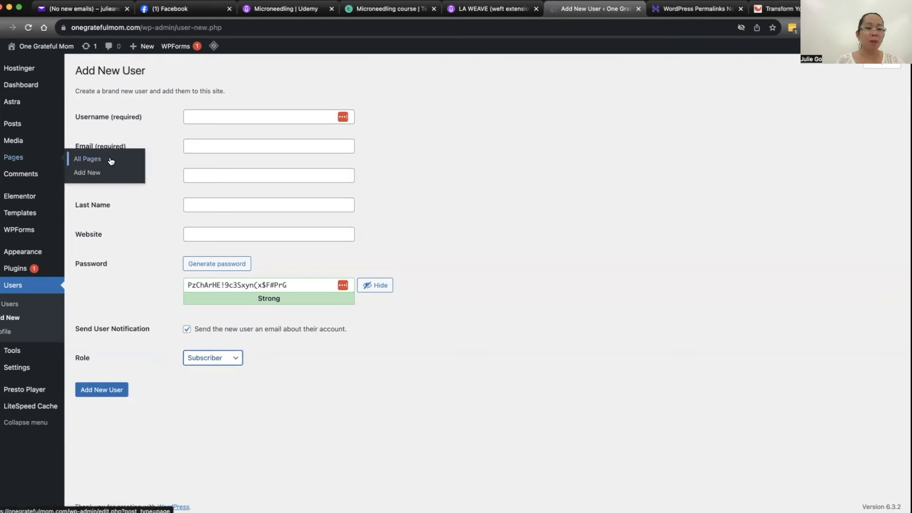
pyautogui.click(110, 174)
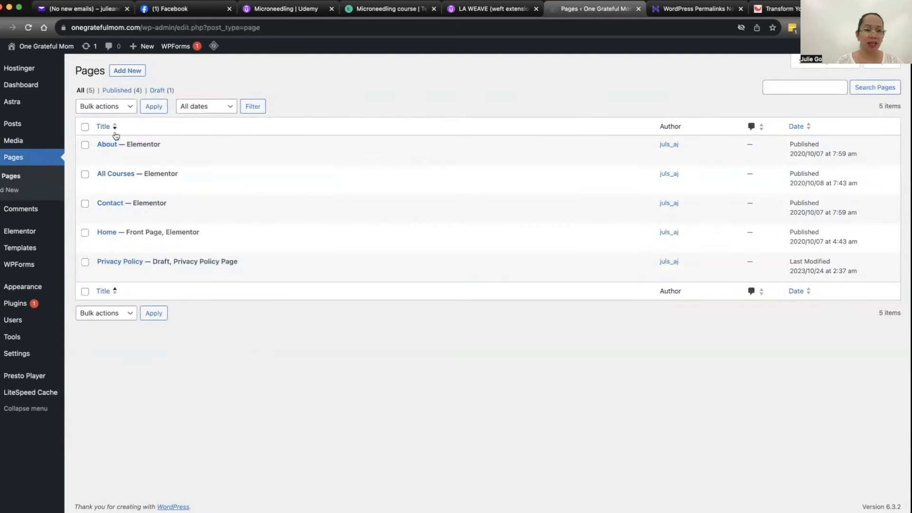
pyautogui.click(134, 72)
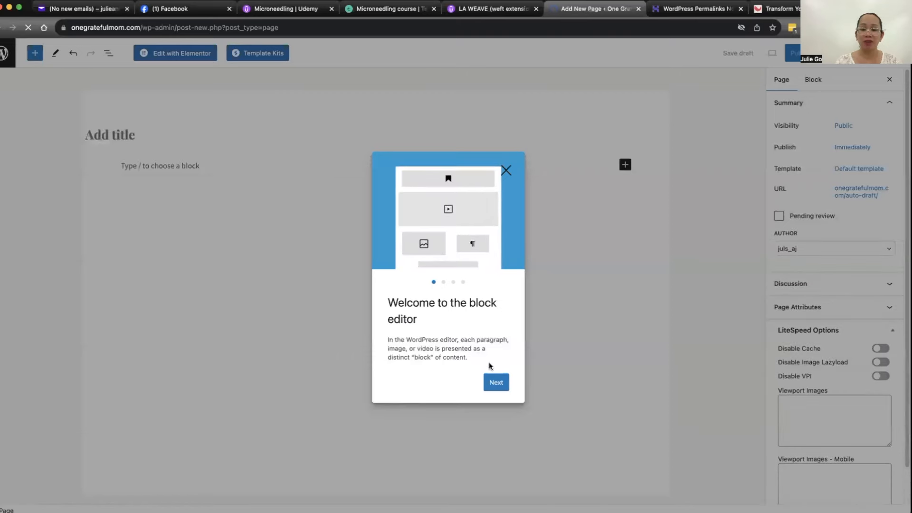
pyautogui.click(505, 172)
pyautogui.write('Blogs')
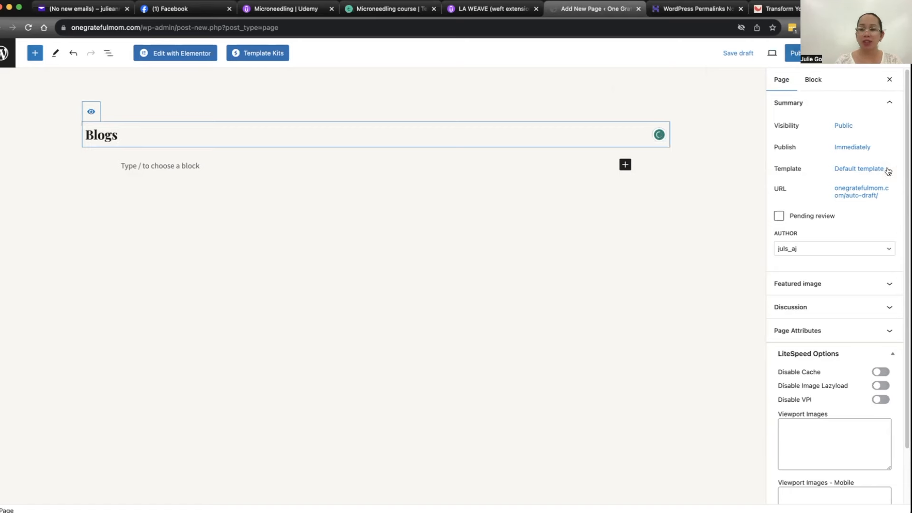
pyautogui.click(813, 160)
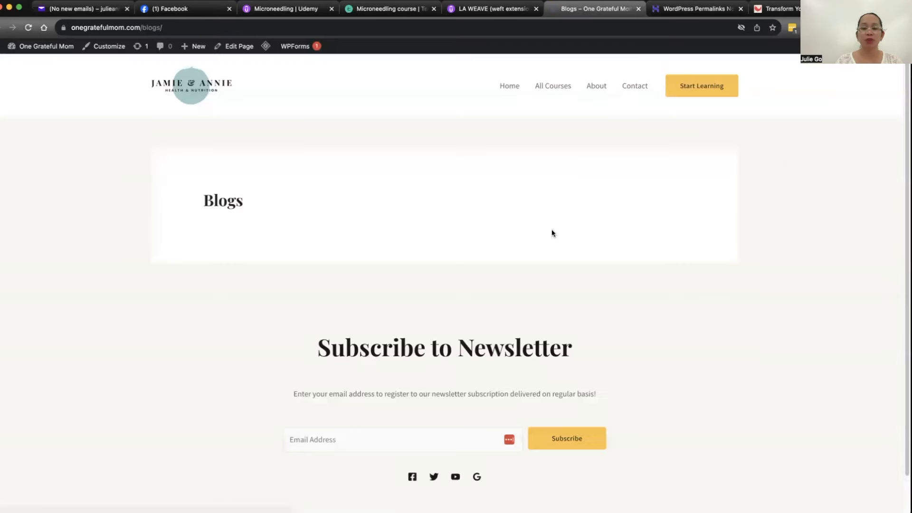
# Step: Look over the published Blogs page and its header navigation, and return to the admin dashboard
pyautogui.scroll(-2, 421, 236)
pyautogui.scroll(2, 517, 265)
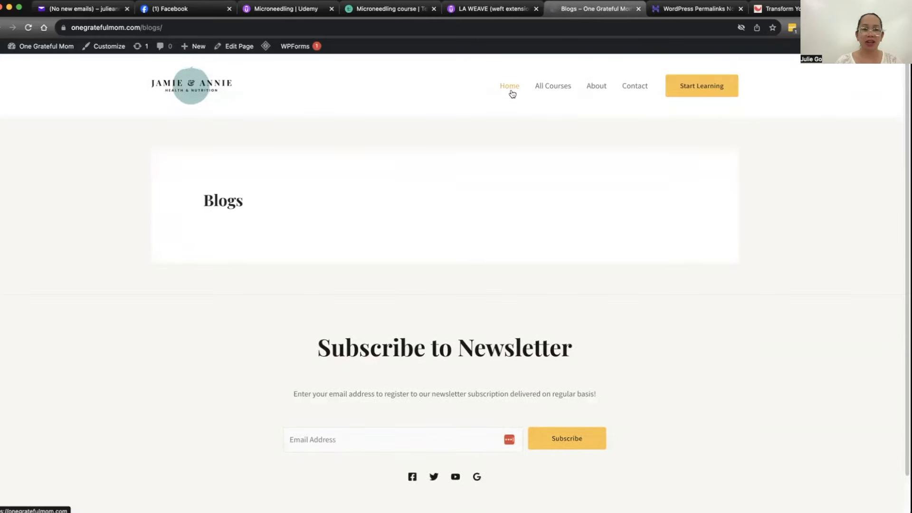
pyautogui.moveTo(29, 47)
pyautogui.click(23, 67)
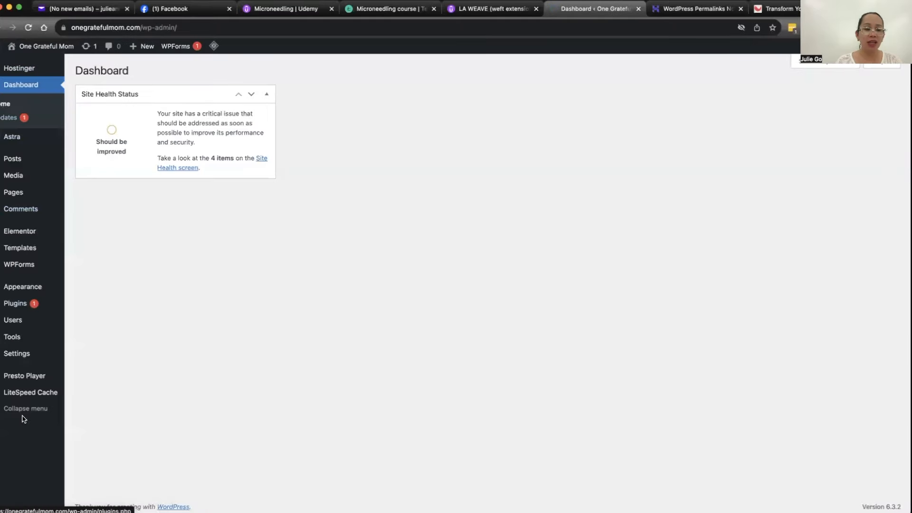
# Step: Set Blogs as the posts page in the Reading settings and save the change
pyautogui.moveTo(16, 360)
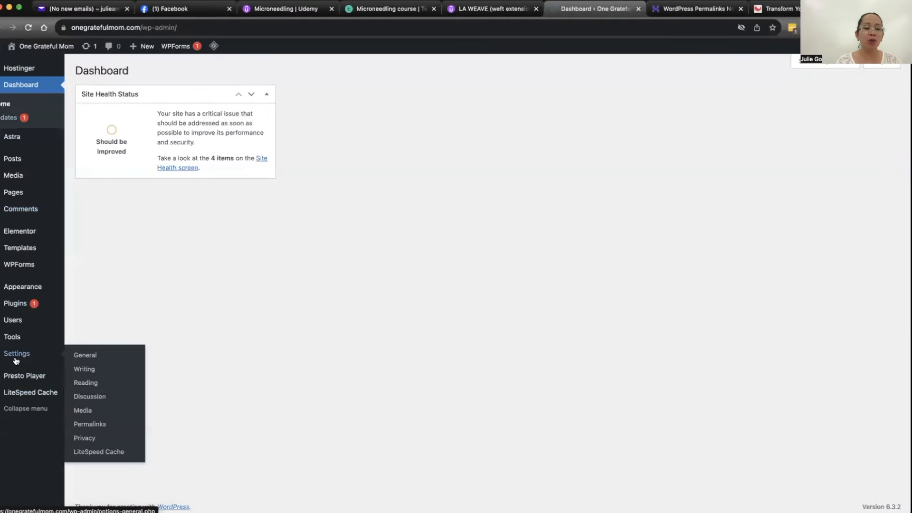
pyautogui.click(90, 385)
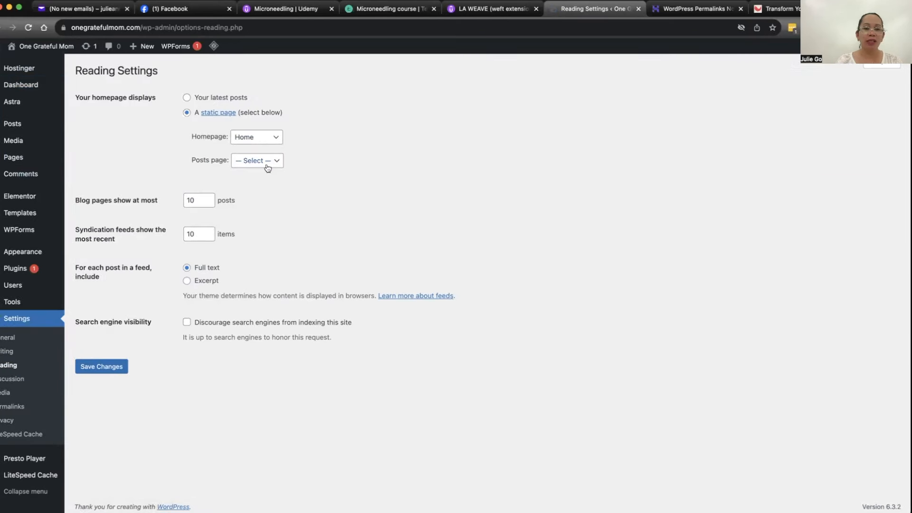
pyautogui.click(266, 163)
pyautogui.click(252, 199)
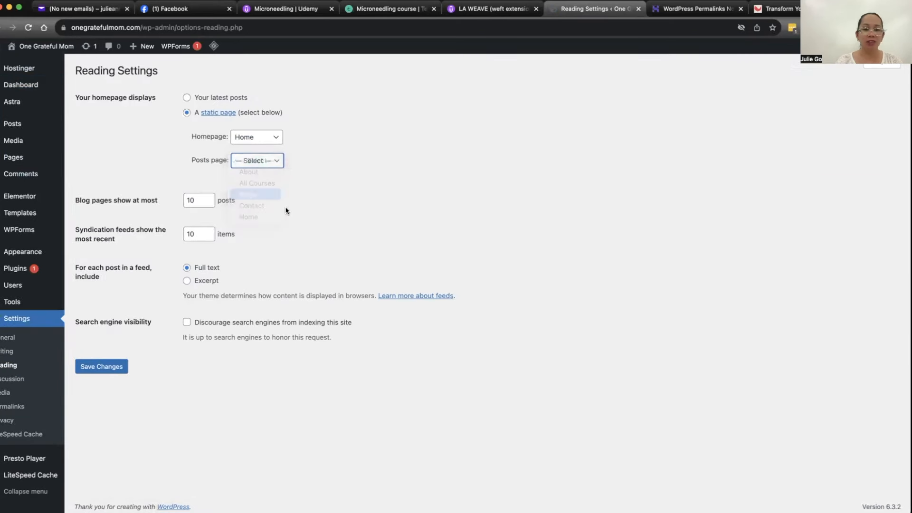
pyautogui.click(106, 367)
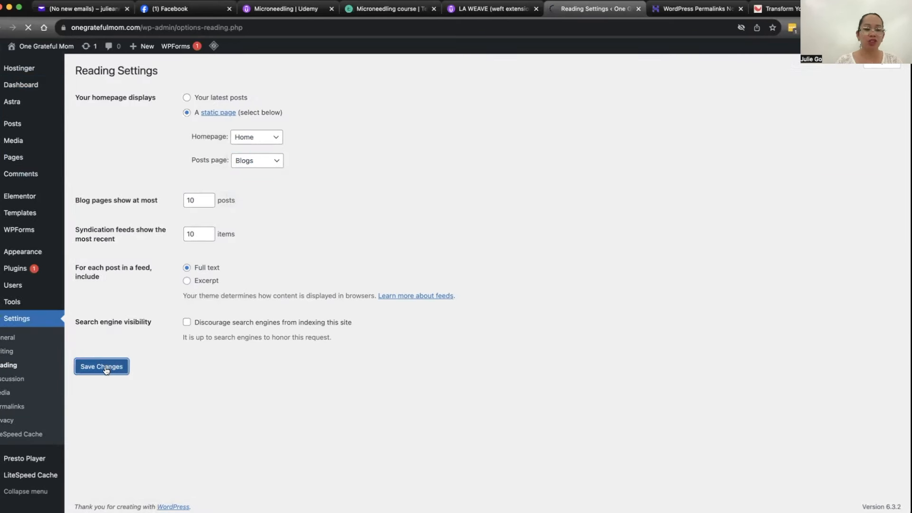
# Step: Review the list of installed plugins, and visit the live homepage to look through its sections
pyautogui.moveTo(20, 274)
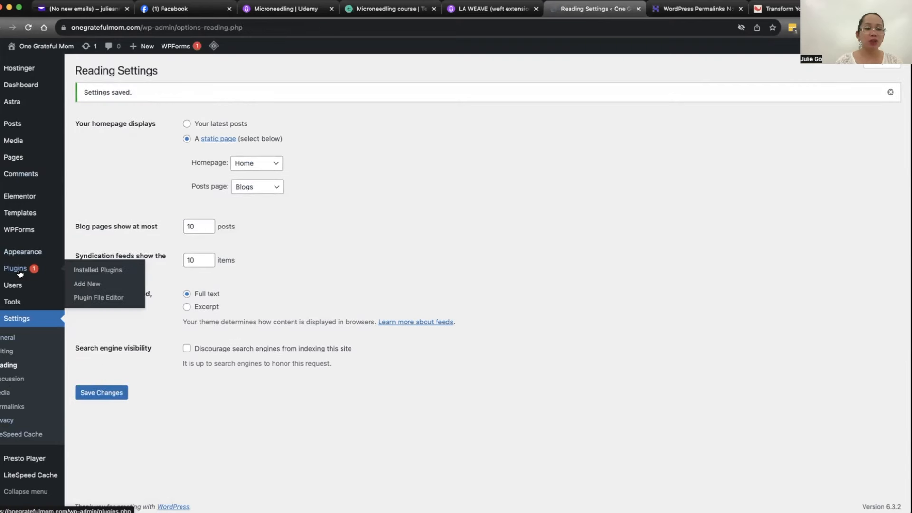
pyautogui.click(87, 273)
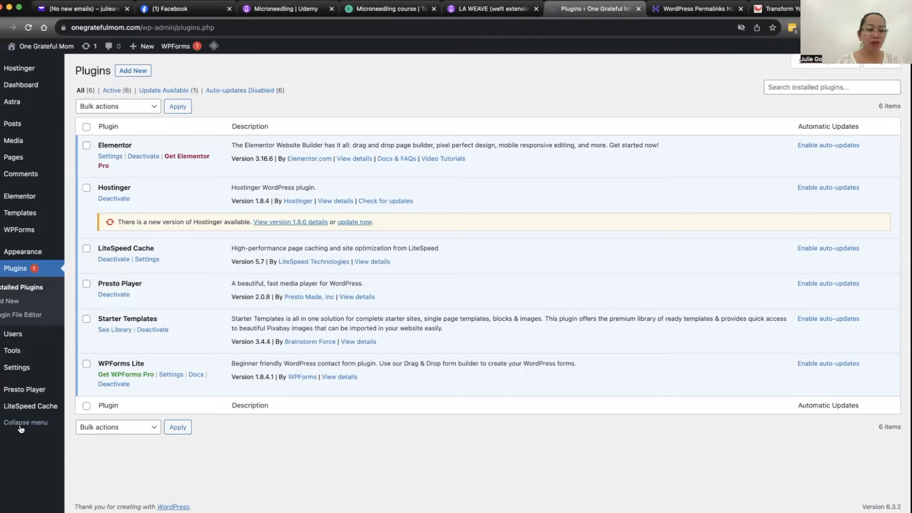
pyautogui.moveTo(29, 48)
pyautogui.click(32, 65)
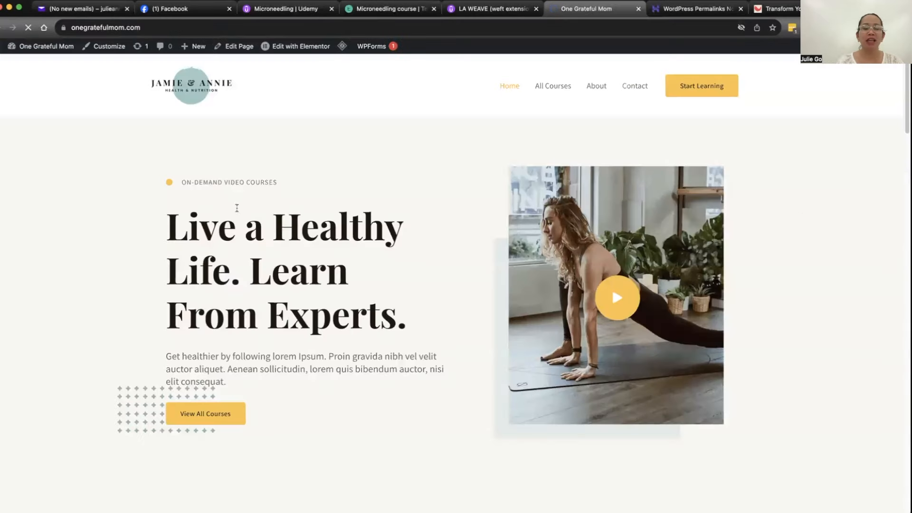
pyautogui.scroll(-20, 405, 254)
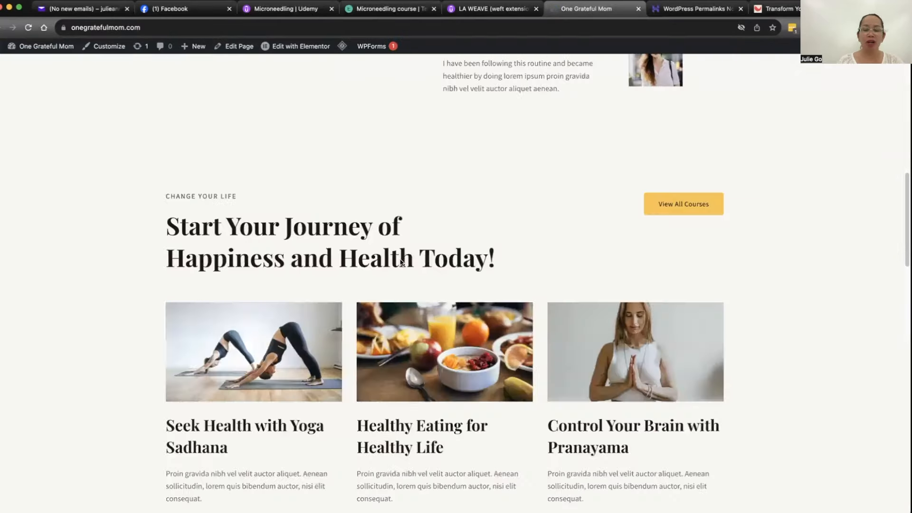
pyautogui.scroll(-5, 404, 265)
pyautogui.scroll(20, 403, 265)
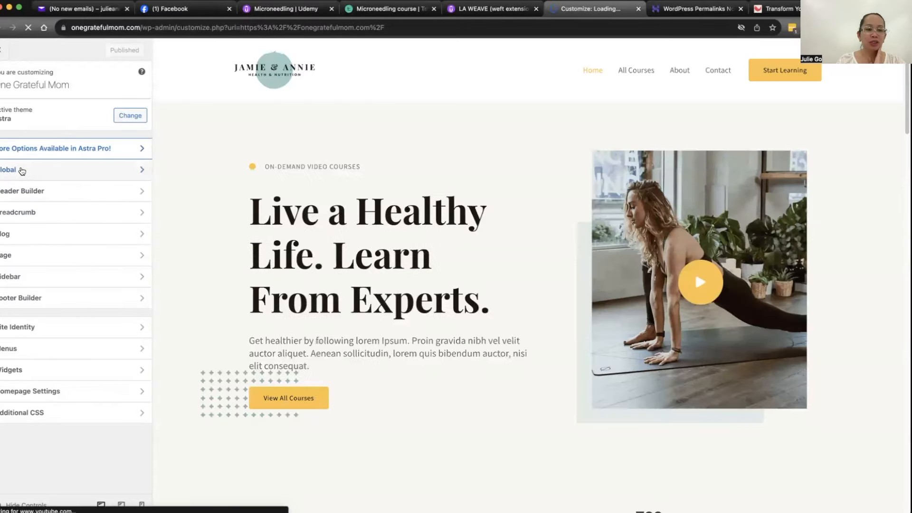
# Step: Open the global typography settings in the theme customizer and look over the font presets, base fonts and heading fonts
pyautogui.click(18, 174)
pyautogui.click(50, 121)
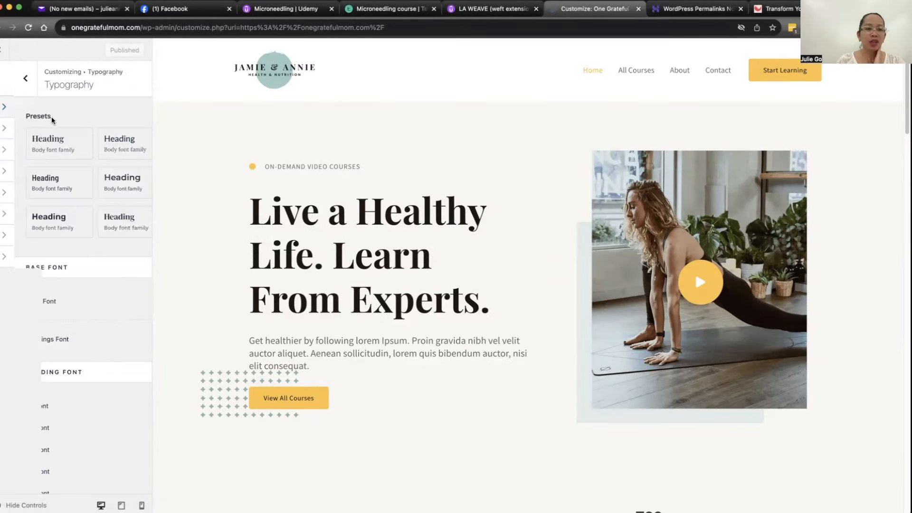
pyautogui.scroll(-2, 86, 270)
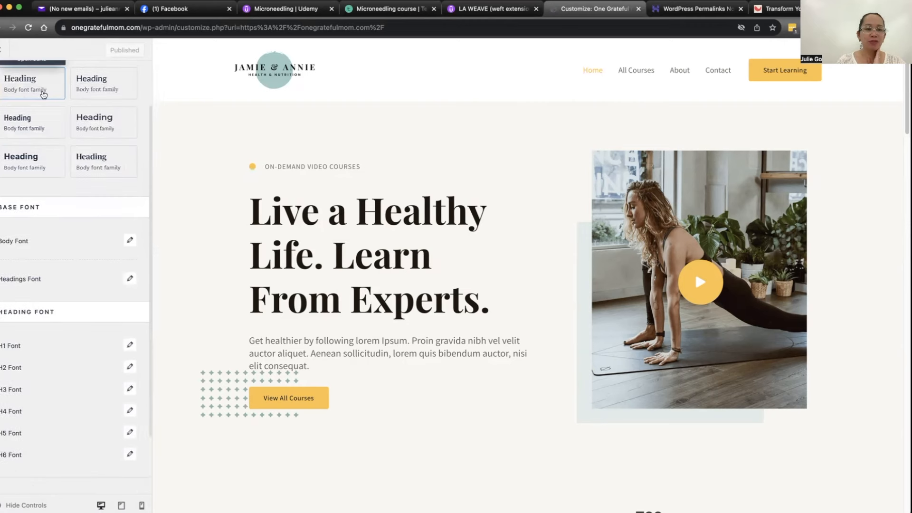
pyautogui.scroll(-3, 67, 229)
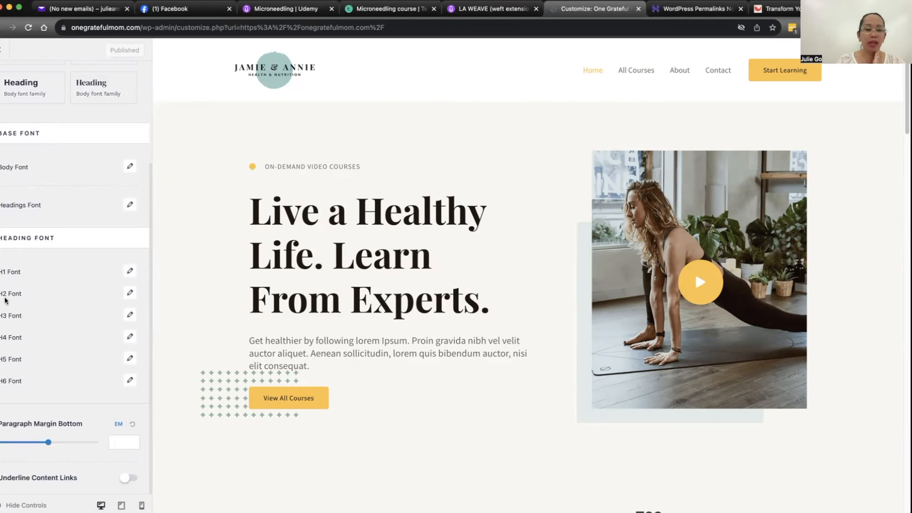
# Step: Examine the H1 font options, including the available font families, weight and size, and close them without choosing anything
pyautogui.click(130, 271)
pyautogui.click(74, 315)
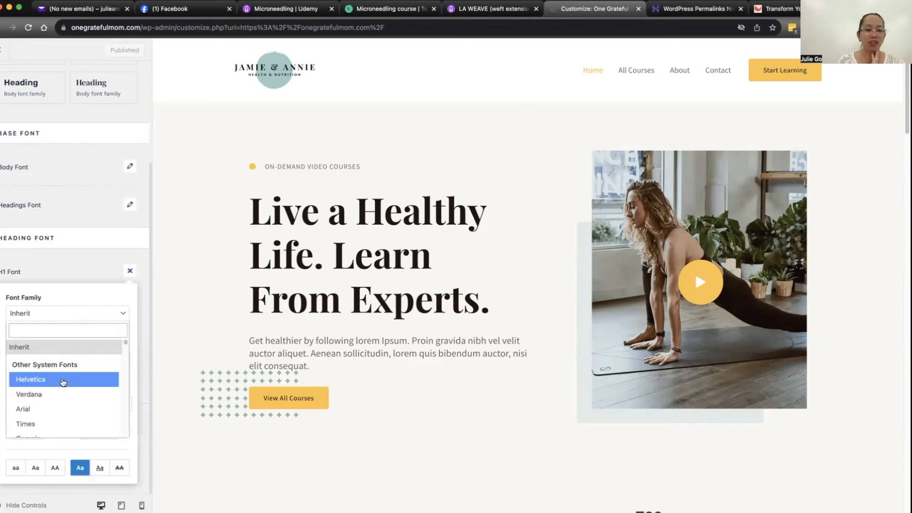
pyautogui.scroll(-3, 58, 395)
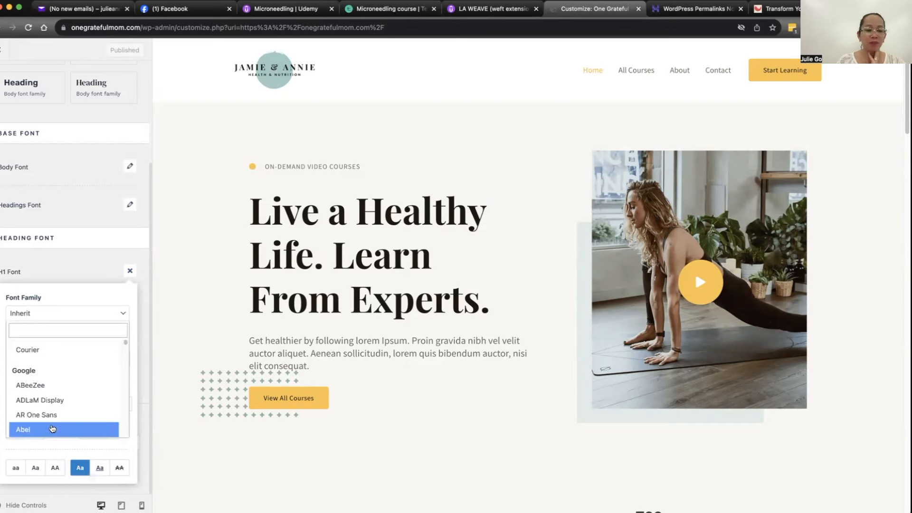
pyautogui.scroll(-10, 53, 384)
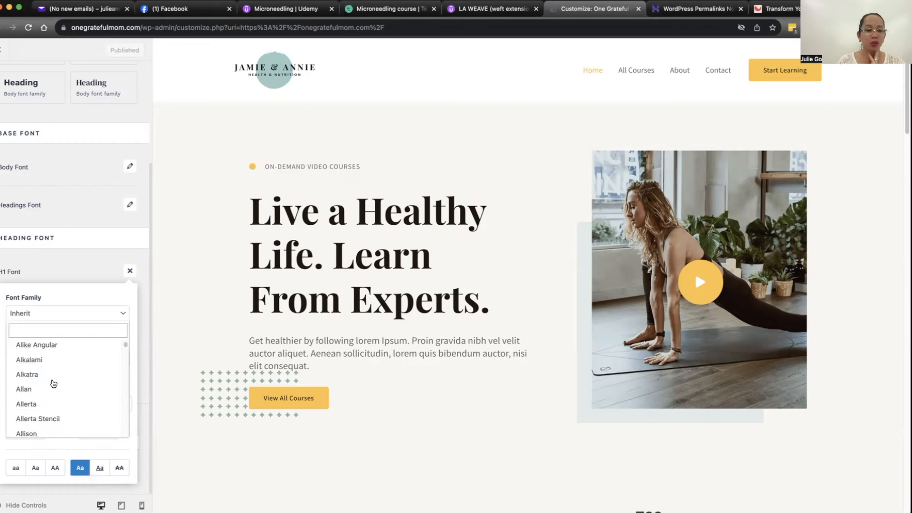
pyautogui.click(55, 269)
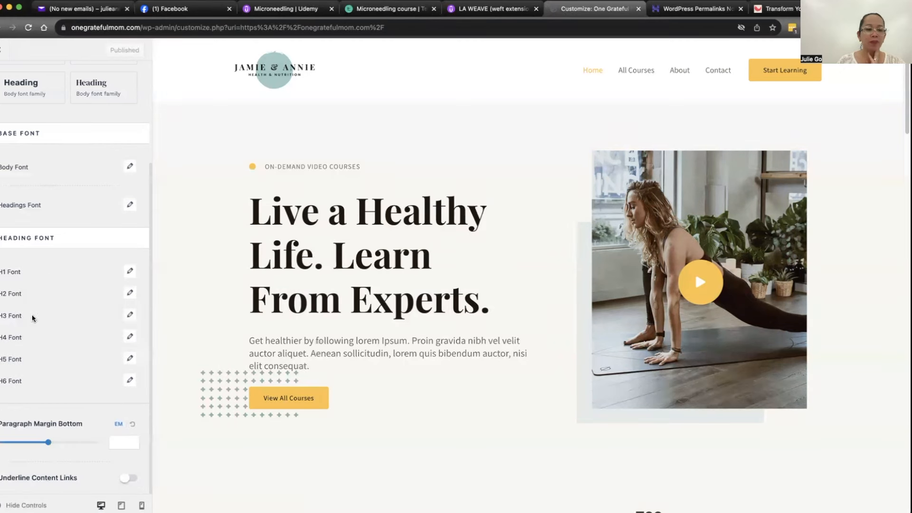
pyautogui.click(130, 272)
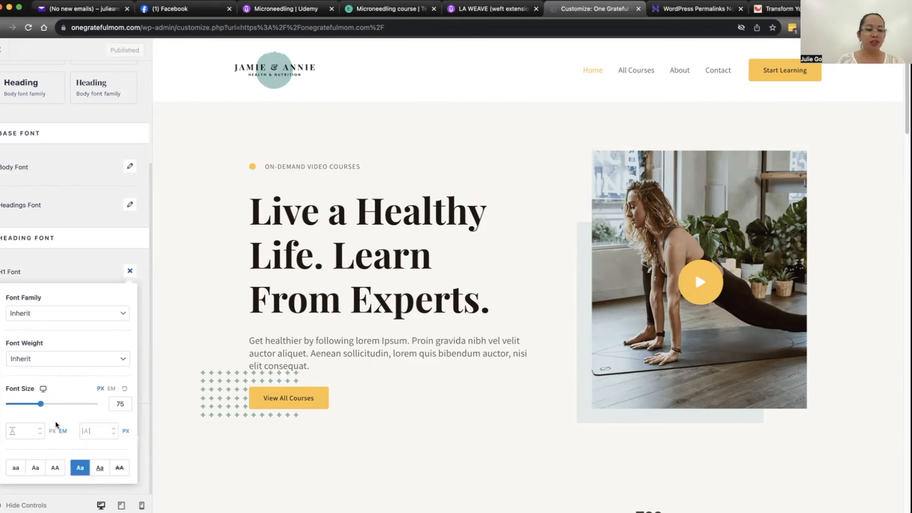
pyautogui.click(81, 243)
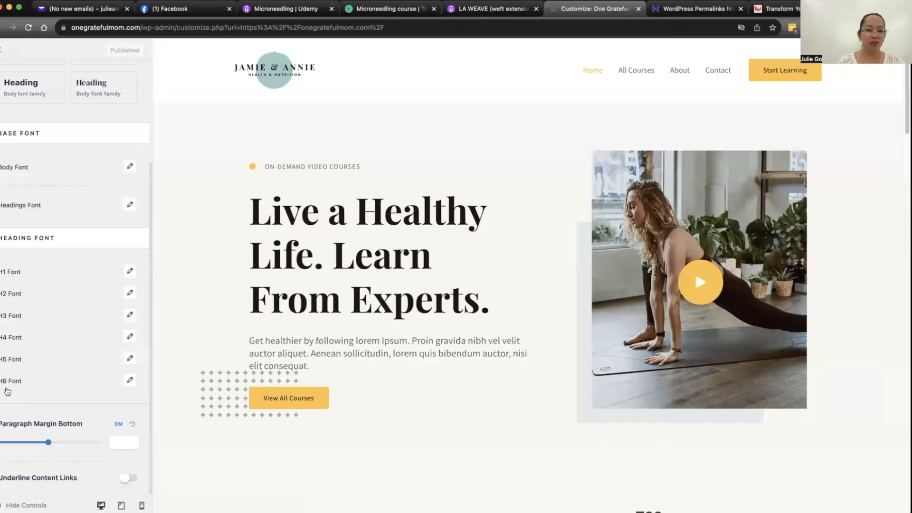
# Step: Examine the global color palette, theme colors and surface colors, and return to the global settings
pyautogui.click(2, 78)
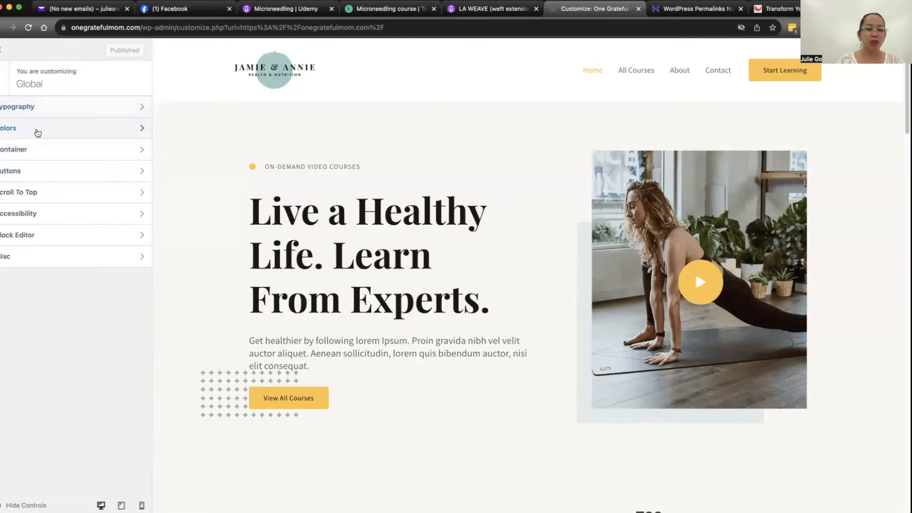
pyautogui.click(38, 133)
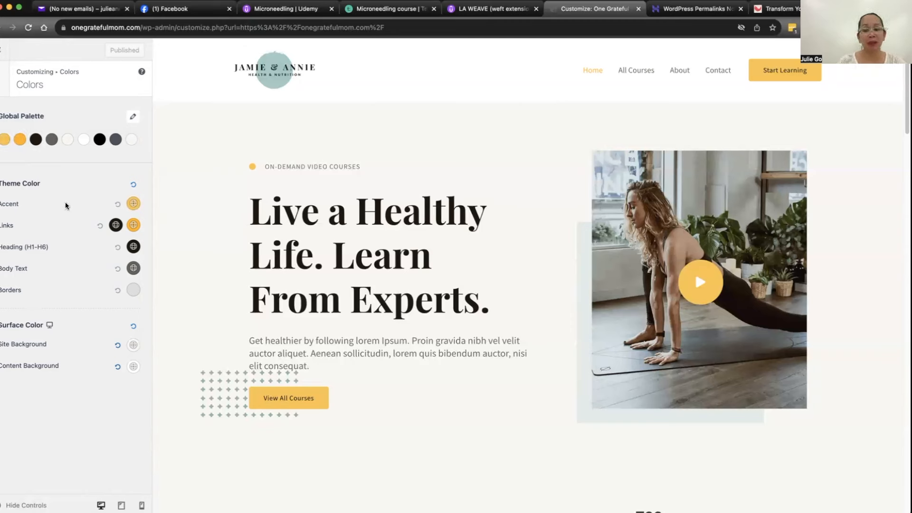
pyautogui.click(4, 84)
# Step: Try the Narrow and Full Width container layouts, and restore the Normal layout
pyautogui.click(41, 151)
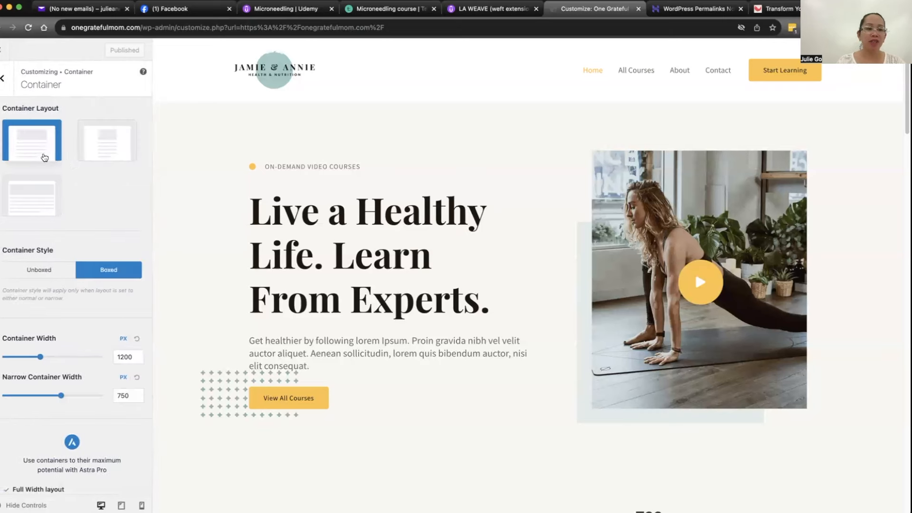
pyautogui.click(103, 145)
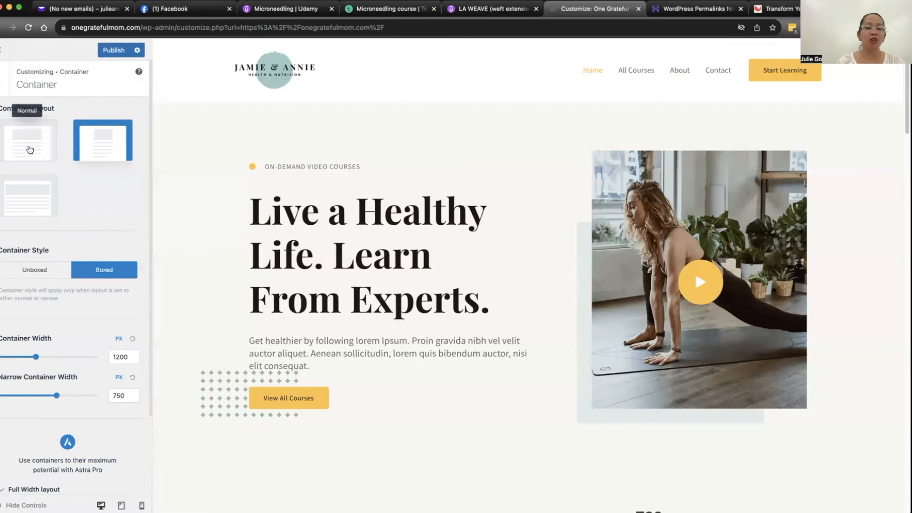
pyautogui.click(42, 197)
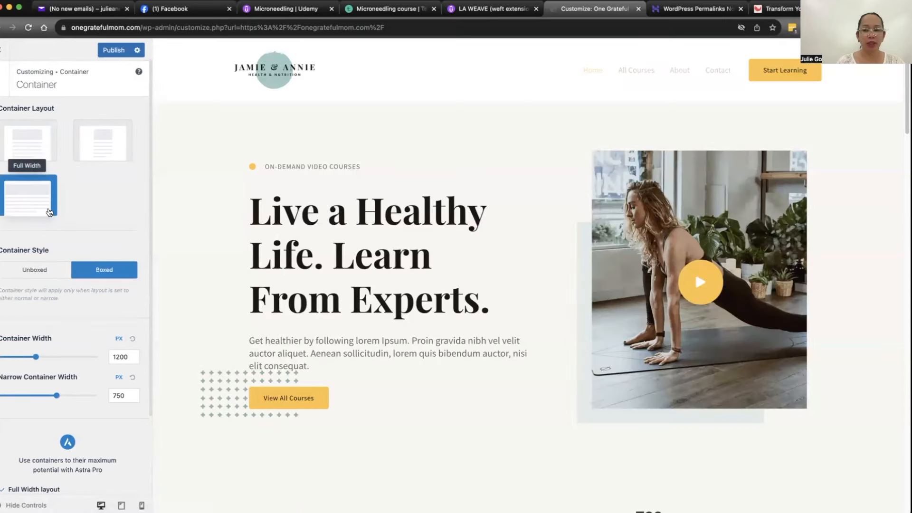
pyautogui.click(52, 149)
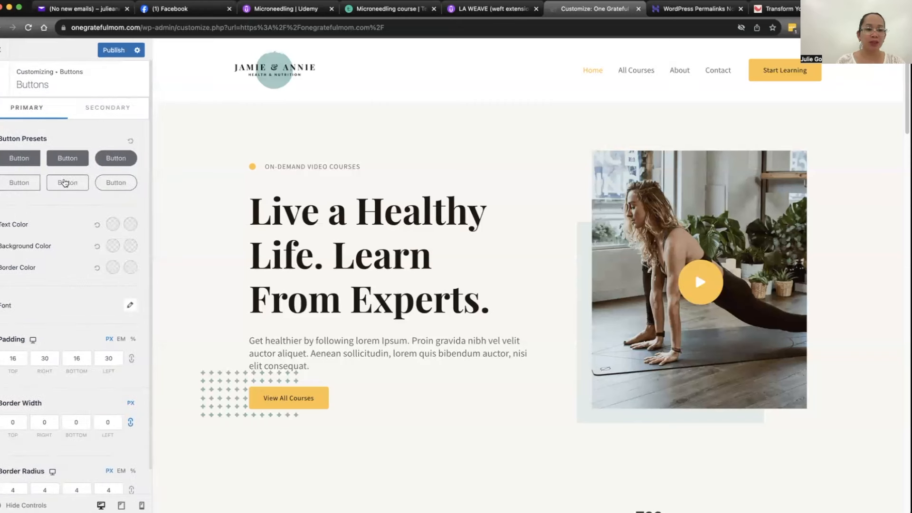
# Step: Try the filled presets for the primary buttons and apply the fully rounded one with a 30 px border radius
pyautogui.scroll(-1, 116, 166)
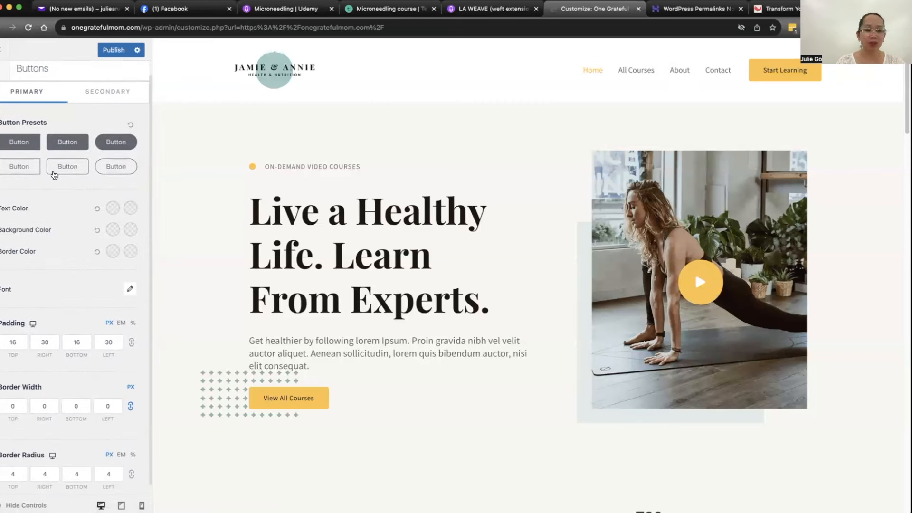
pyautogui.click(22, 142)
pyautogui.click(76, 145)
pyautogui.click(105, 144)
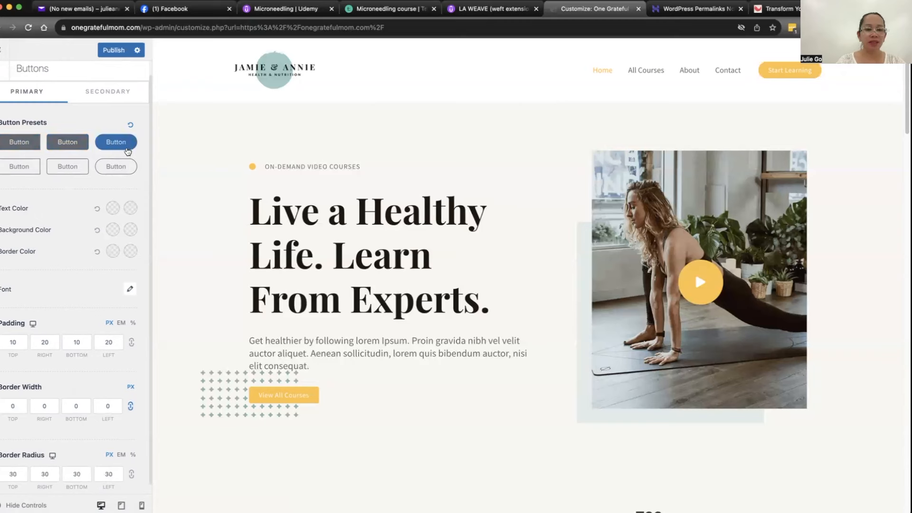
pyautogui.scroll(-1, 41, 189)
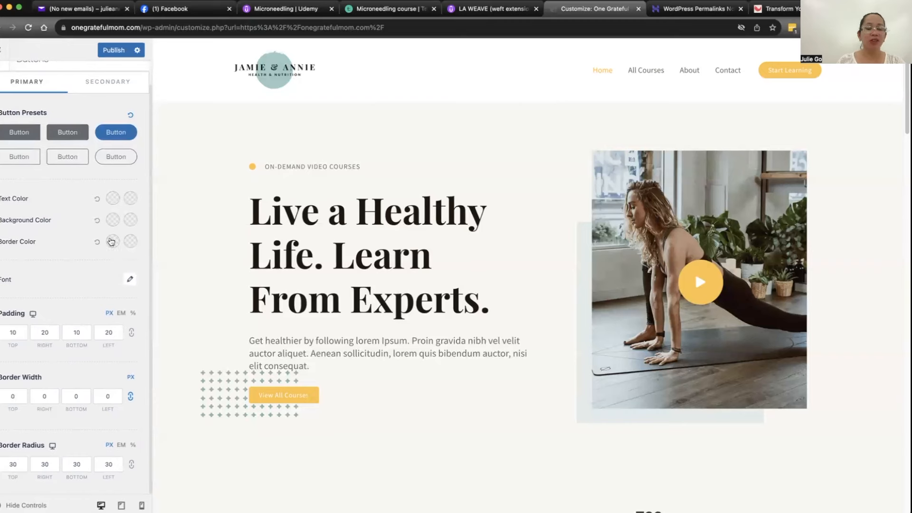
pyautogui.scroll(2, 81, 181)
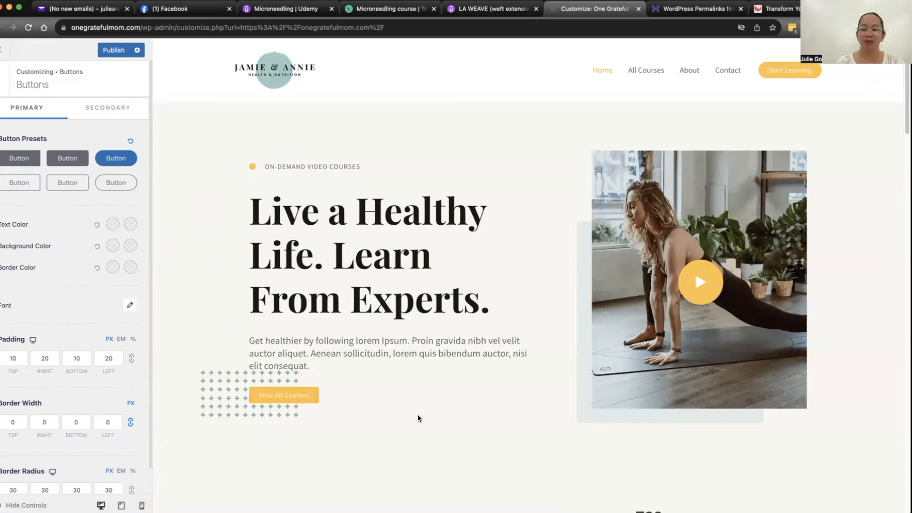
# Step: Examine the Site Title & Logo settings in the Header Builder, including the media library images offered as a replacement logo
pyautogui.click(6, 71)
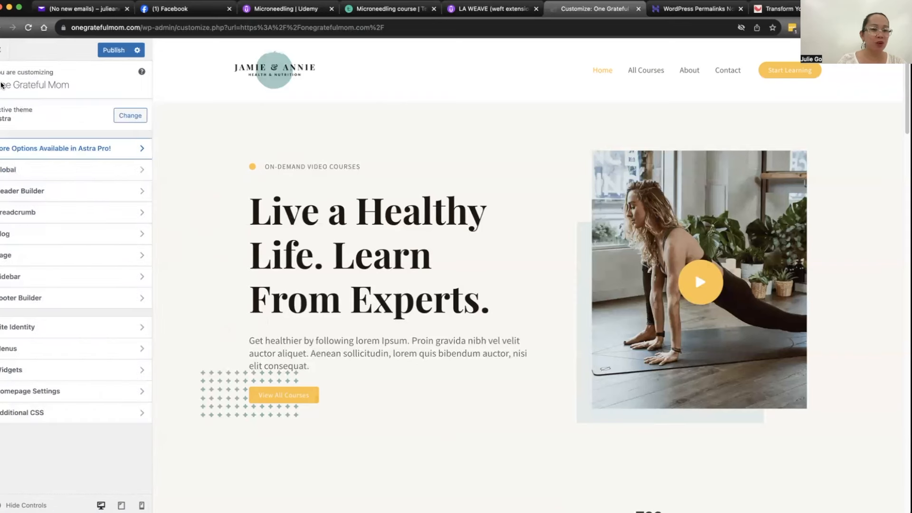
pyautogui.click(44, 195)
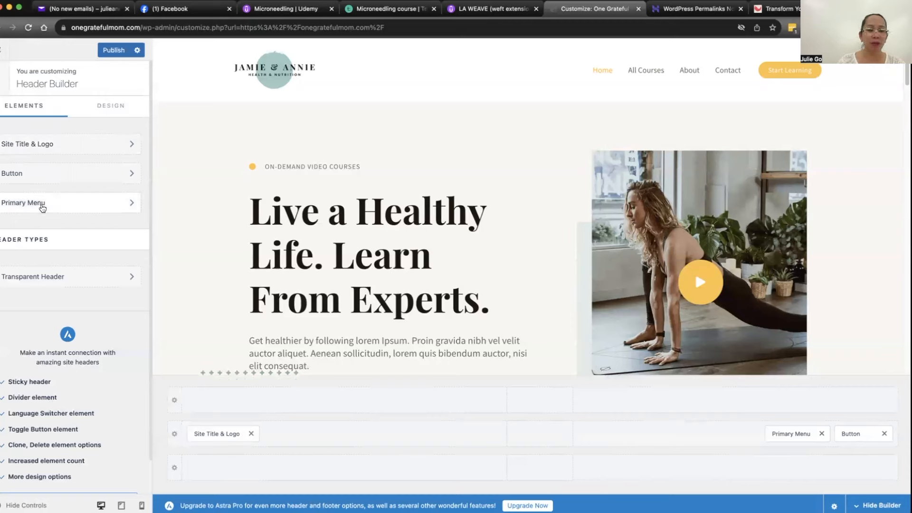
pyautogui.click(44, 145)
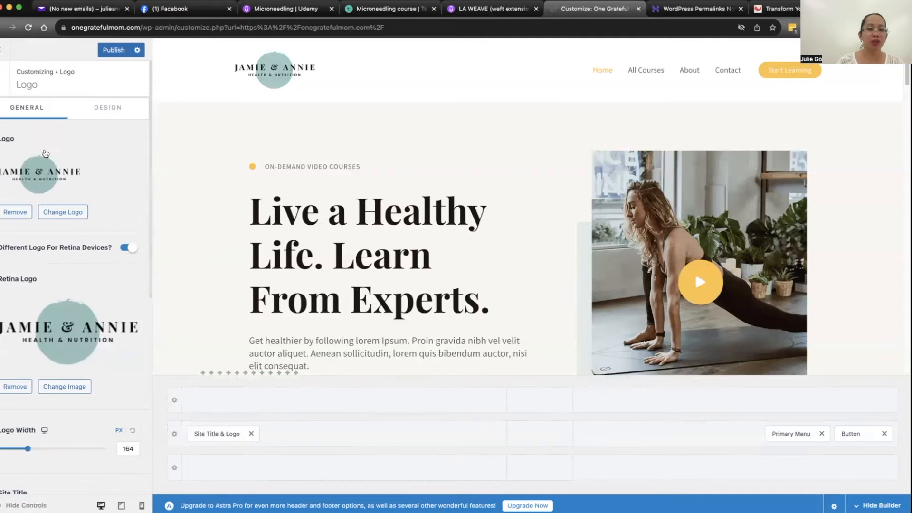
pyautogui.click(62, 212)
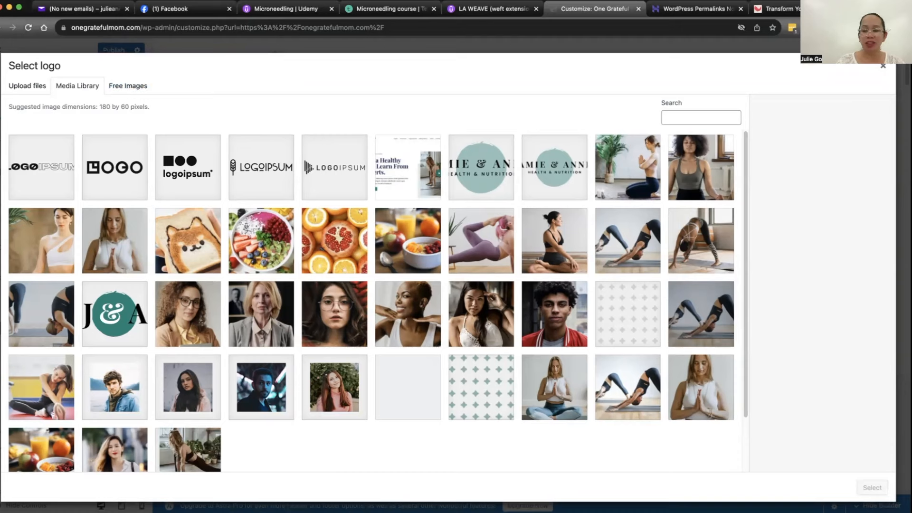
pyautogui.click(884, 67)
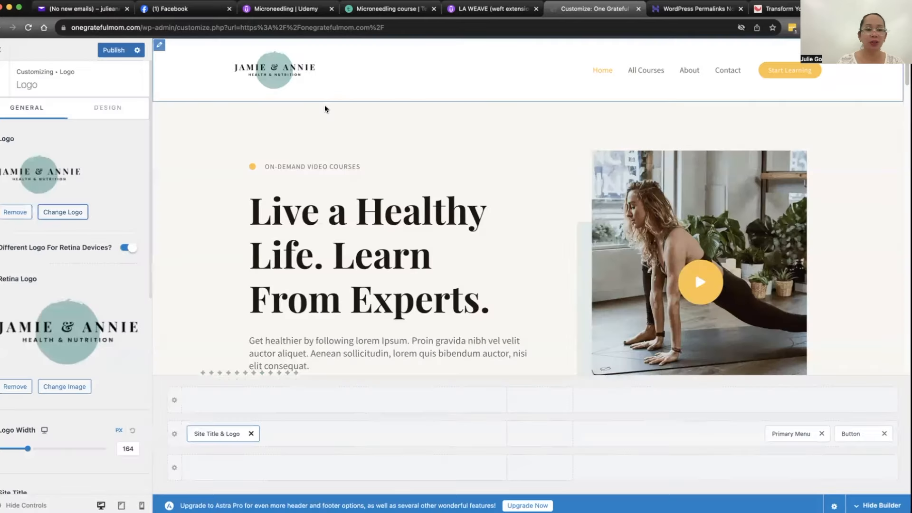
pyautogui.scroll(-5, 38, 266)
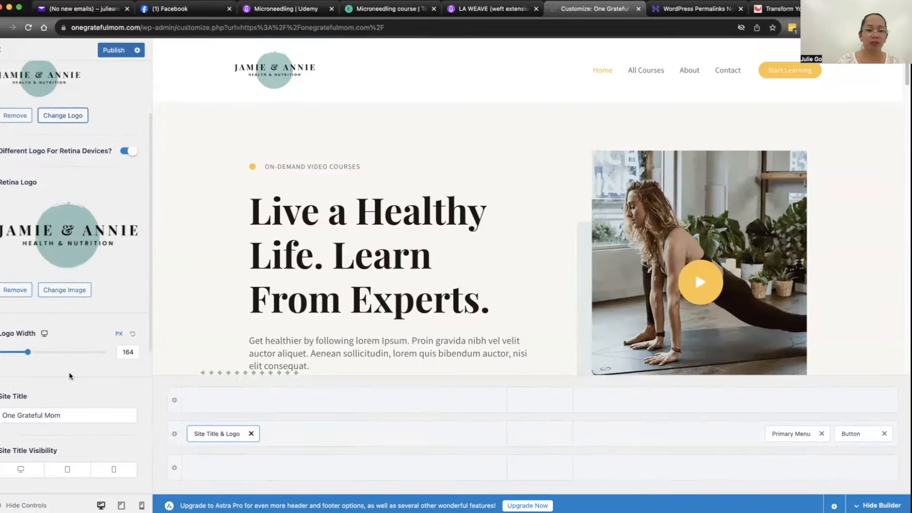
pyautogui.scroll(-8, 40, 344)
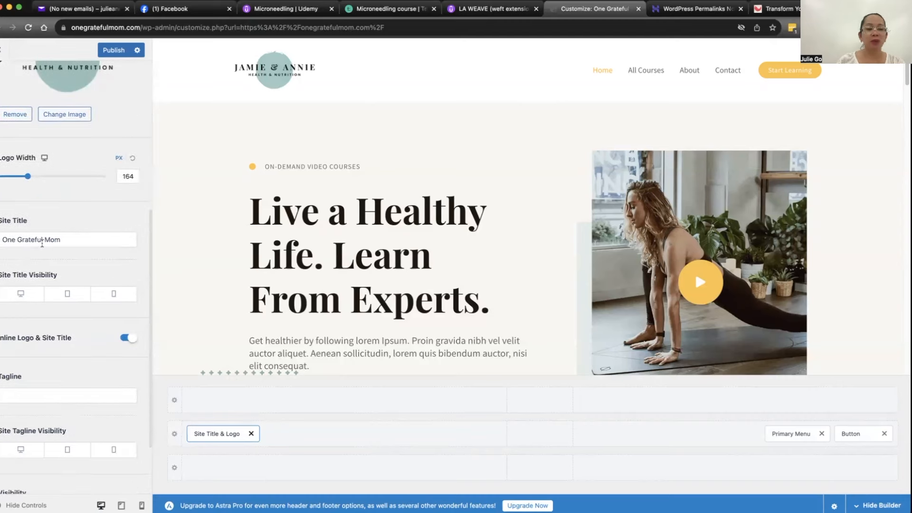
# Step: Examine the remaining Site Title & Logo options and the settings of the header's Start Learning button
pyautogui.scroll(-4, 52, 295)
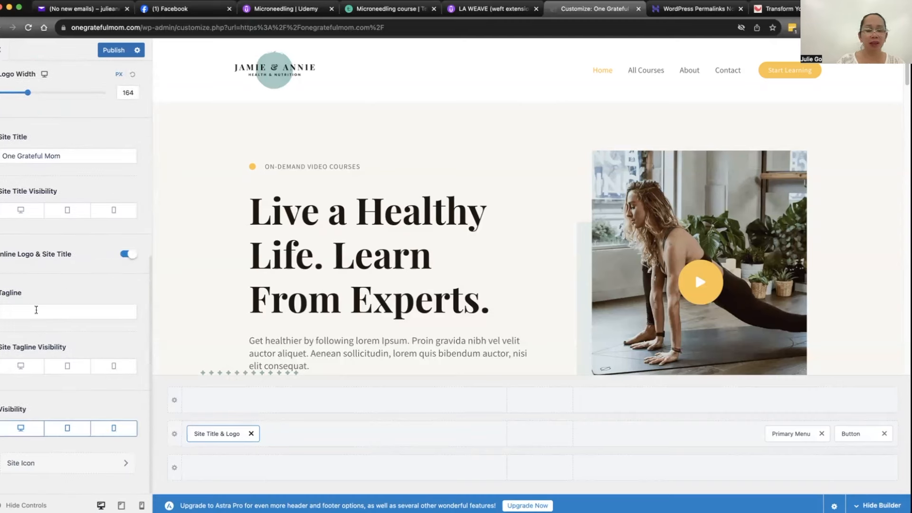
pyautogui.scroll(12, 36, 308)
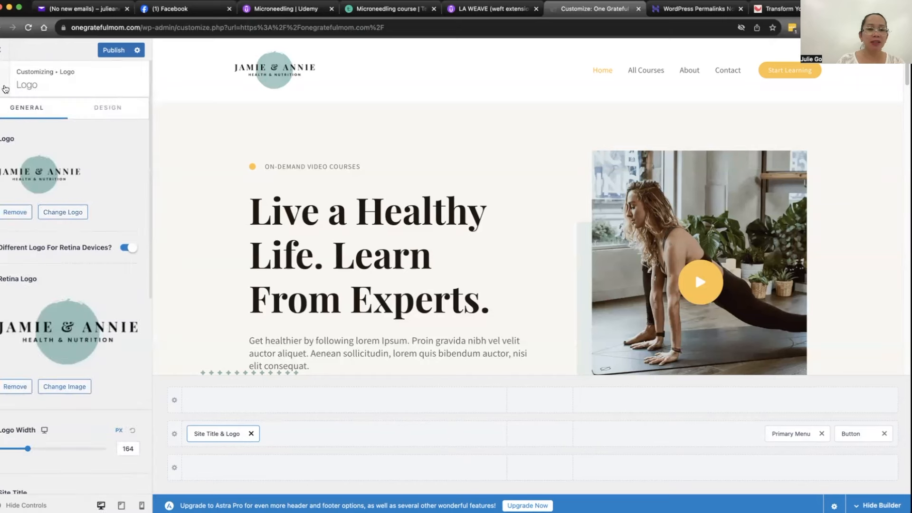
pyautogui.click(6, 89)
pyautogui.click(37, 174)
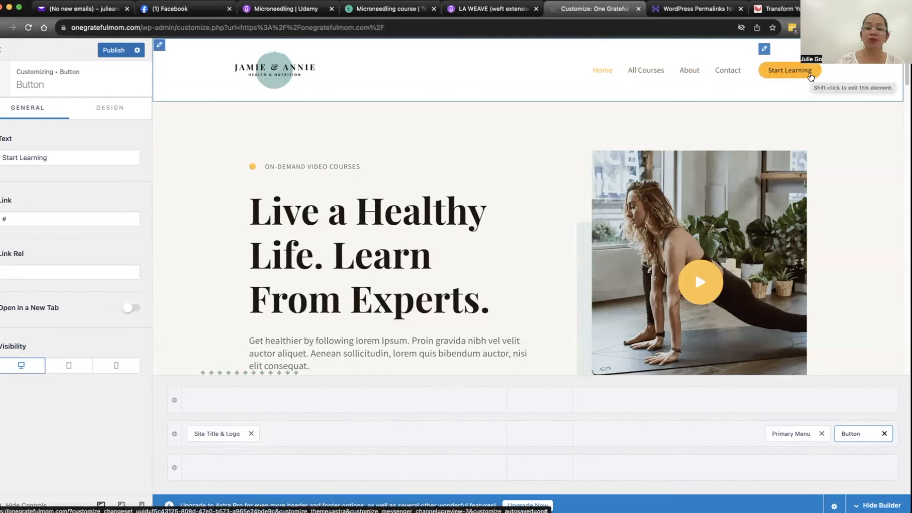
pyautogui.click(3, 78)
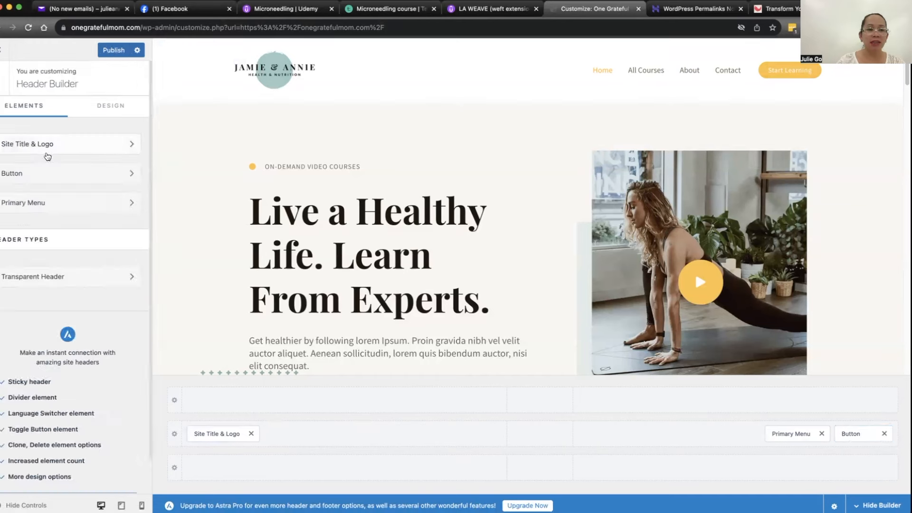
# Step: Open the menu assigned to the header's Primary Menu location for editing
pyautogui.click(36, 204)
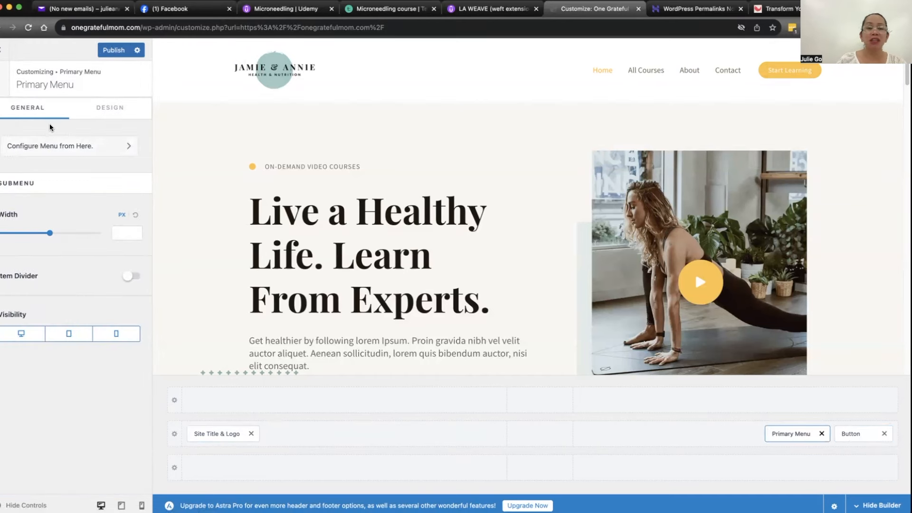
pyautogui.click(67, 147)
pyautogui.click(82, 204)
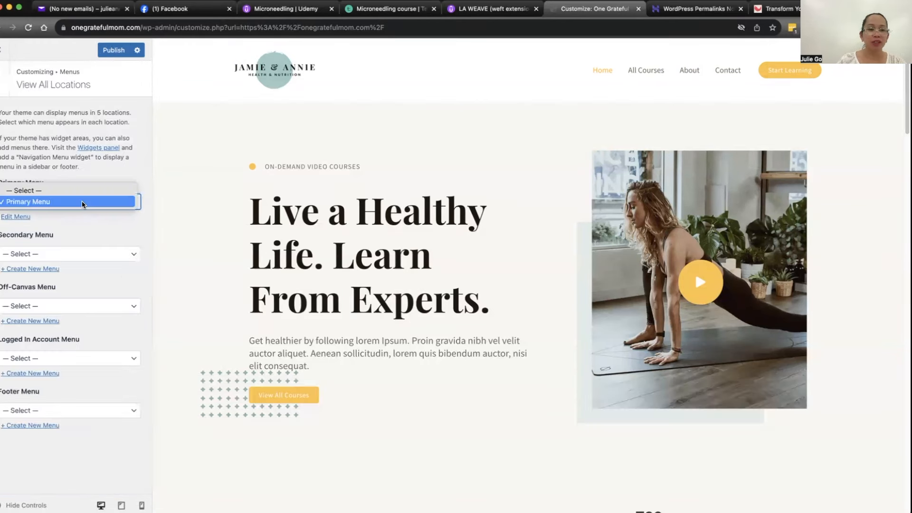
pyautogui.click(17, 217)
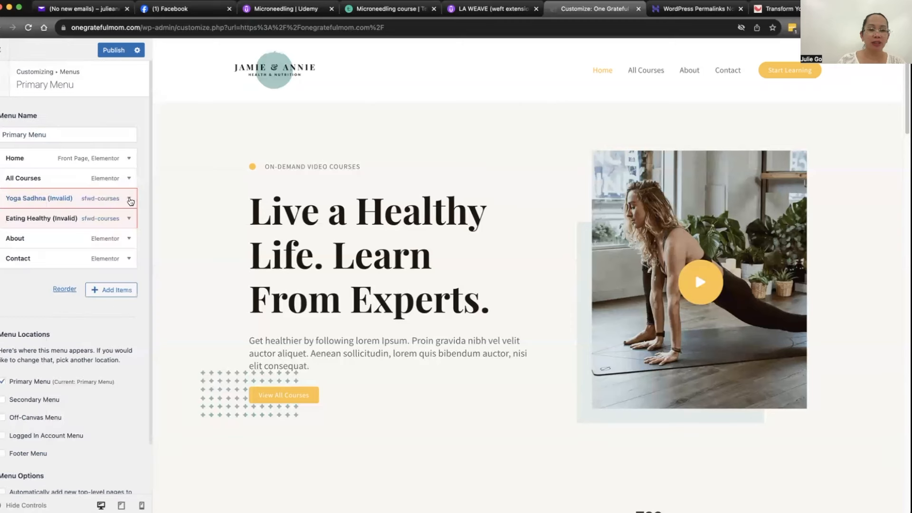
# Step: Remove the Yoga Sadhna, Eating Healthy and All Courses items from the Primary Menu
pyautogui.click(129, 200)
pyautogui.scroll(-4, 49, 263)
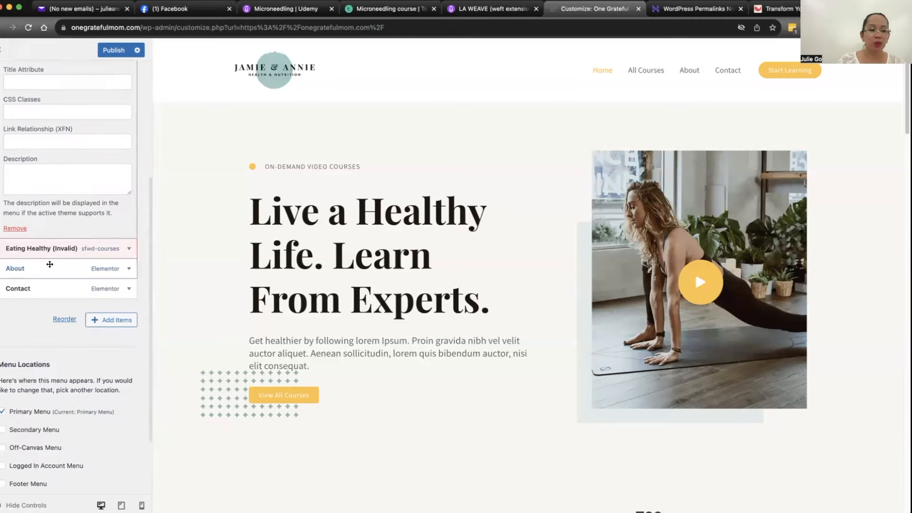
pyautogui.click(20, 230)
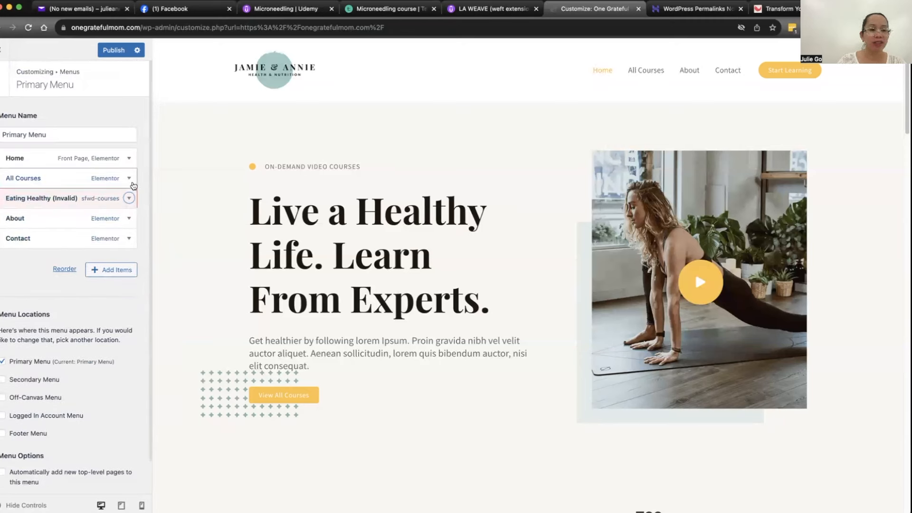
pyautogui.click(129, 198)
pyautogui.scroll(-1, 58, 332)
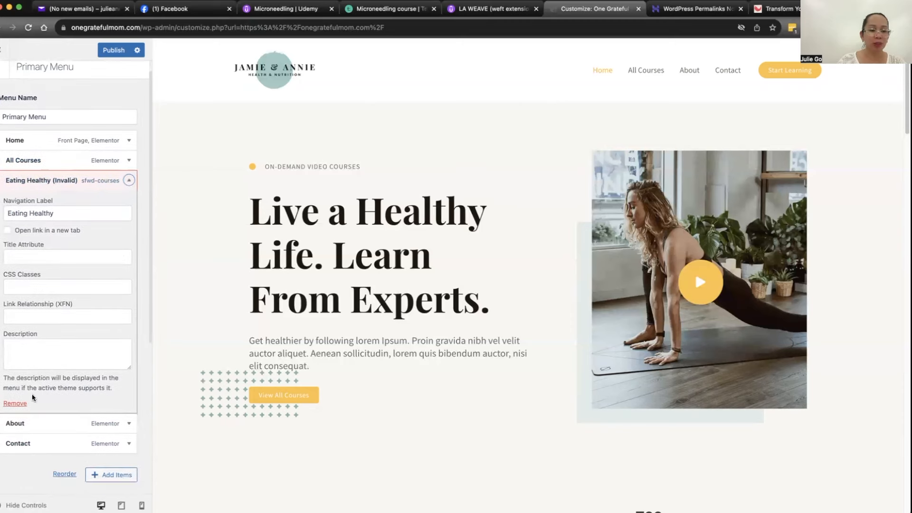
pyautogui.click(15, 403)
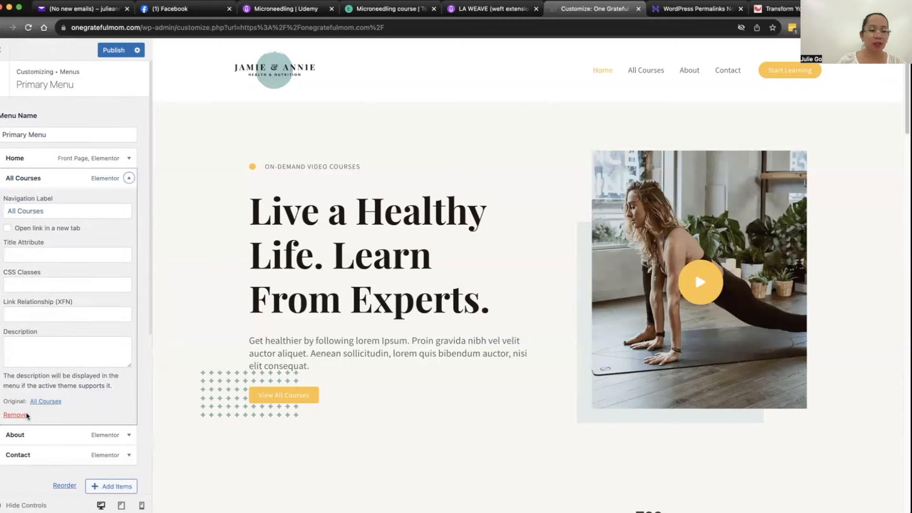
pyautogui.click(25, 415)
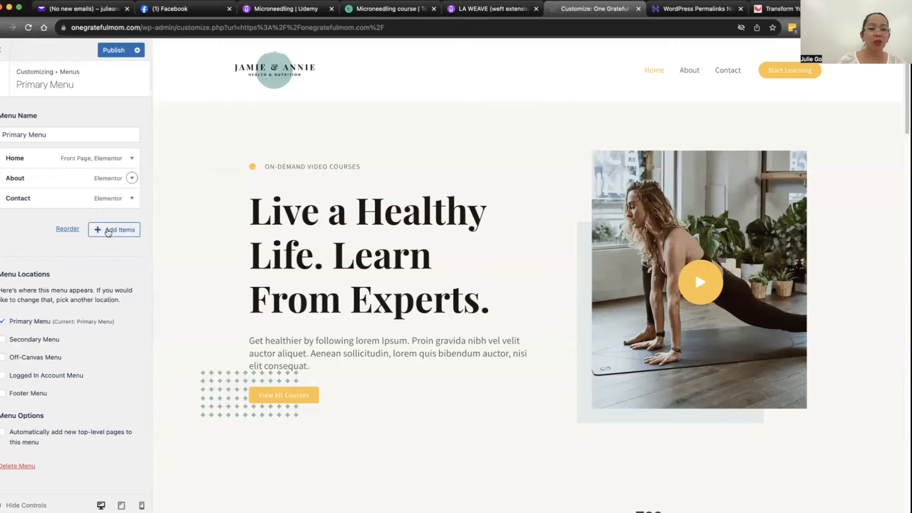
# Step: Add the Blogs page to the Primary Menu and place it between About and Contact
pyautogui.click(108, 231)
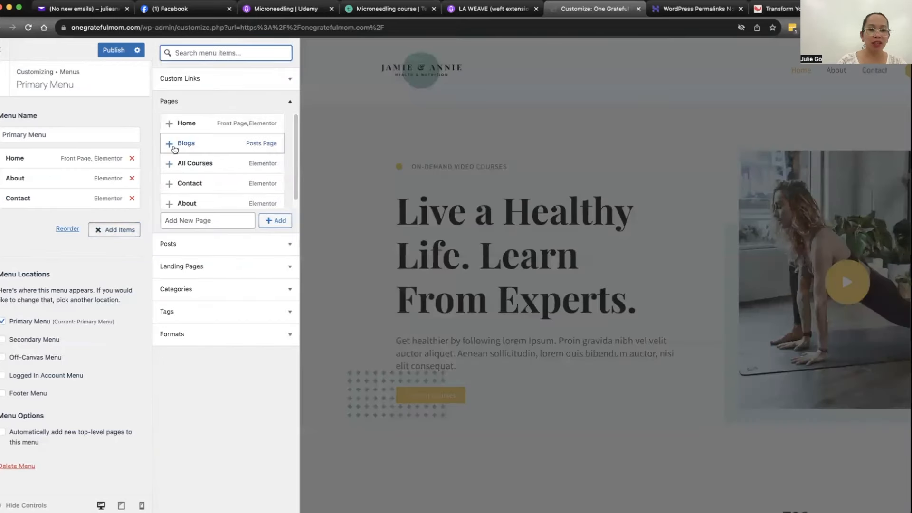
pyautogui.click(170, 144)
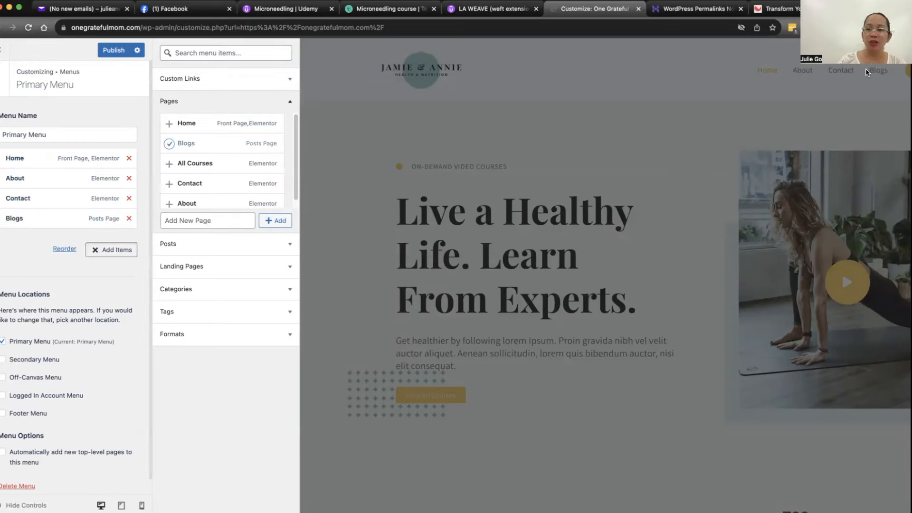
pyautogui.moveTo(9, 220)
pyautogui.mouseDown()
pyautogui.moveTo(6, 150)
pyautogui.moveTo(4, 204)
pyautogui.mouseUp()
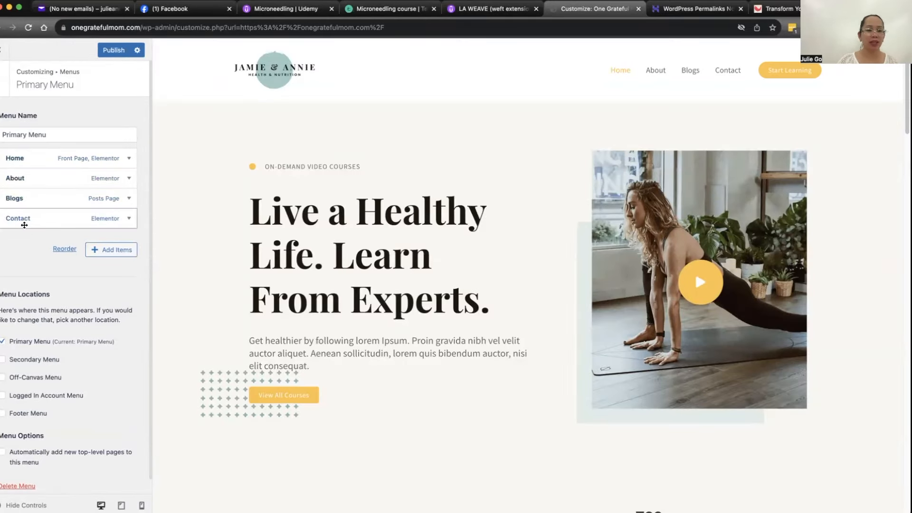
# Step: Publish the menu changes and return to the main Customizer settings
pyautogui.click(113, 52)
pyautogui.click(1, 76)
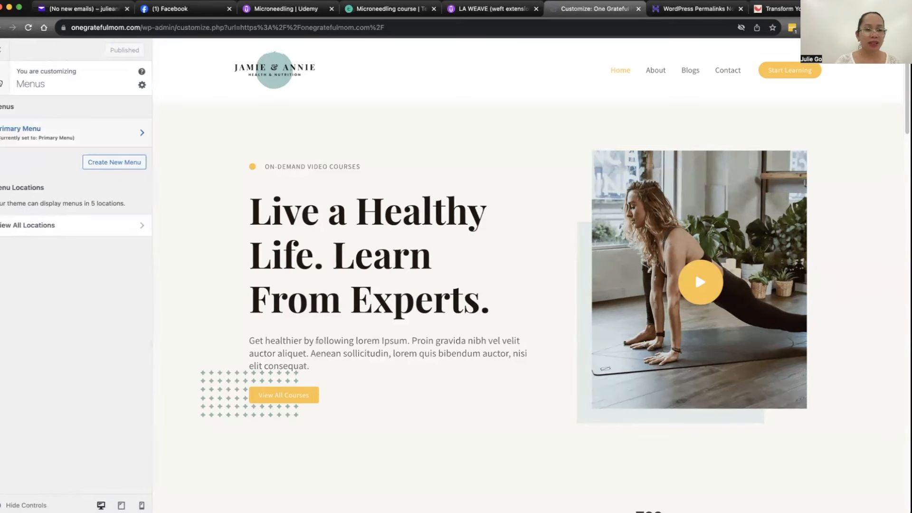
pyautogui.click(1, 83)
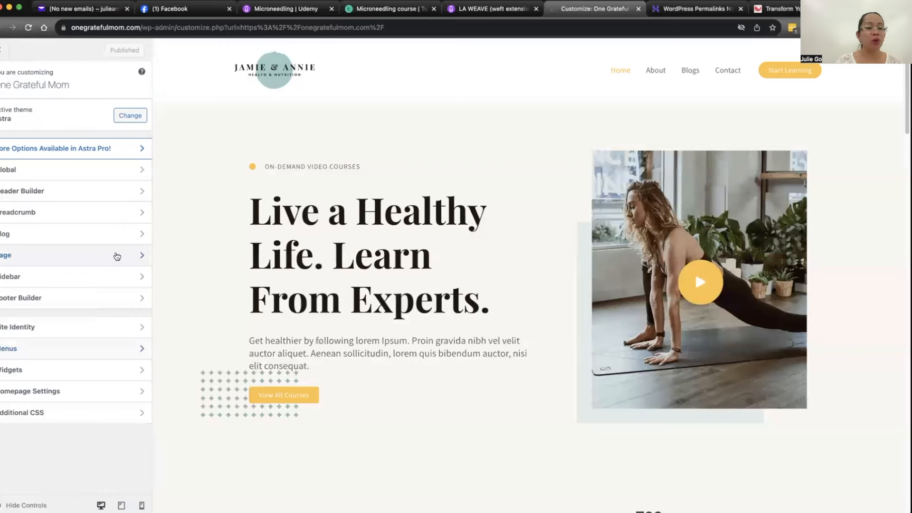
# Step: Examine the homepage preview down to its footer, and open the Copyright element's settings in the Footer Builder
pyautogui.scroll(-15, 364, 370)
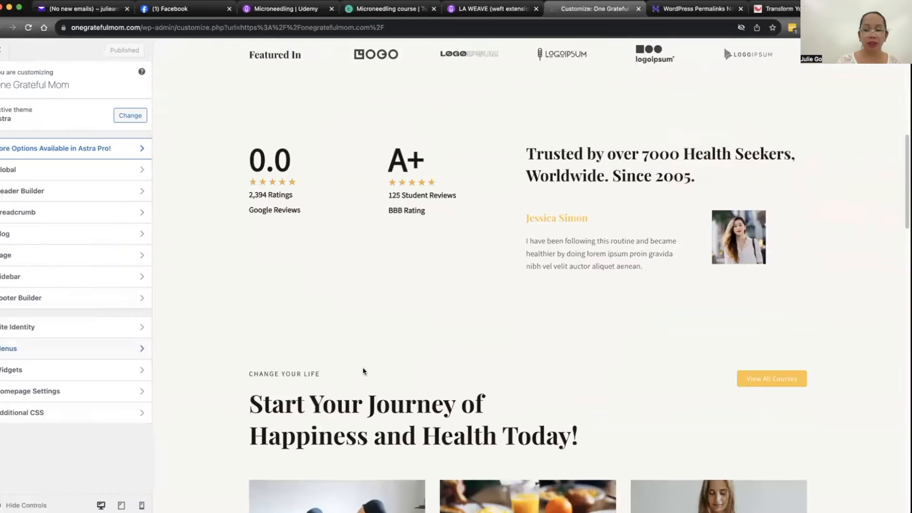
pyautogui.scroll(-10, 363, 368)
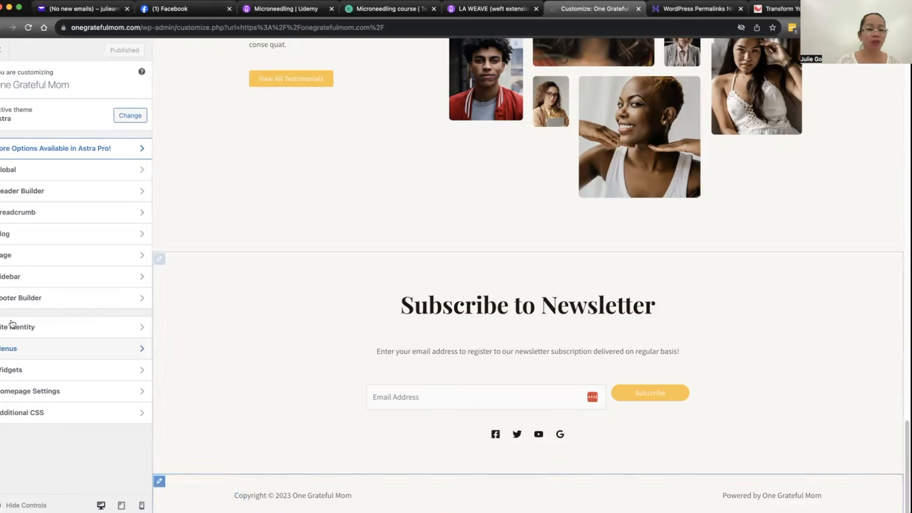
pyautogui.click(33, 299)
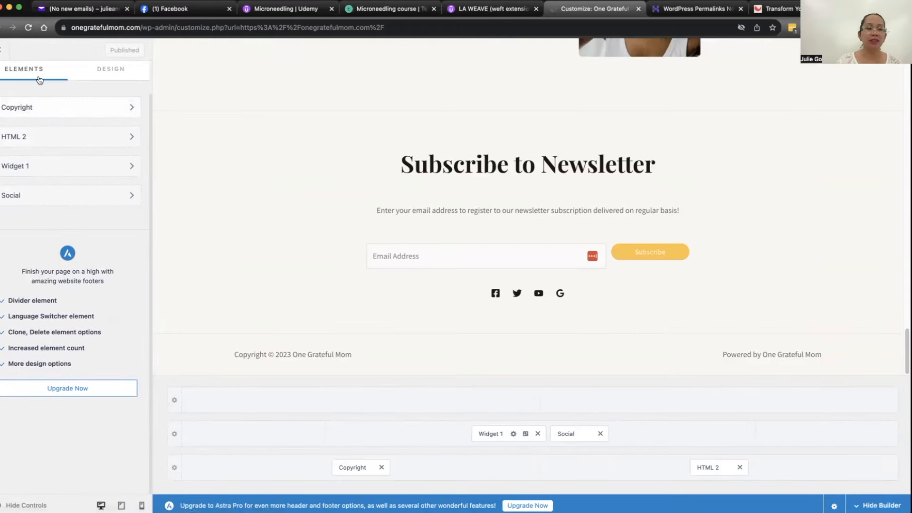
pyautogui.click(41, 108)
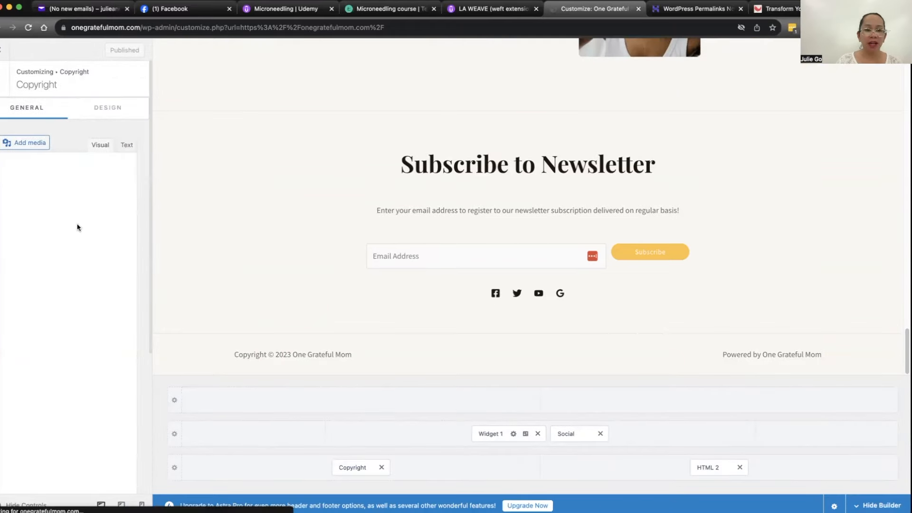
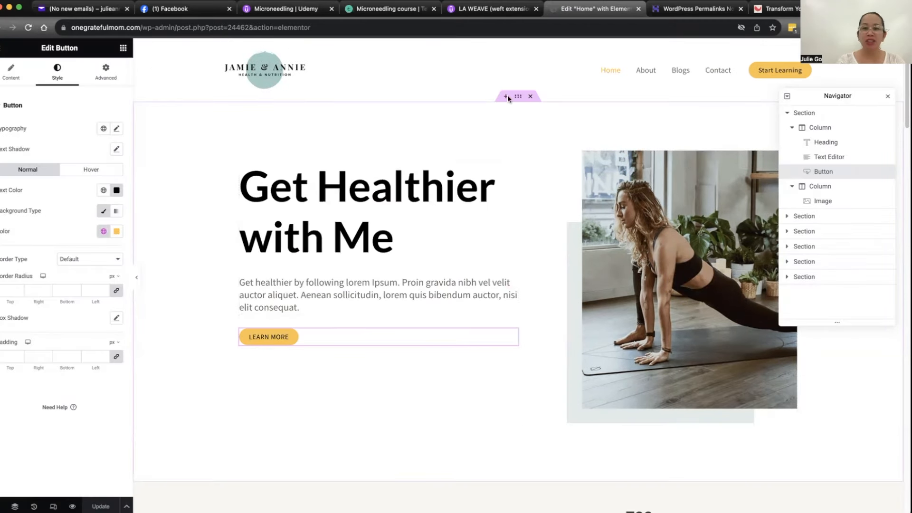
# Step: Collapse all sections in the page structure and review the Home page from the hero section down to the testimonials
pyautogui.click(789, 113)
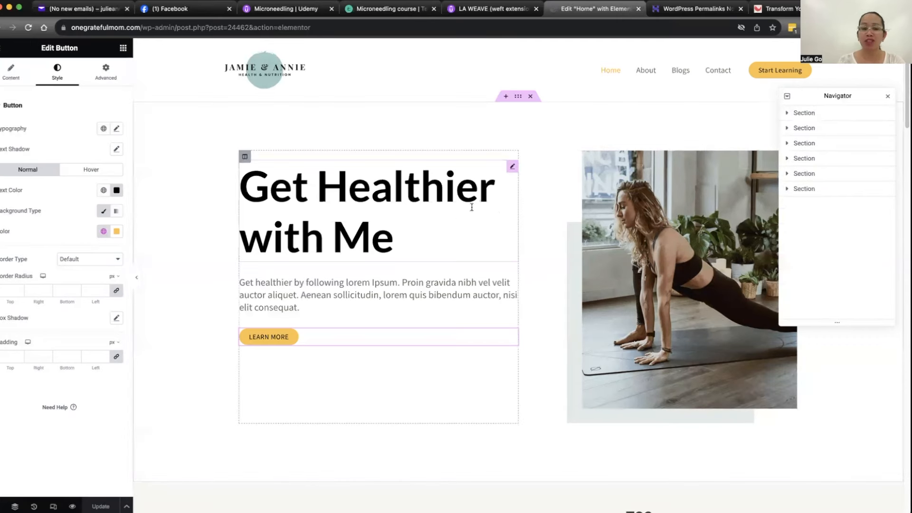
pyautogui.scroll(-8, 480, 247)
pyautogui.scroll(2, 440, 99)
pyautogui.scroll(-2, 472, 178)
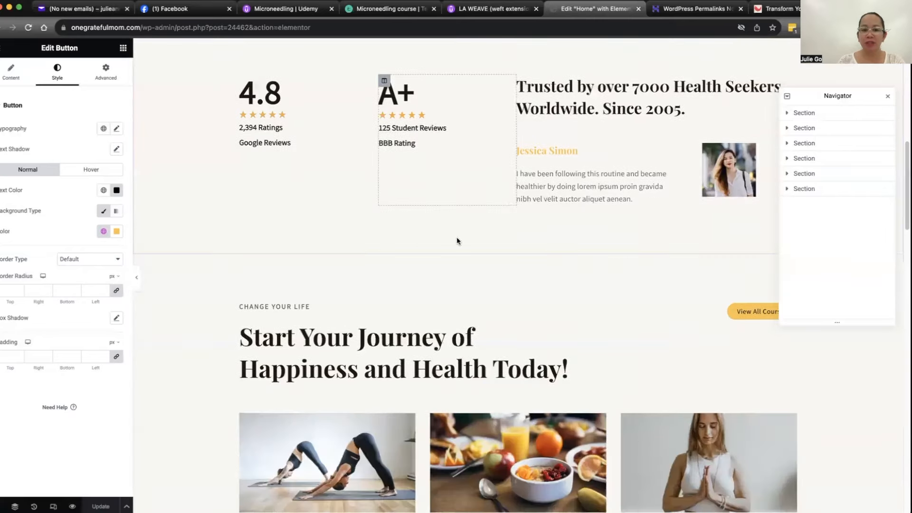
pyautogui.scroll(-5, 521, 241)
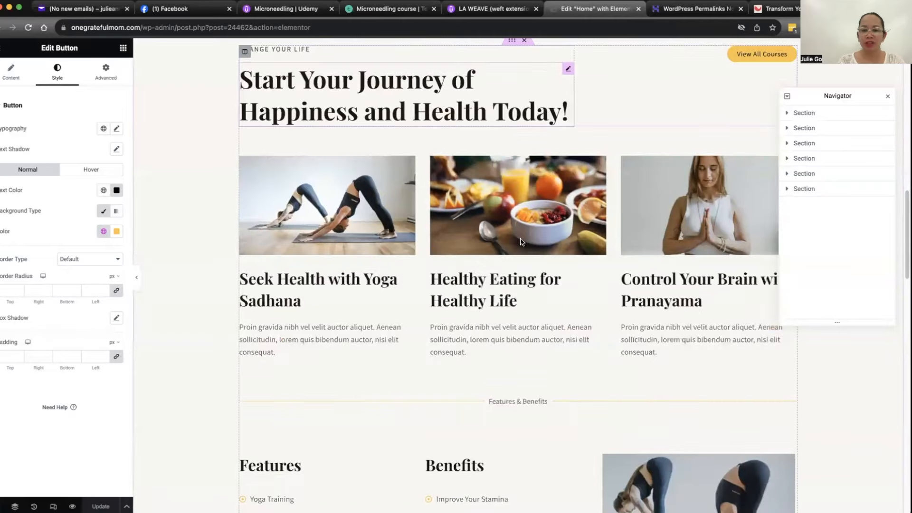
pyautogui.scroll(-10, 536, 221)
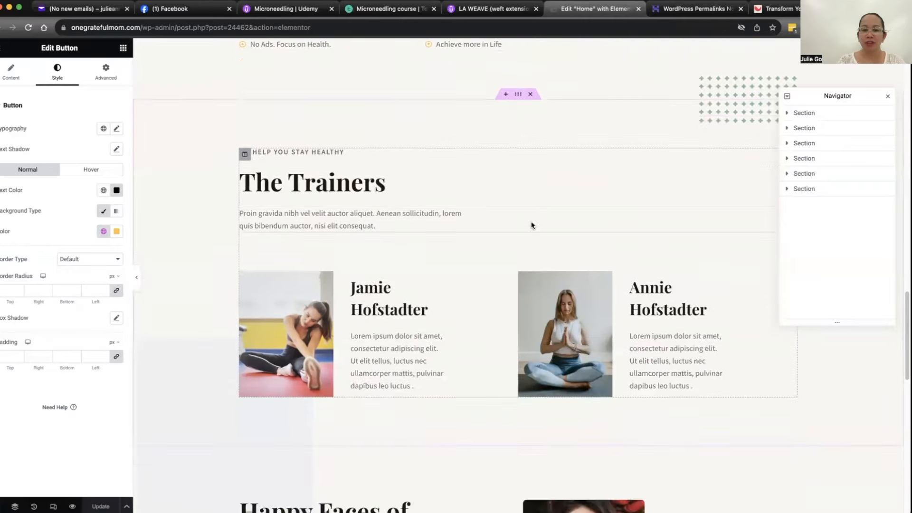
pyautogui.scroll(-12, 531, 226)
pyautogui.scroll(3, 529, 234)
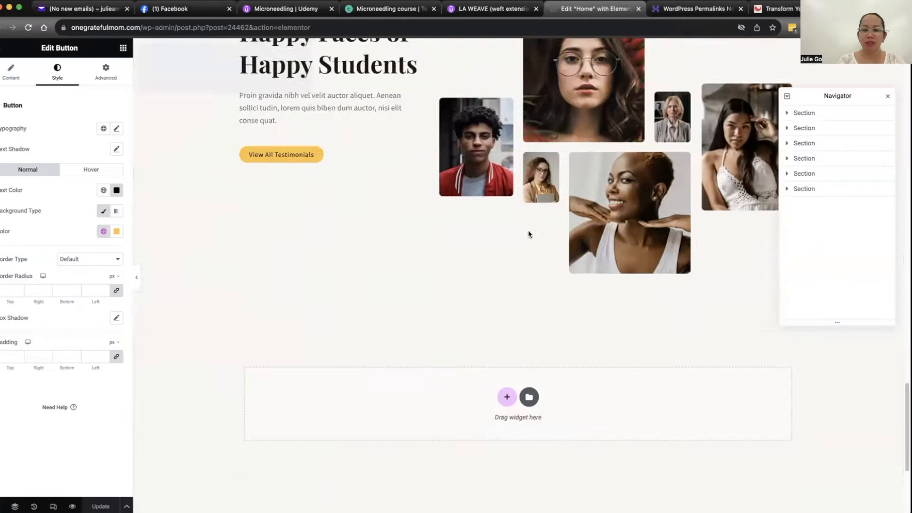
pyautogui.scroll(10, 503, 269)
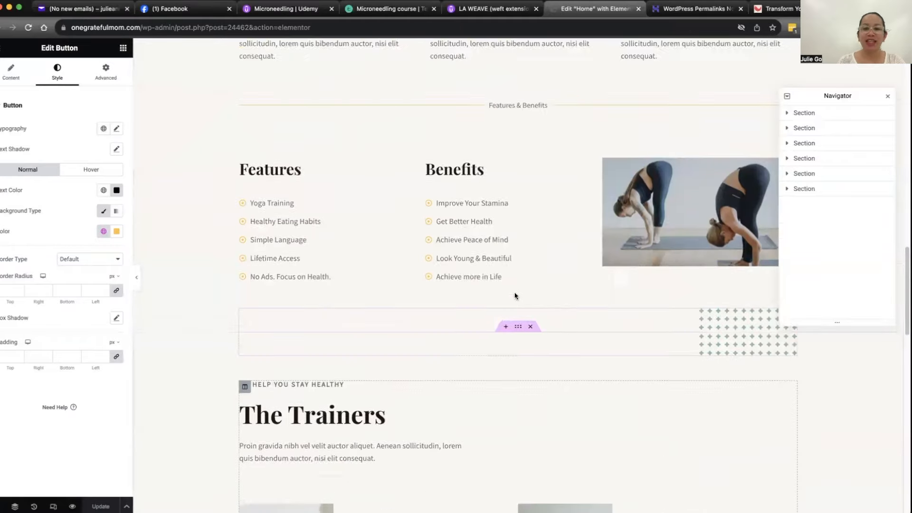
pyautogui.scroll(15, 509, 292)
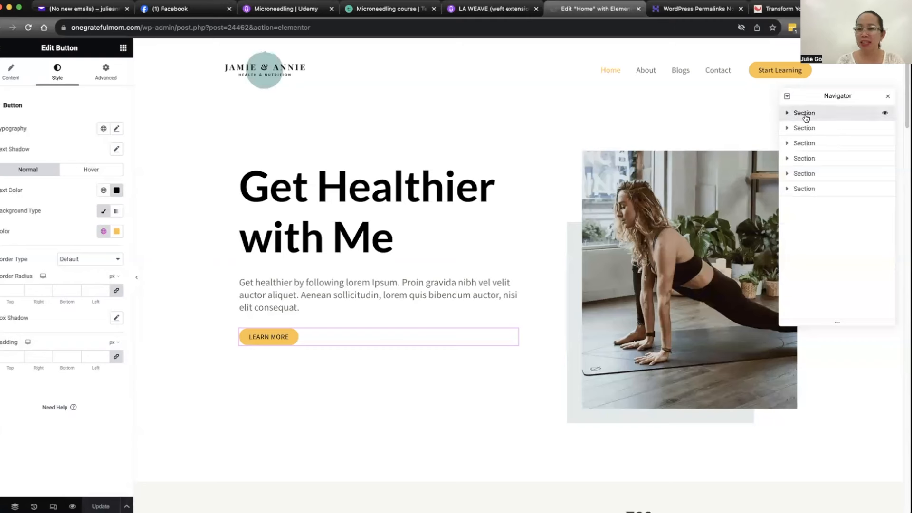
# Step: Examine the first section's structure, checking the heading column and the image column with the widgets they contain
pyautogui.click(808, 116)
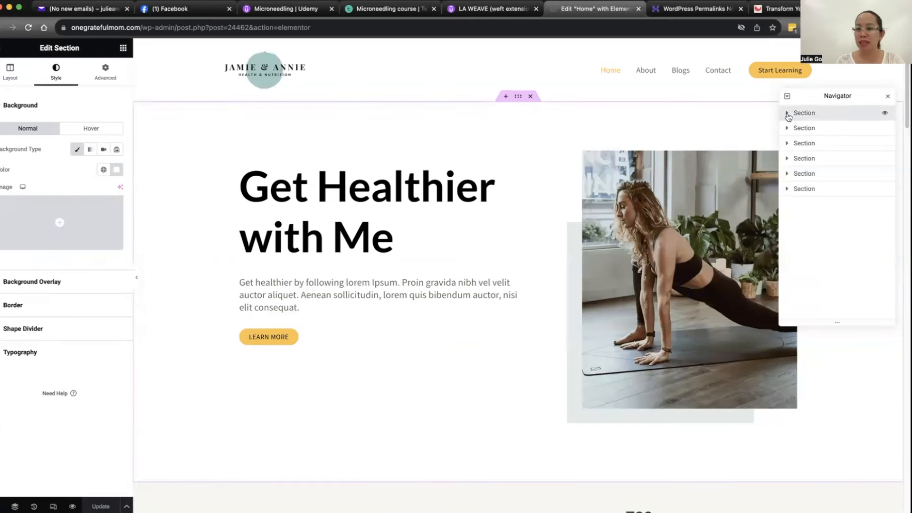
pyautogui.click(787, 114)
pyautogui.click(792, 127)
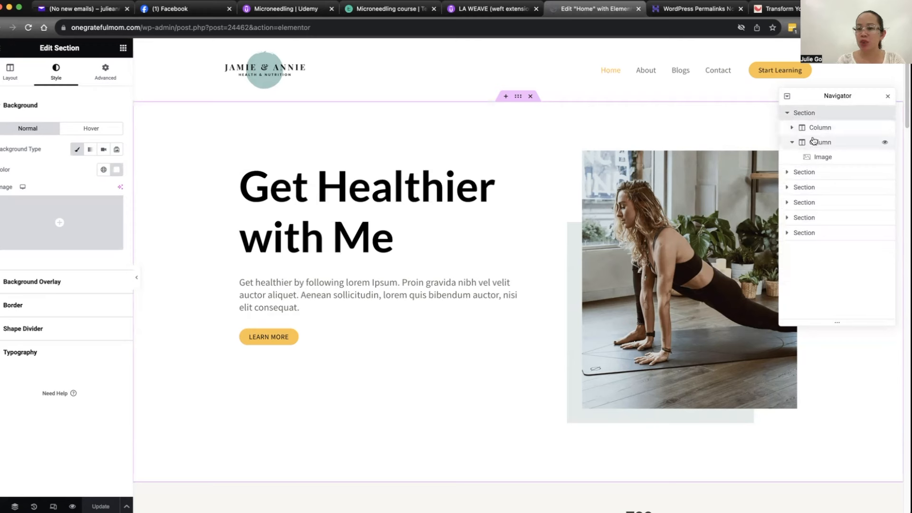
pyautogui.click(792, 142)
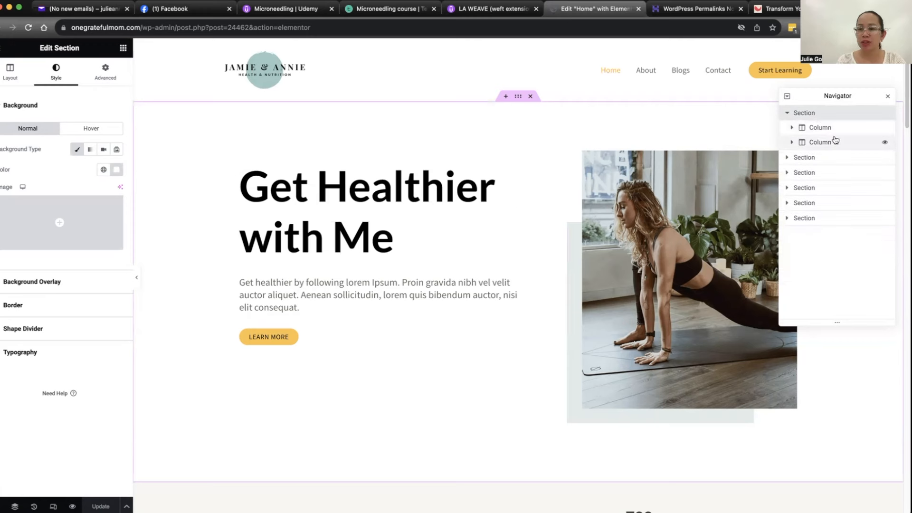
pyautogui.click(827, 127)
pyautogui.click(419, 244)
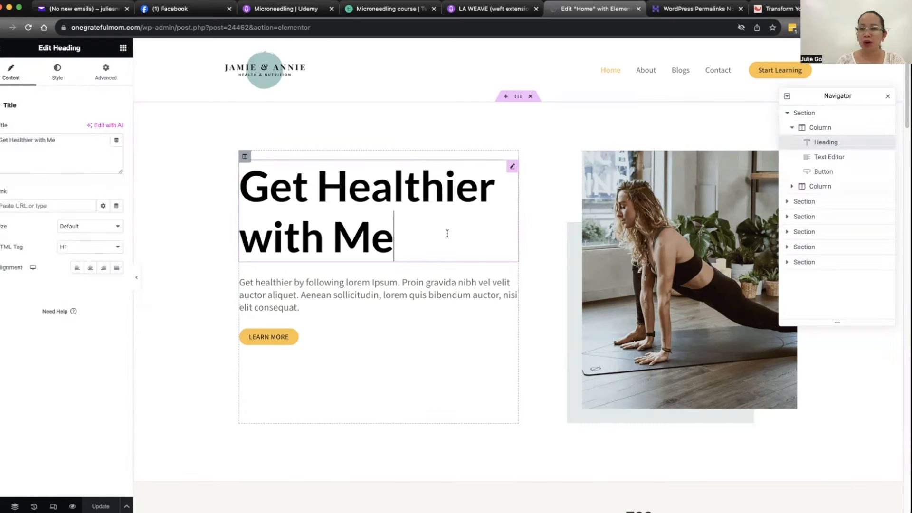
pyautogui.click(792, 127)
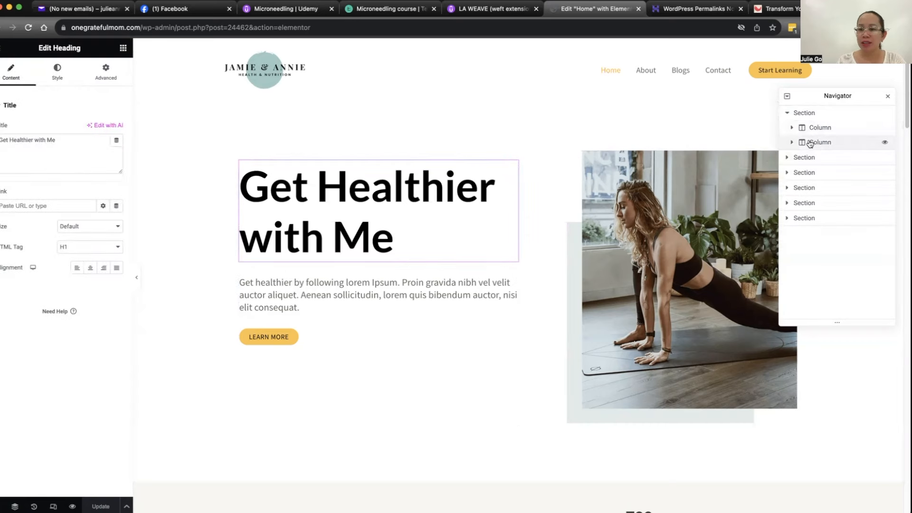
pyautogui.click(824, 142)
pyautogui.click(629, 239)
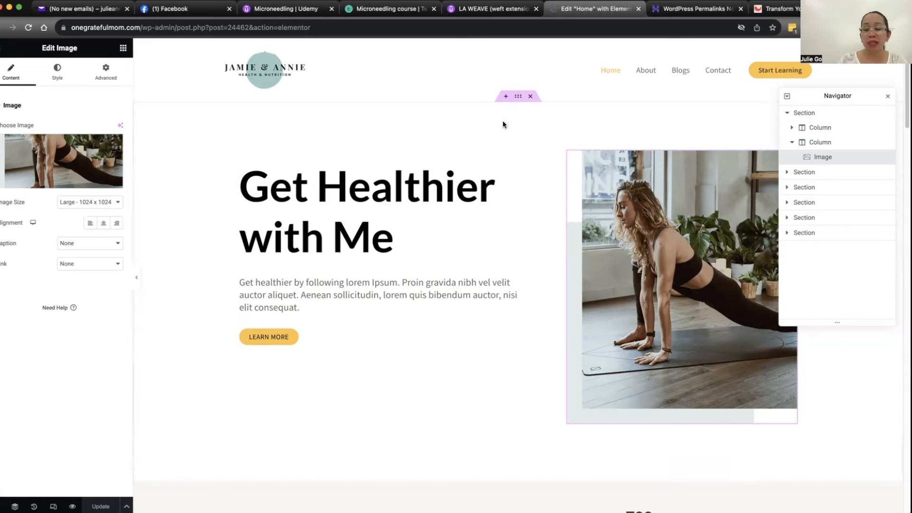
# Step: Delete the yoga image from the hero section's second column
pyautogui.rightClick(703, 221)
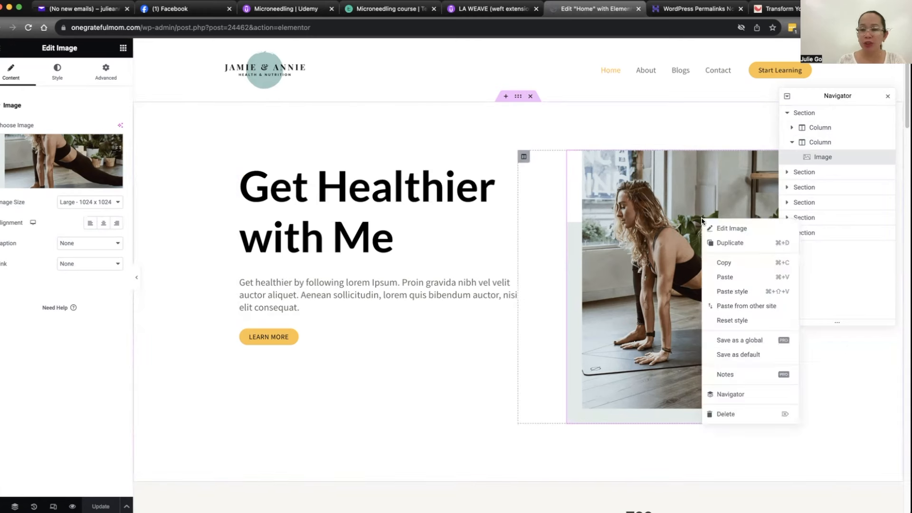
pyautogui.rightClick(643, 189)
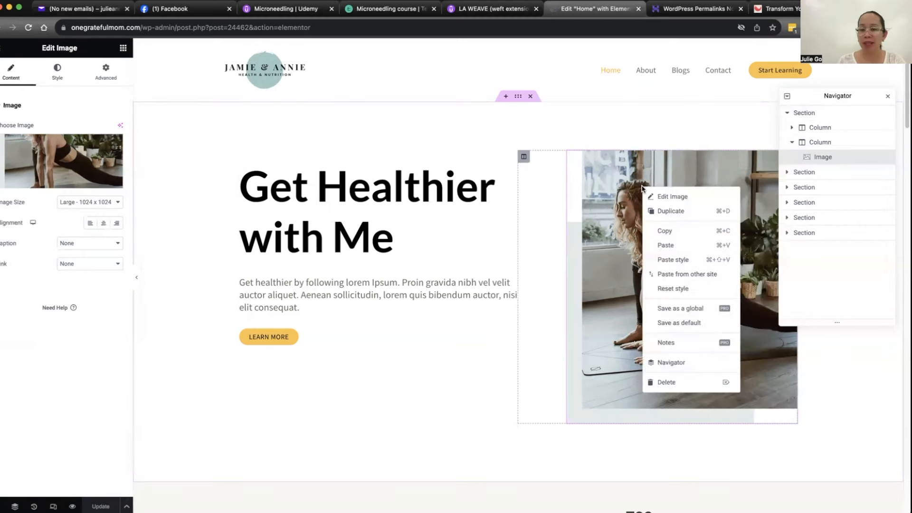
pyautogui.click(677, 384)
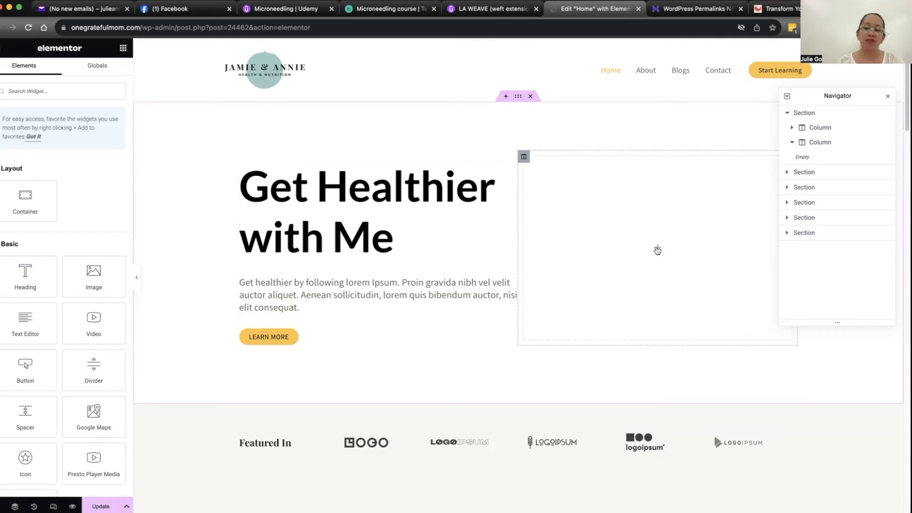
# Step: Delete the hero section's emptied second column and restore it by reverting the page history to the Image Removed entry
pyautogui.rightClick(525, 160)
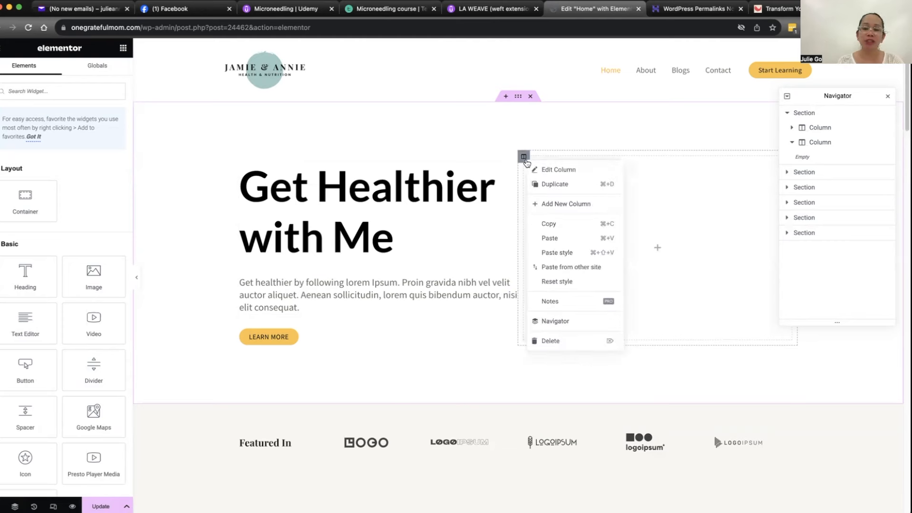
pyautogui.click(567, 341)
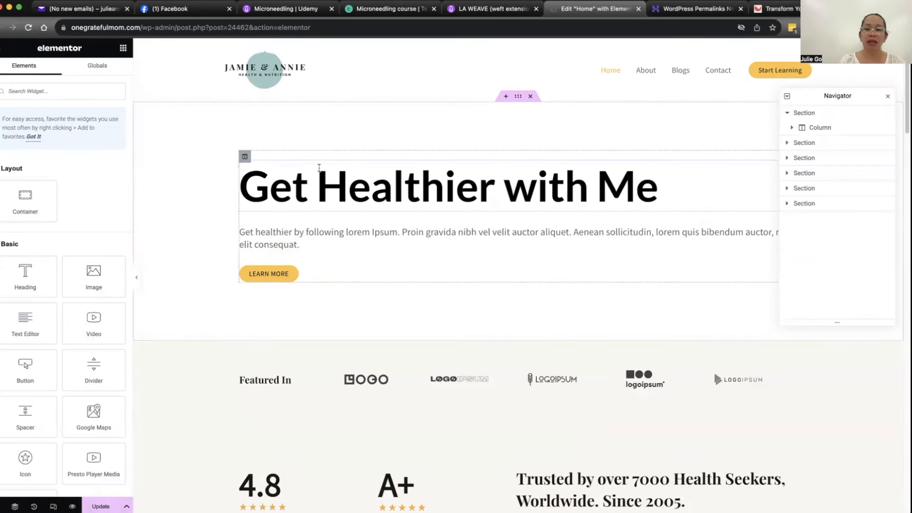
pyautogui.click(34, 506)
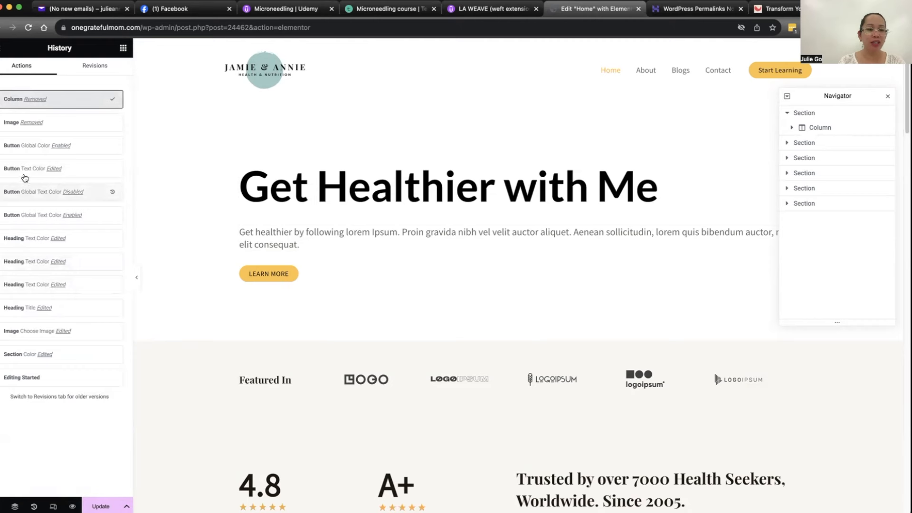
pyautogui.click(24, 145)
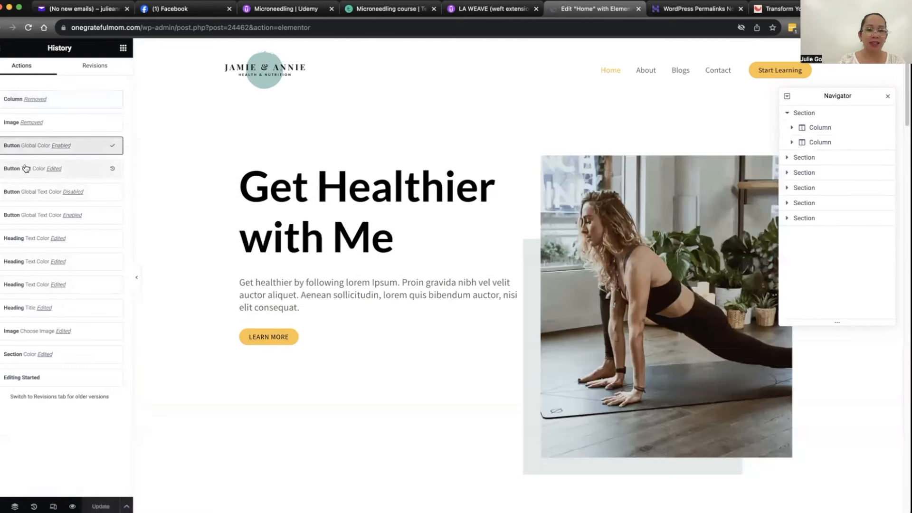
pyautogui.click(26, 123)
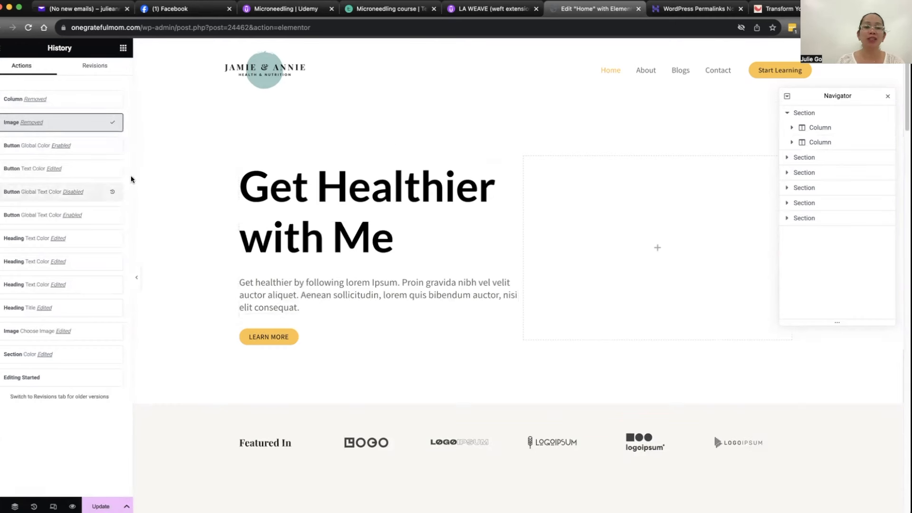
# Step: Examine the hero section's Layout, Style and Advanced settings, including the available Content Width options
pyautogui.click(804, 113)
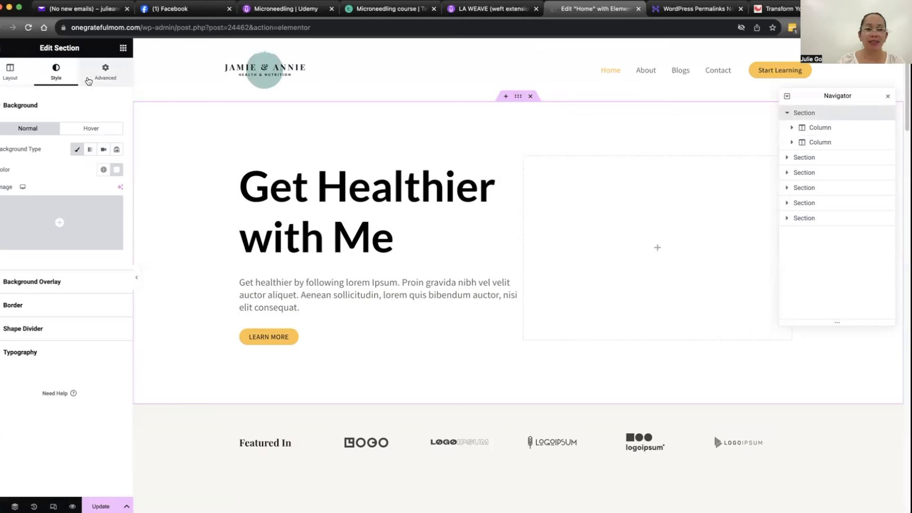
pyautogui.click(11, 79)
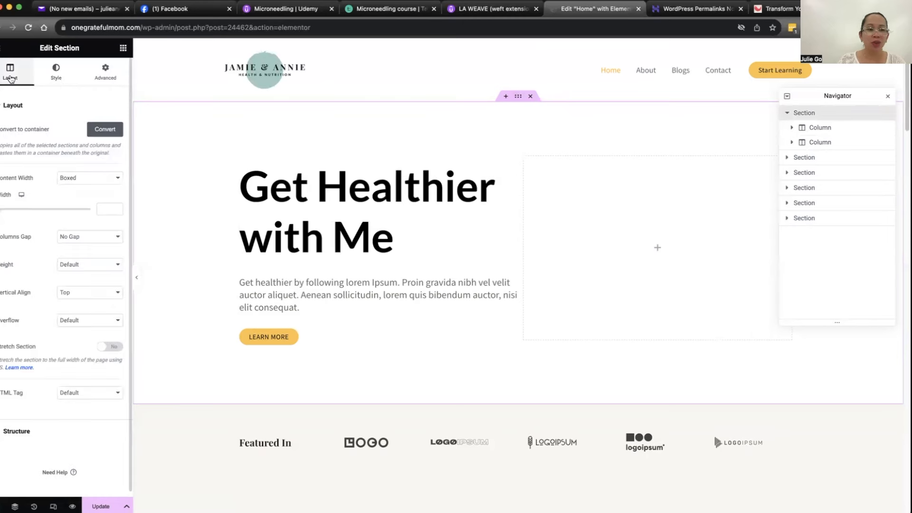
pyautogui.click(56, 73)
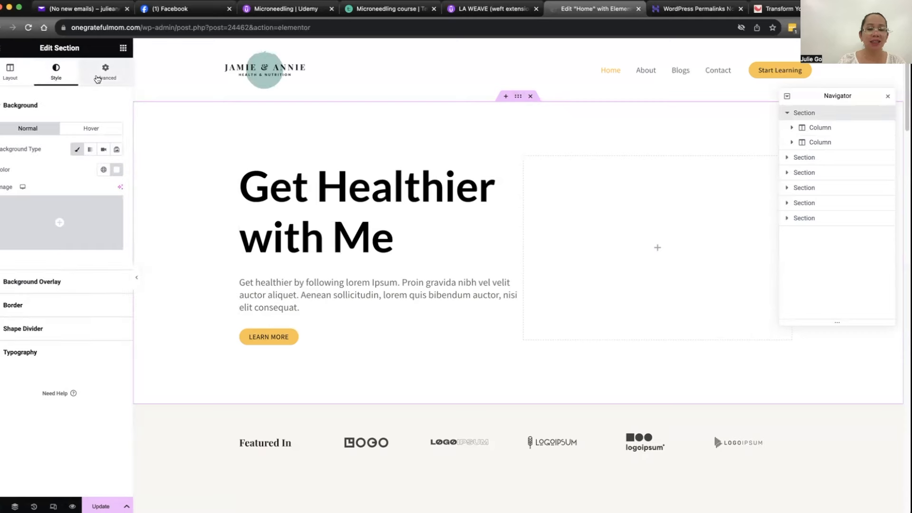
pyautogui.click(97, 78)
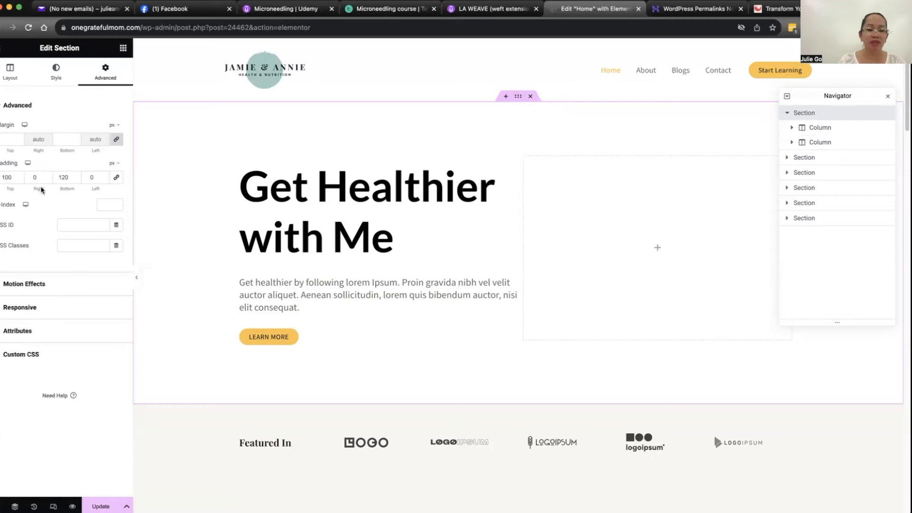
pyautogui.click(11, 80)
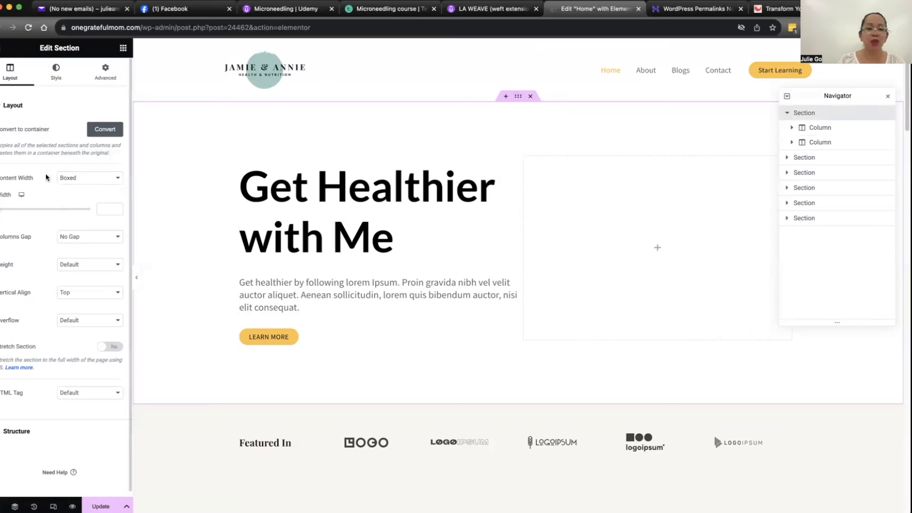
pyautogui.click(85, 179)
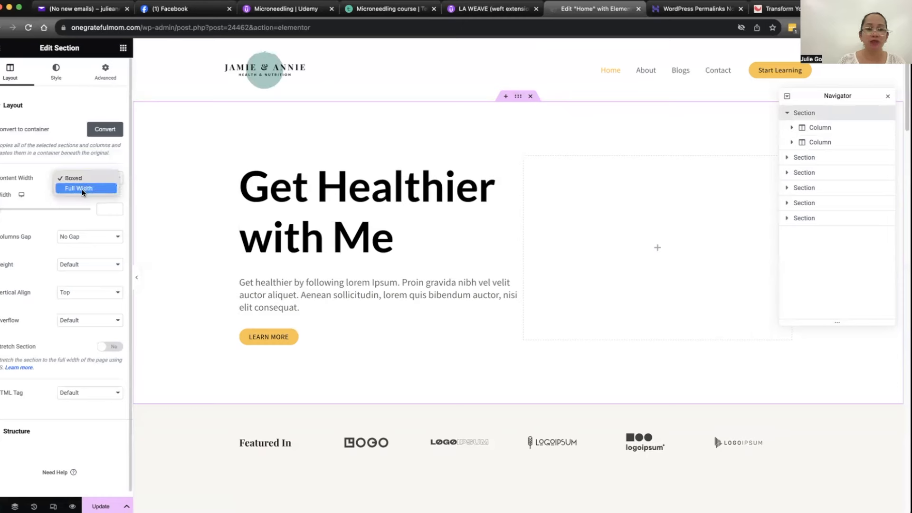
pyautogui.click(88, 189)
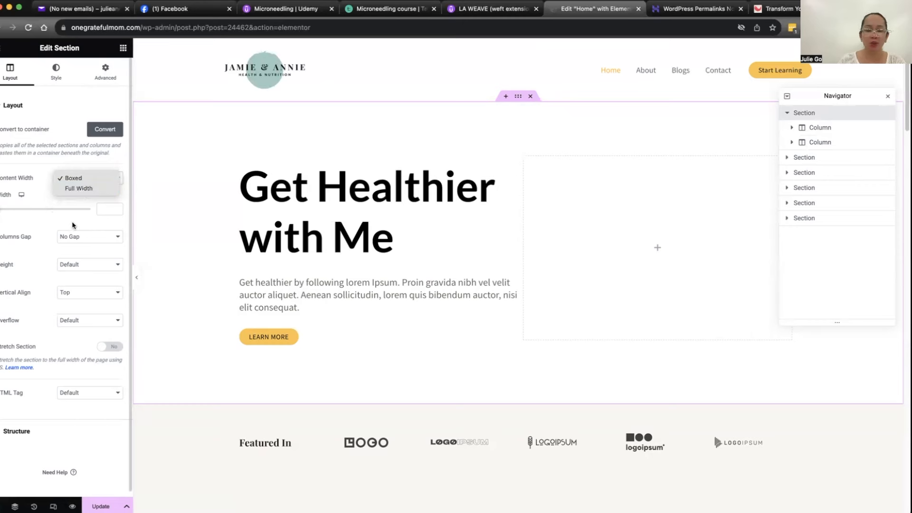
pyautogui.click(34, 176)
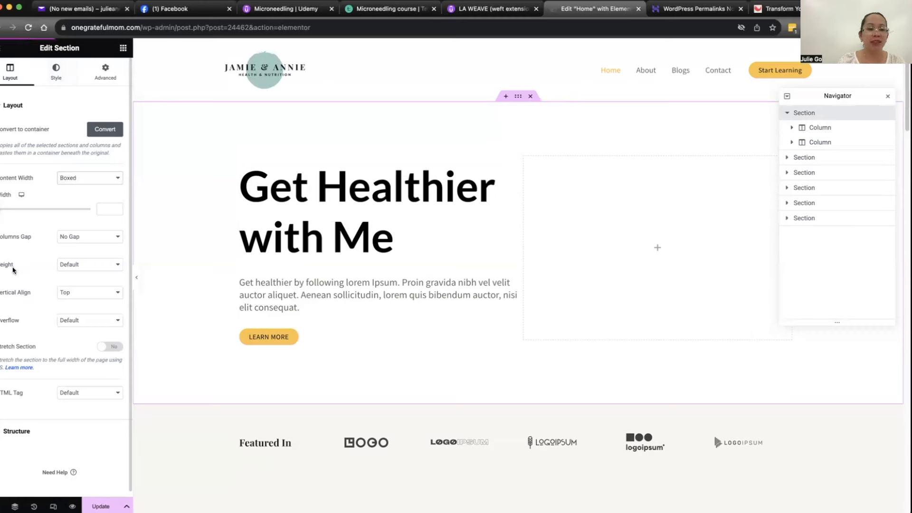
# Step: Set the hero section's height to Min Height with a minimum height of 318 px
pyautogui.click(98, 267)
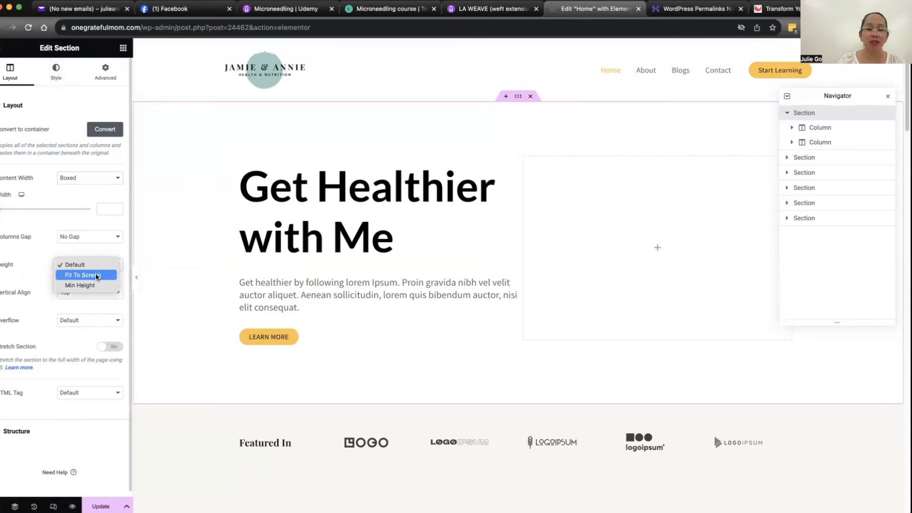
pyautogui.click(93, 286)
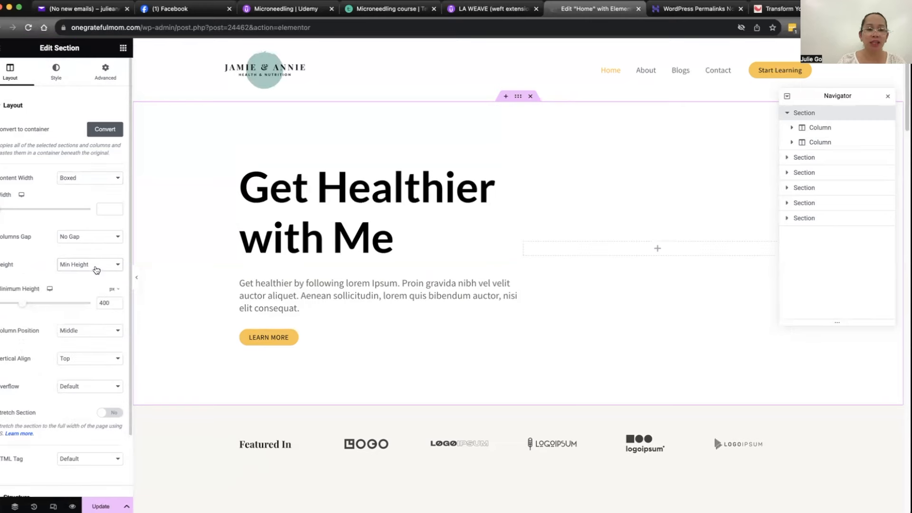
pyautogui.moveTo(25, 306)
pyautogui.mouseDown()
pyautogui.moveTo(47, 306)
pyautogui.moveTo(16, 304)
pyautogui.mouseUp()
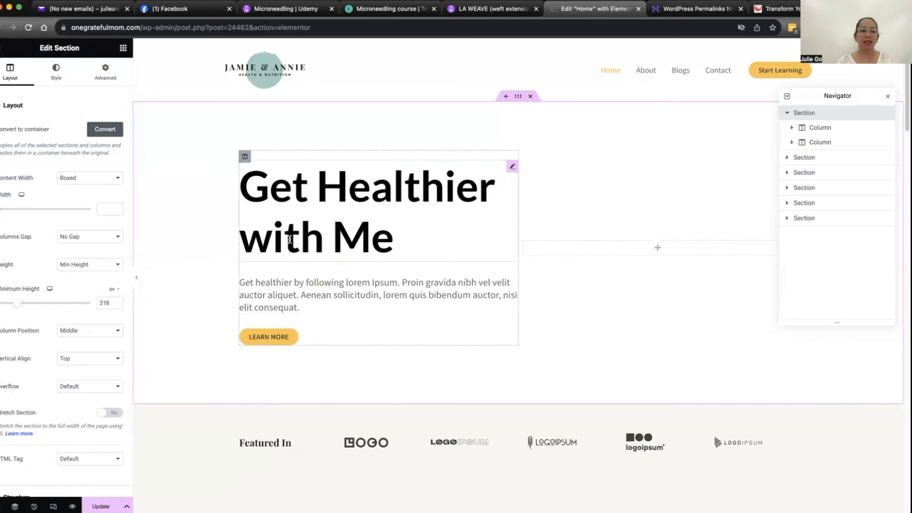
# Step: Upload mom.png to the media library and set it as the hero section's background image
pyautogui.click(60, 77)
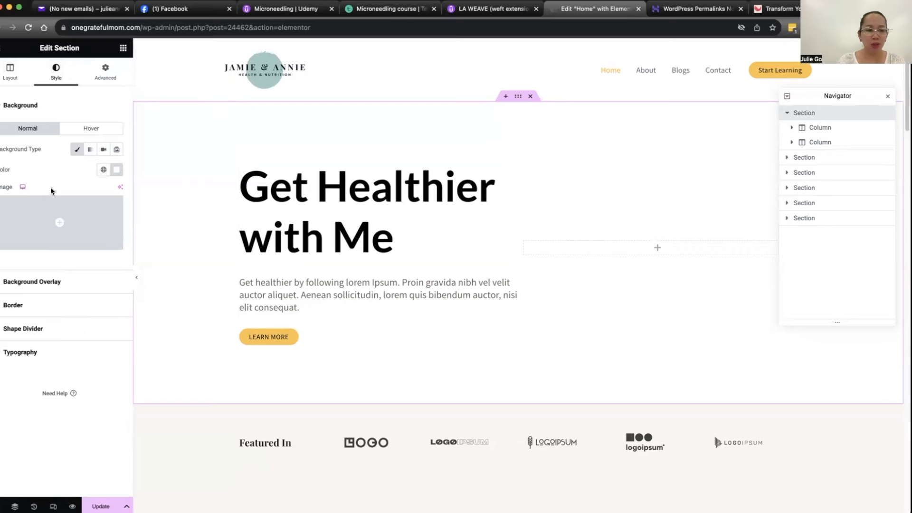
pyautogui.click(56, 225)
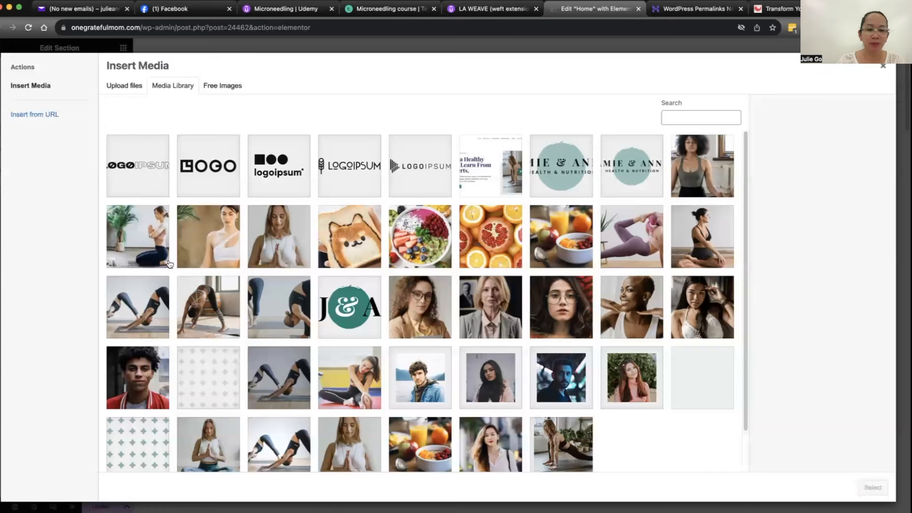
pyautogui.click(122, 88)
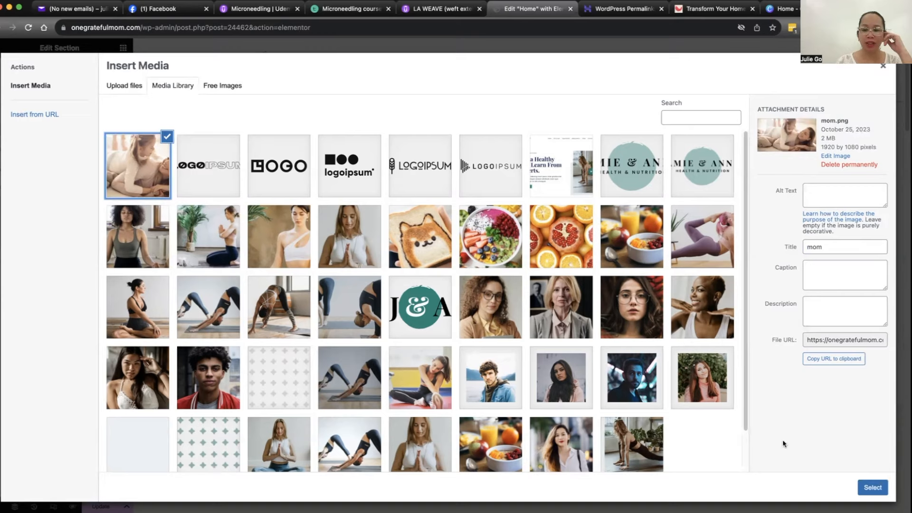
pyautogui.click(872, 487)
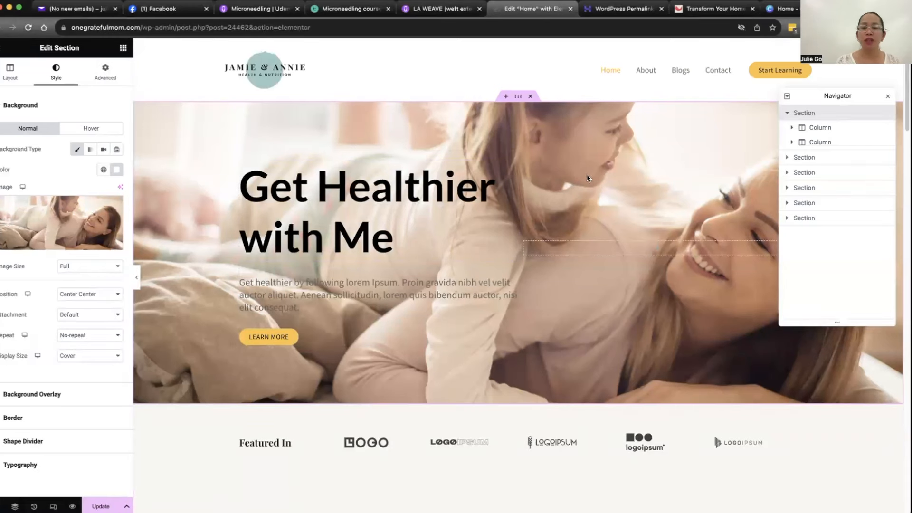
# Step: Set the hero background image's position to Custom, with an X position of 8 px and a Y position of -99 px
pyautogui.click(77, 269)
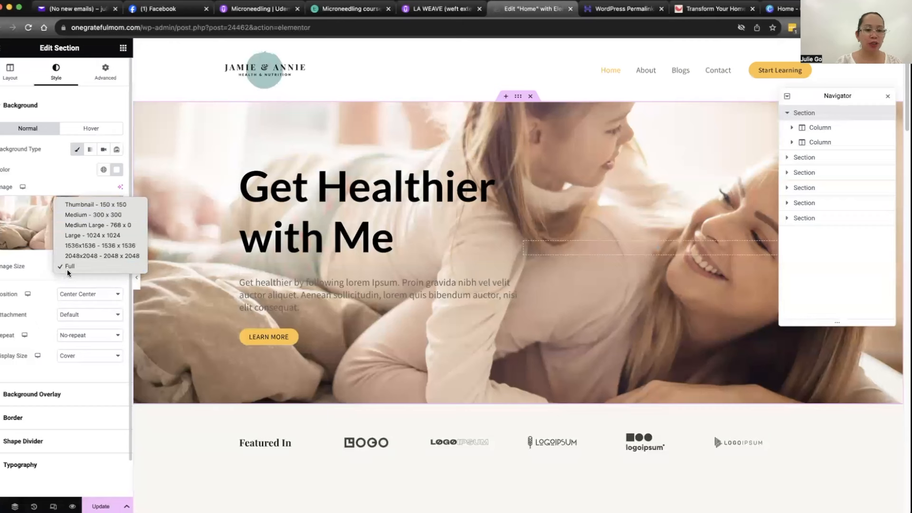
pyautogui.click(79, 298)
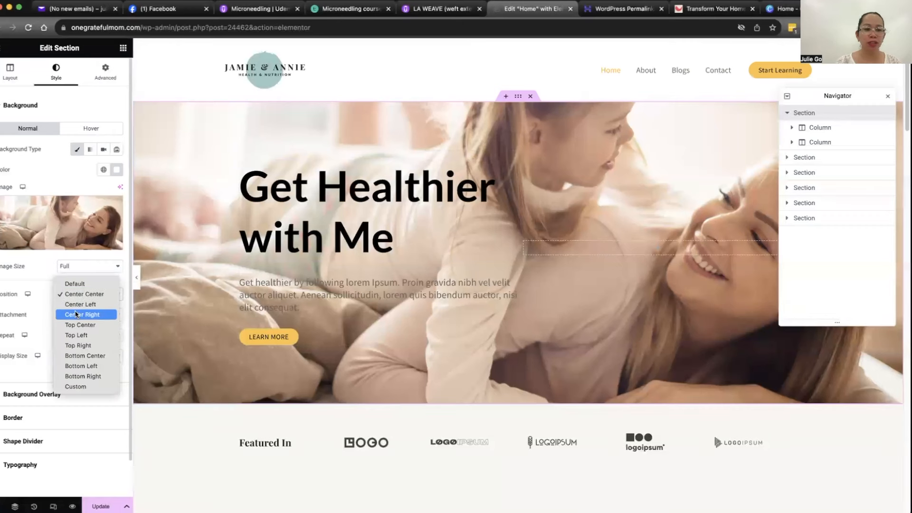
pyautogui.click(77, 308)
pyautogui.click(85, 300)
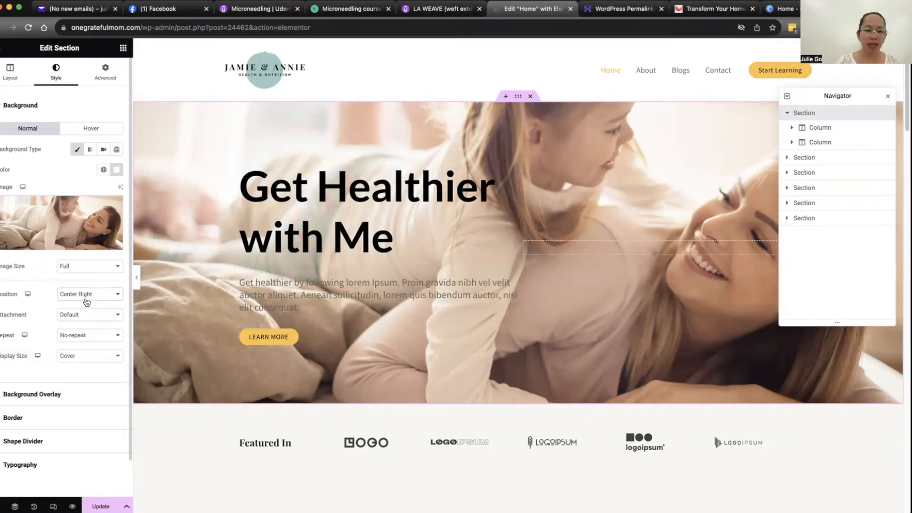
pyautogui.click(84, 296)
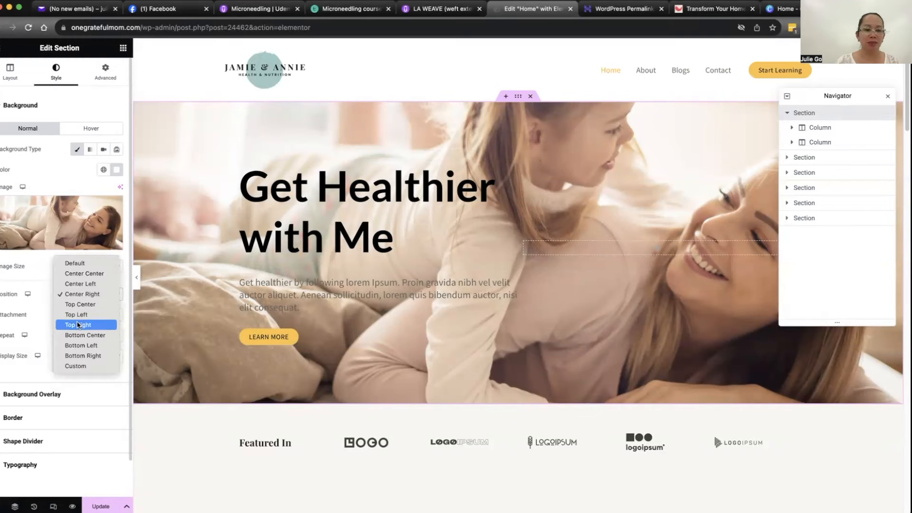
pyautogui.click(80, 367)
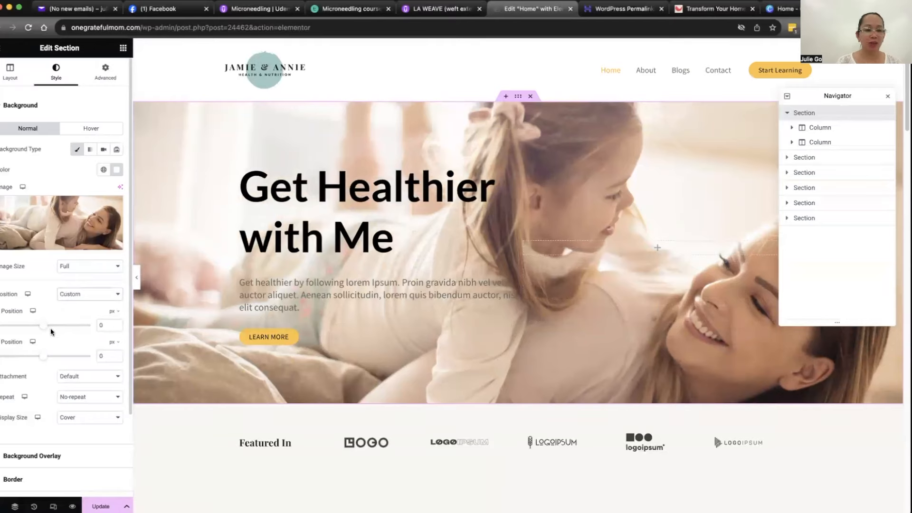
pyautogui.moveTo(44, 326)
pyautogui.mouseDown()
pyautogui.moveTo(56, 337)
pyautogui.moveTo(41, 358)
pyautogui.moveTo(17, 360)
pyautogui.moveTo(38, 361)
pyautogui.moveTo(44, 333)
pyautogui.mouseUp()
pyautogui.scroll(-3, 86, 298)
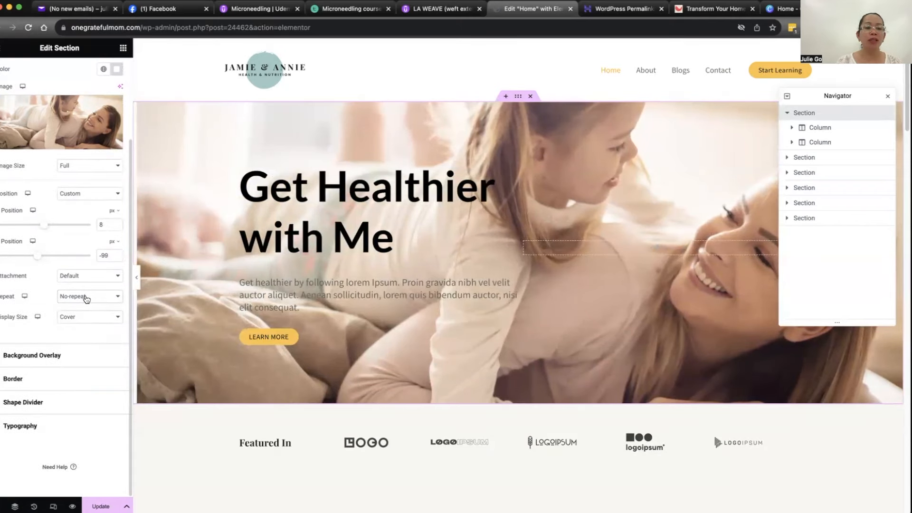
# Step: Try the Contain display size with Repeat on the hero background image, and restore No-repeat and Cover
pyautogui.click(83, 317)
pyautogui.click(76, 326)
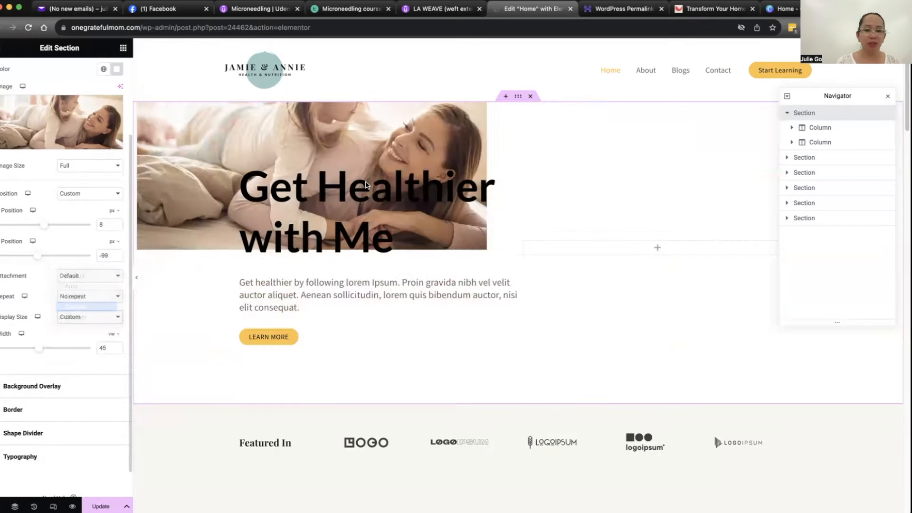
pyautogui.click(86, 297)
pyautogui.click(80, 305)
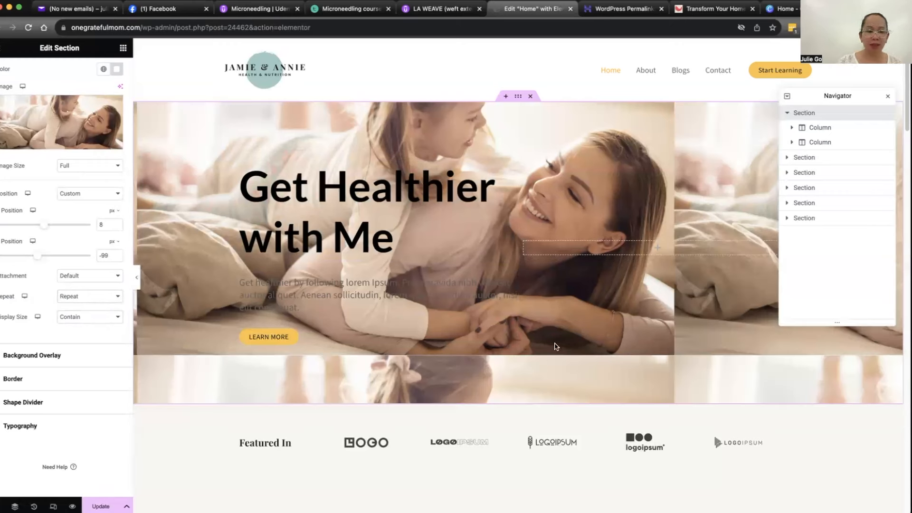
pyautogui.click(92, 297)
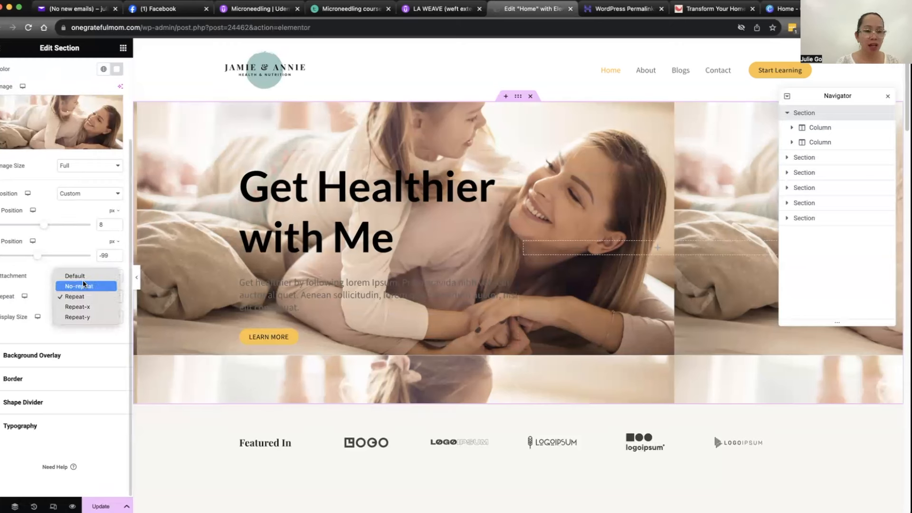
pyautogui.click(81, 287)
pyautogui.click(72, 317)
pyautogui.click(75, 307)
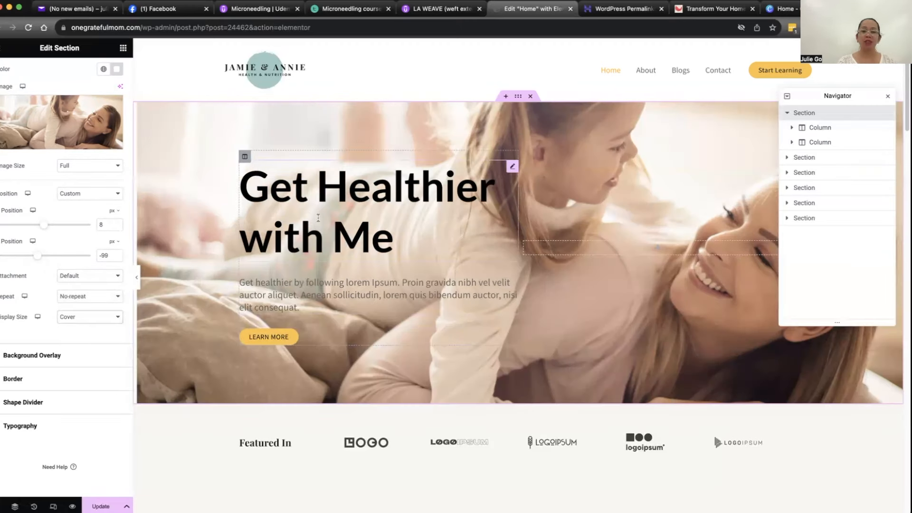
# Step: Replace the hero heading's title with "Journey with me in the life of Gratitude"
pyautogui.click(245, 157)
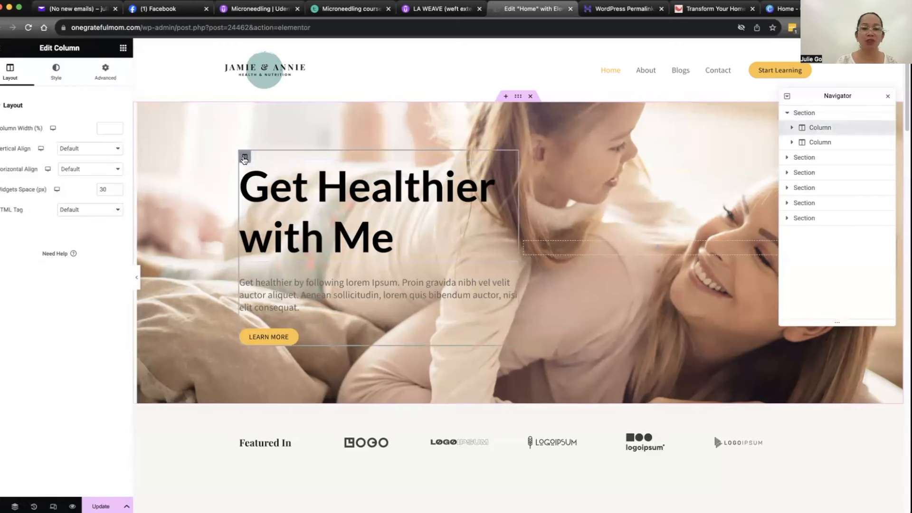
pyautogui.click(345, 206)
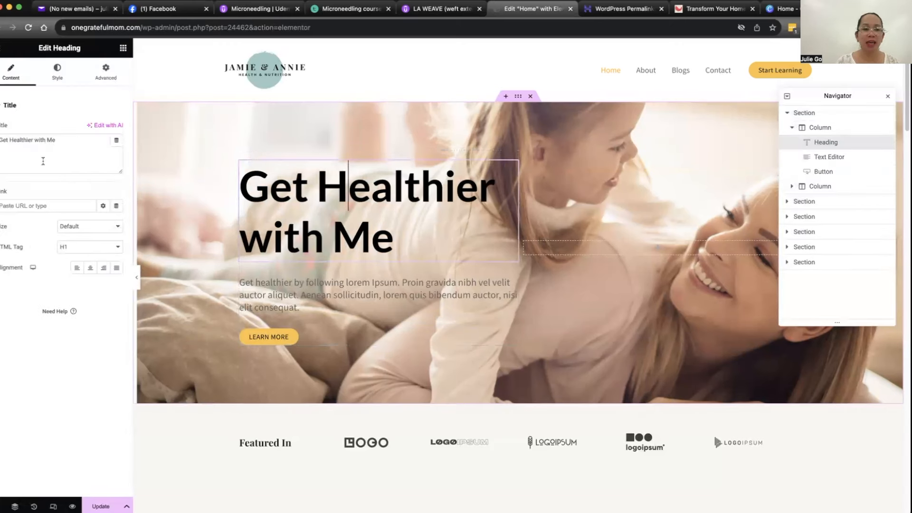
pyautogui.tripleClick(65, 143)
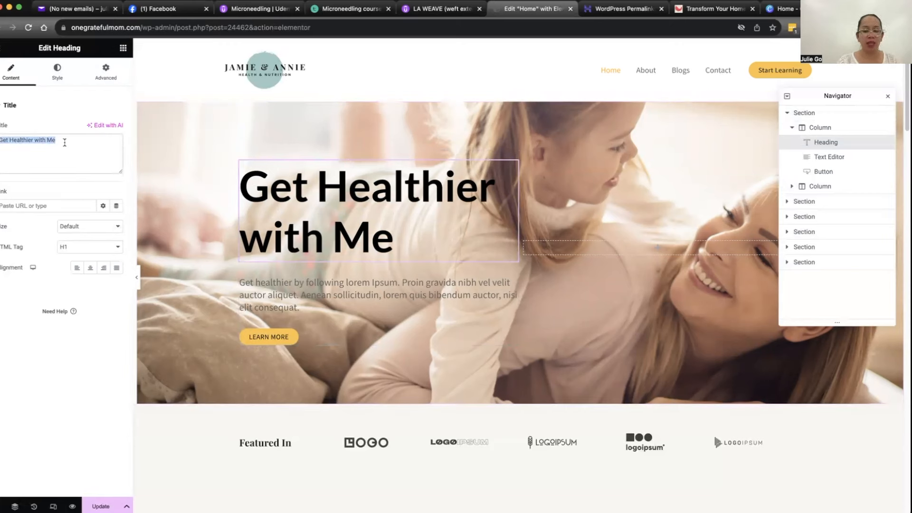
pyautogui.write('Jou')
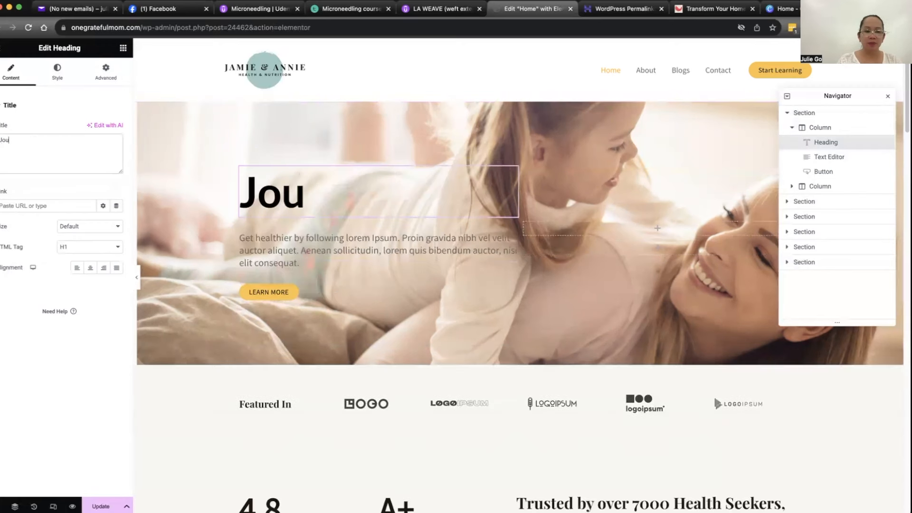
pyautogui.write('rney with ')
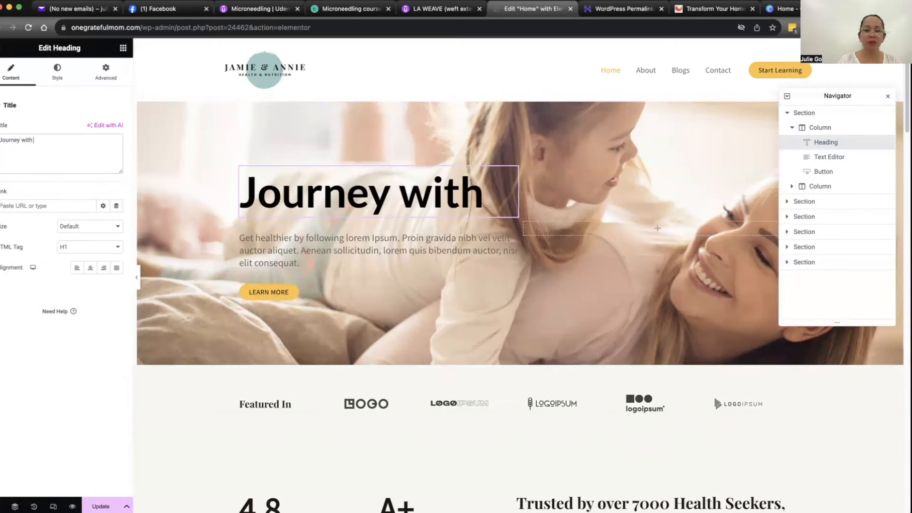
pyautogui.write('me in the li')
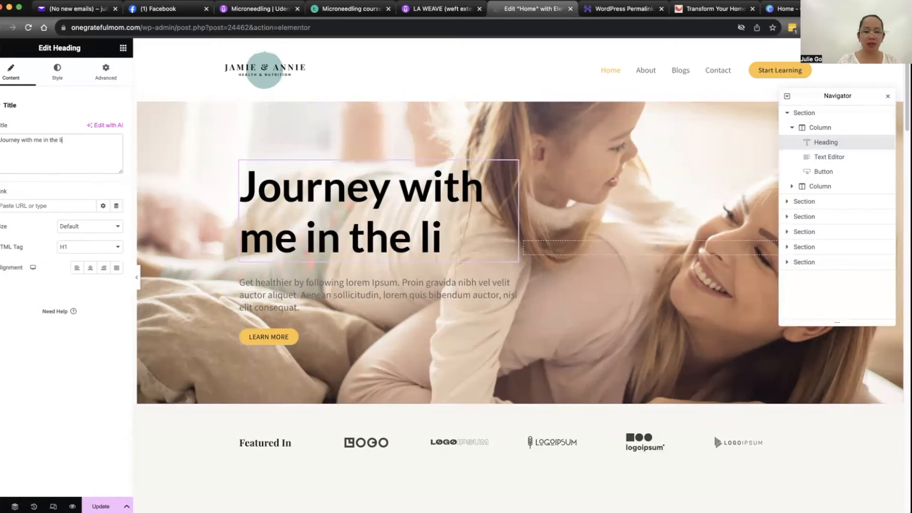
pyautogui.write('fe of Gratitude')
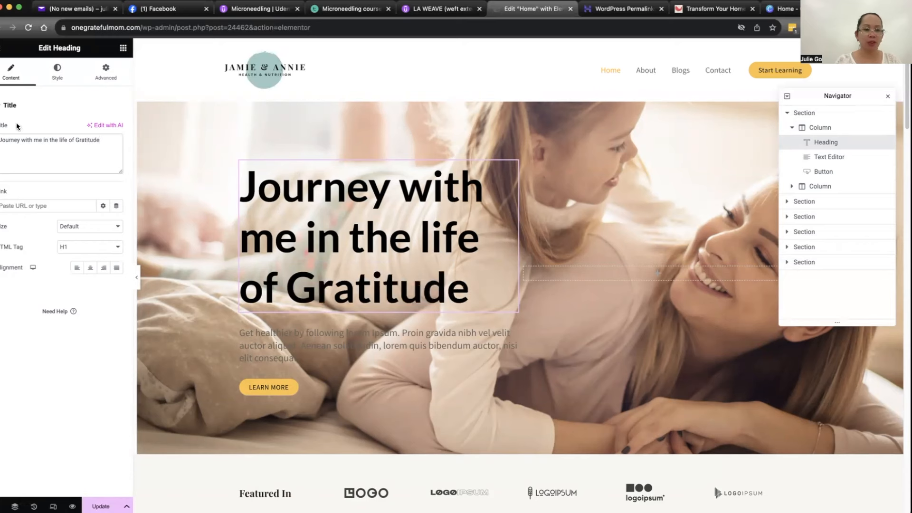
# Step: Change the hero heading's text color to a dark red
pyautogui.click(57, 73)
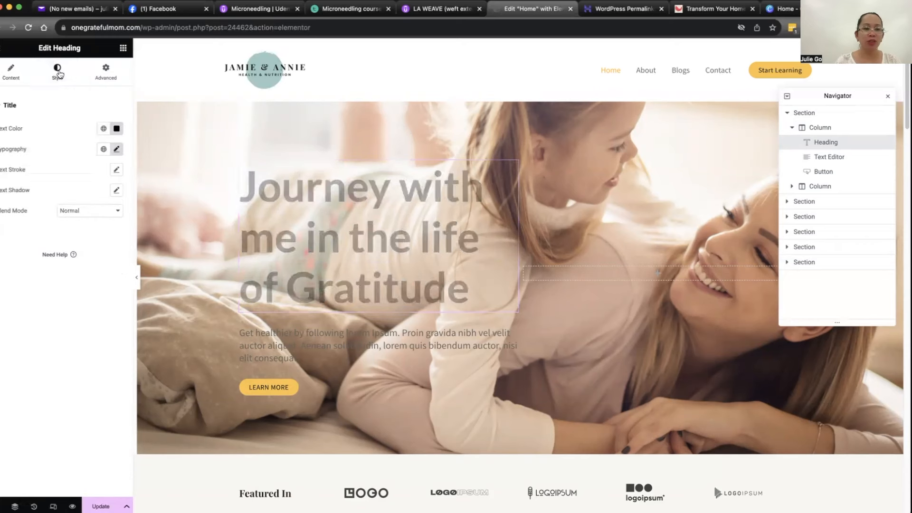
pyautogui.click(113, 134)
pyautogui.click(98, 201)
pyautogui.moveTo(97, 201); pyautogui.dragTo(167, 187)
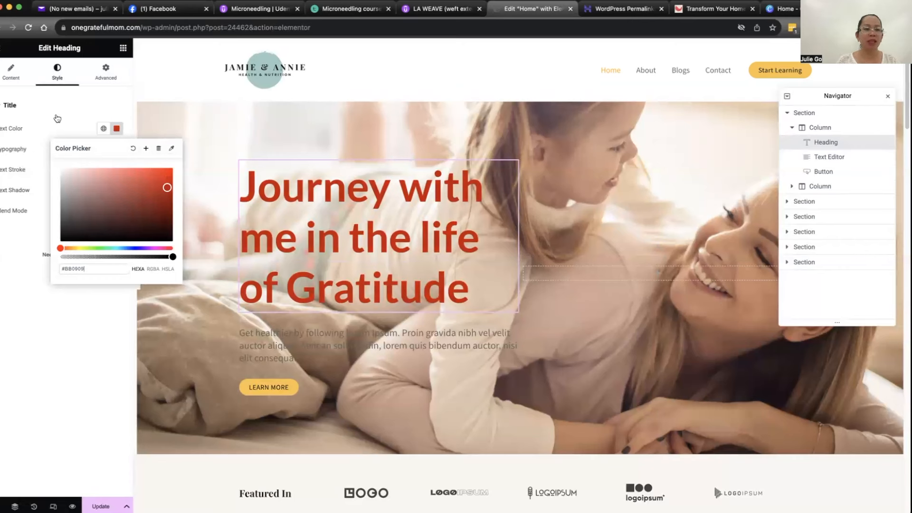
pyautogui.click(20, 151)
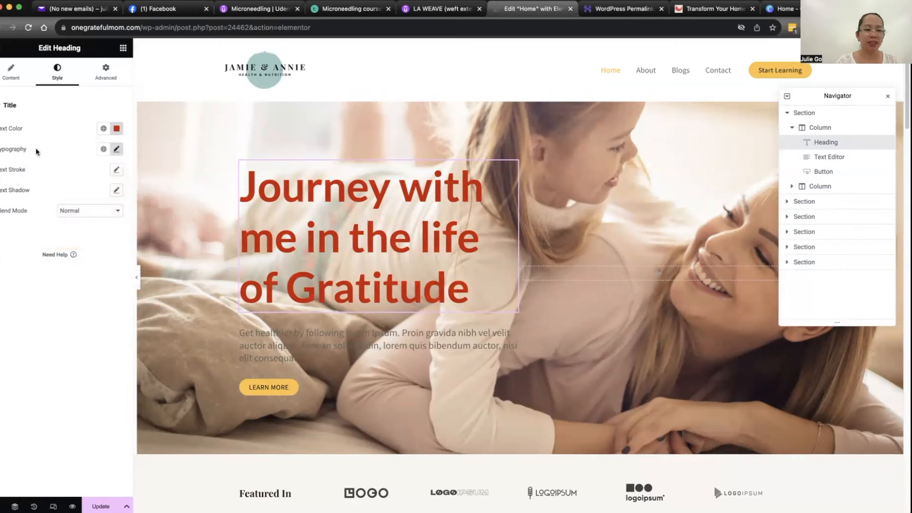
# Step: Set the hero heading's typography to the Lemonada font family at 64 px
pyautogui.click(116, 150)
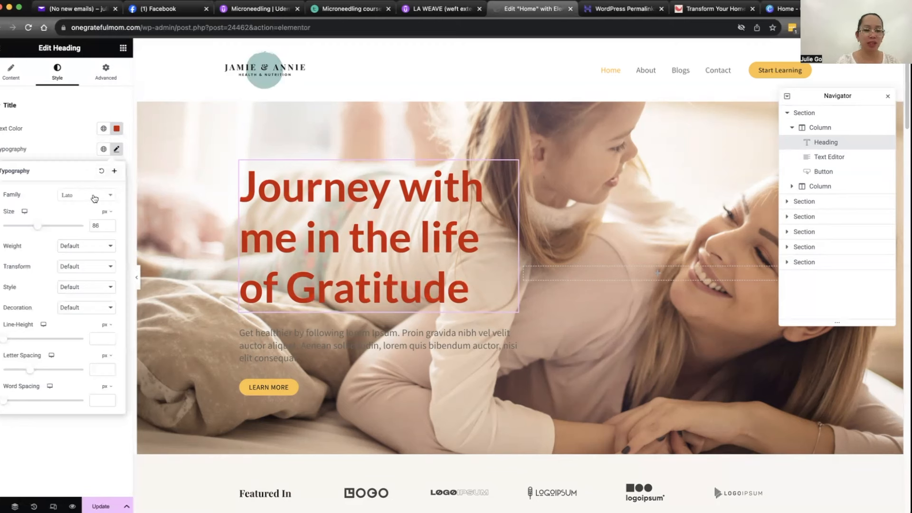
pyautogui.click(110, 198)
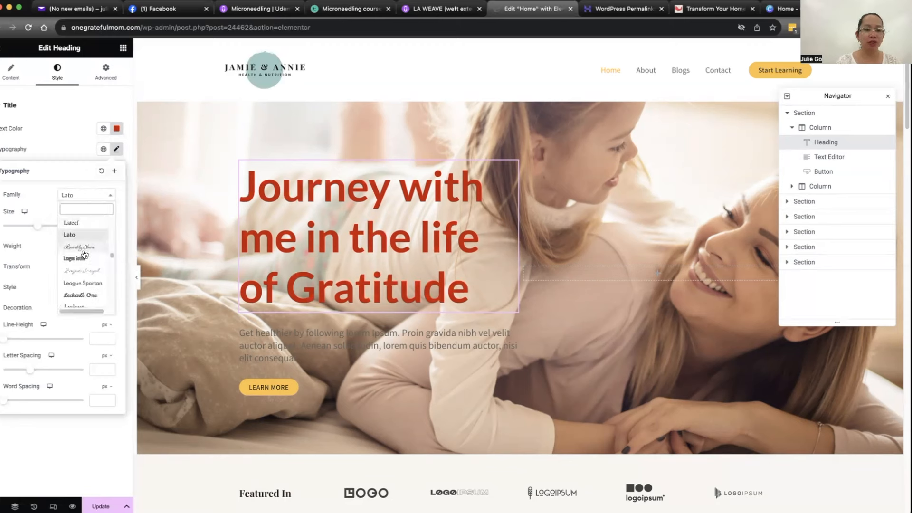
pyautogui.scroll(-3, 83, 262)
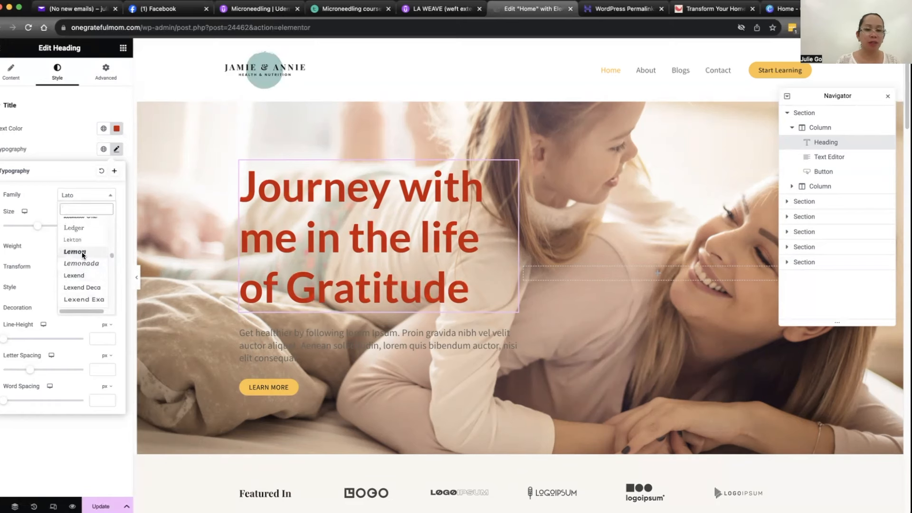
pyautogui.click(81, 252)
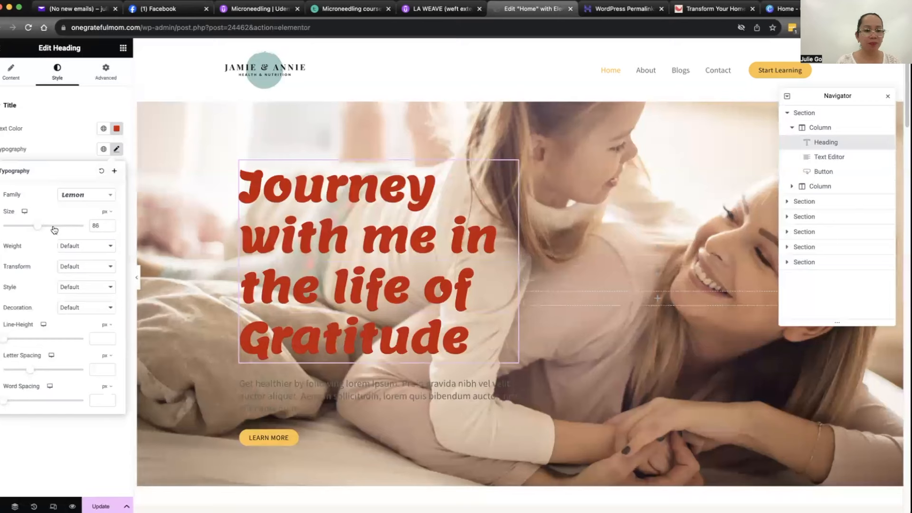
pyautogui.moveTo(41, 227); pyautogui.dragTo(32, 228)
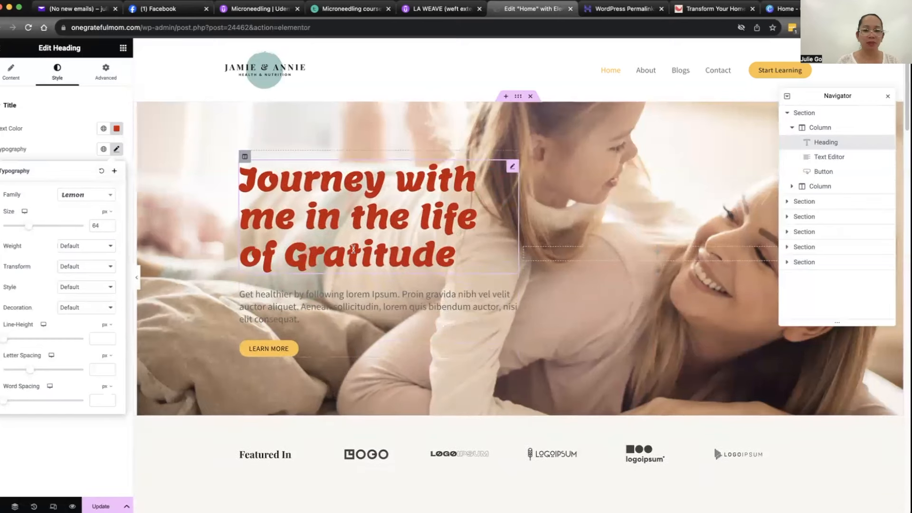
pyautogui.click(82, 201)
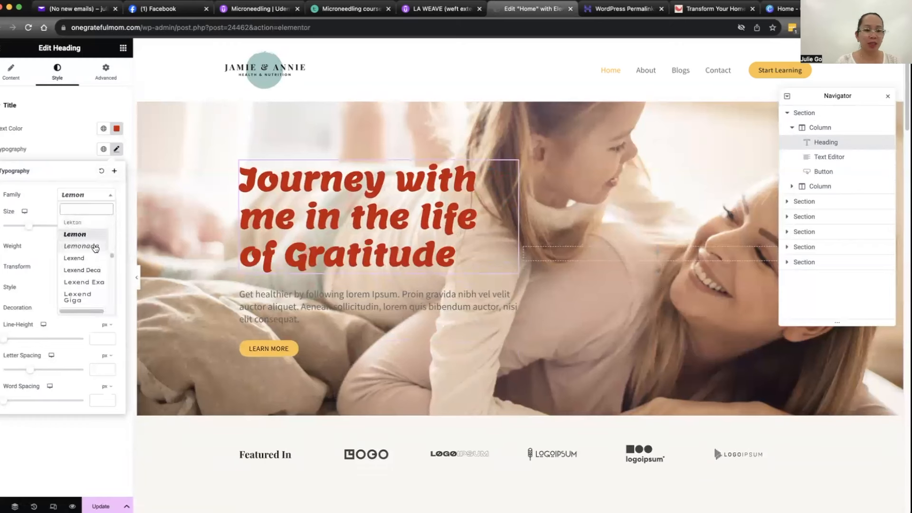
pyautogui.click(92, 241)
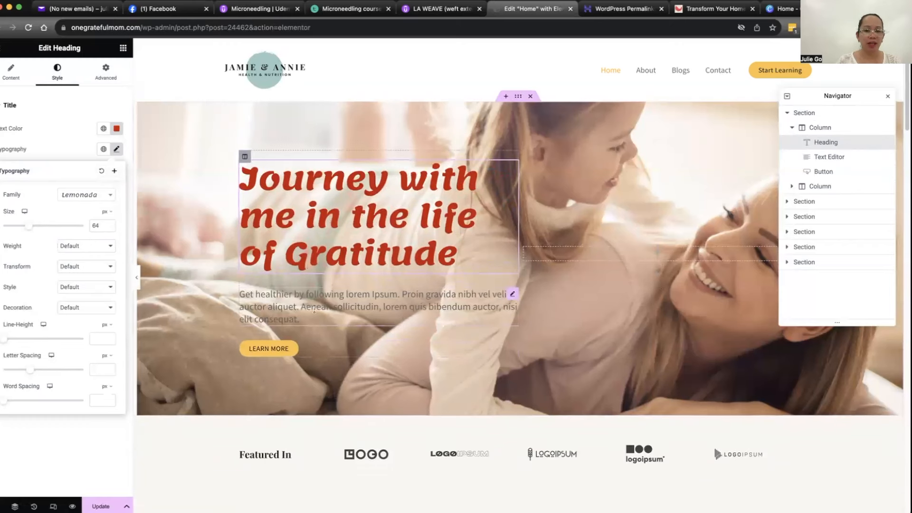
# Step: Try Center and Justified alignment on the hero paragraph below the heading, and set it to Right
pyautogui.click(245, 309)
pyautogui.moveTo(59, 273); pyautogui.dragTo(5, 196)
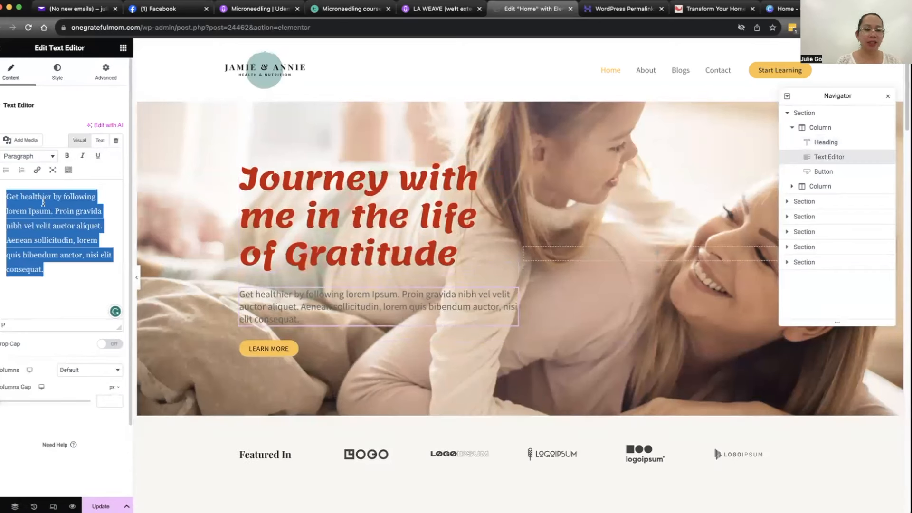
pyautogui.click(59, 78)
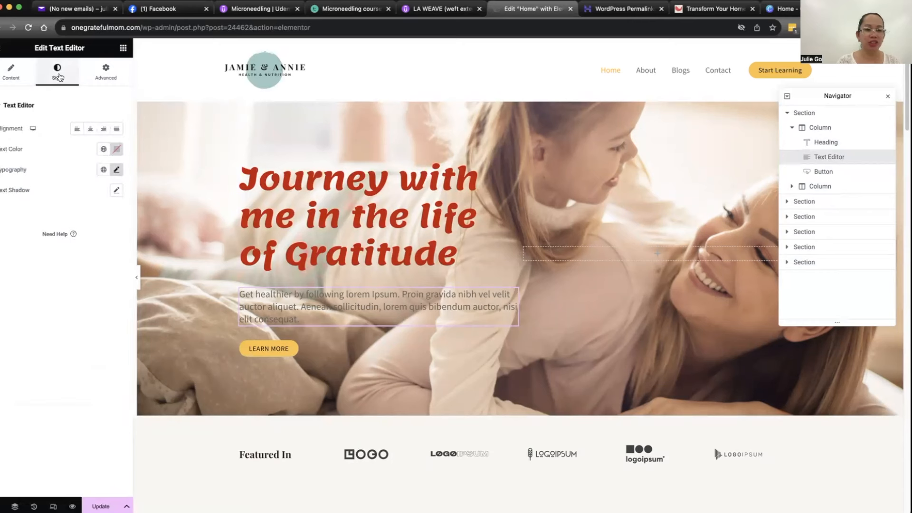
pyautogui.click(91, 133)
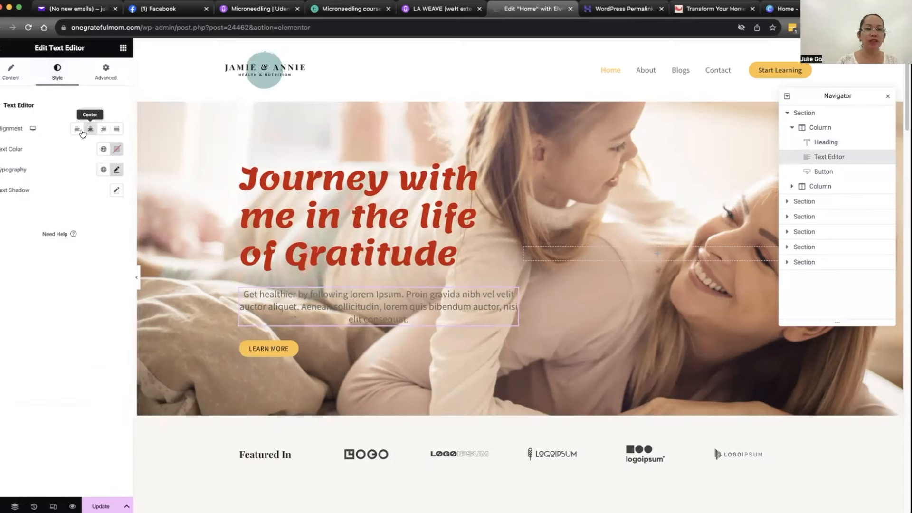
pyautogui.click(119, 131)
pyautogui.click(104, 129)
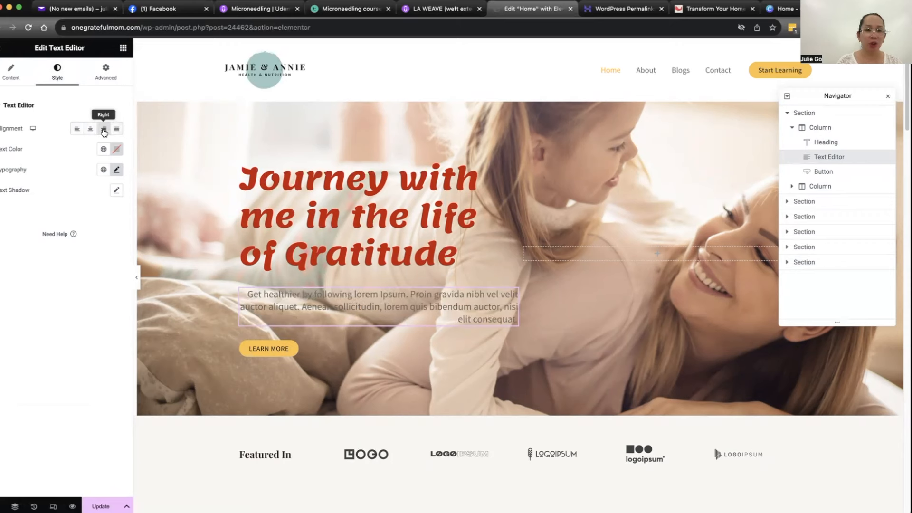
# Step: Align the hero paragraph to the left and set its text color to black (#000000)
pyautogui.click(80, 132)
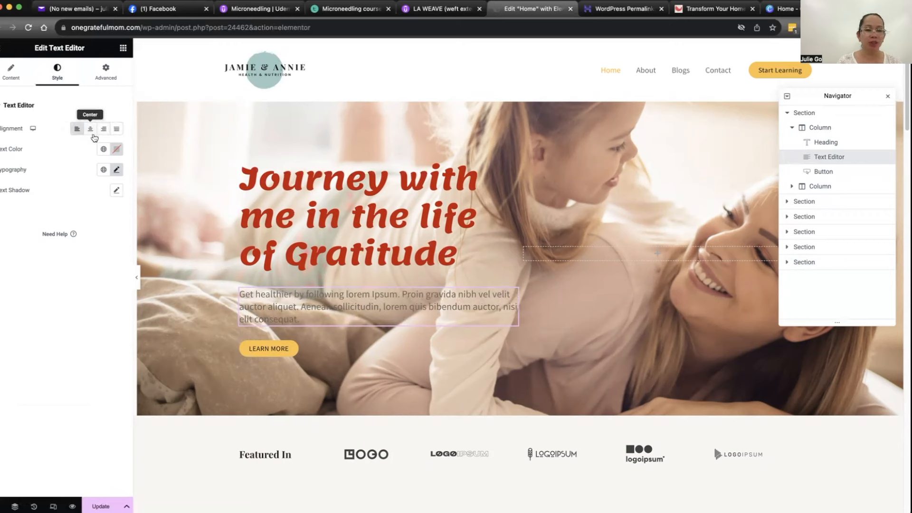
pyautogui.click(115, 153)
pyautogui.moveTo(119, 260); pyautogui.dragTo(166, 269)
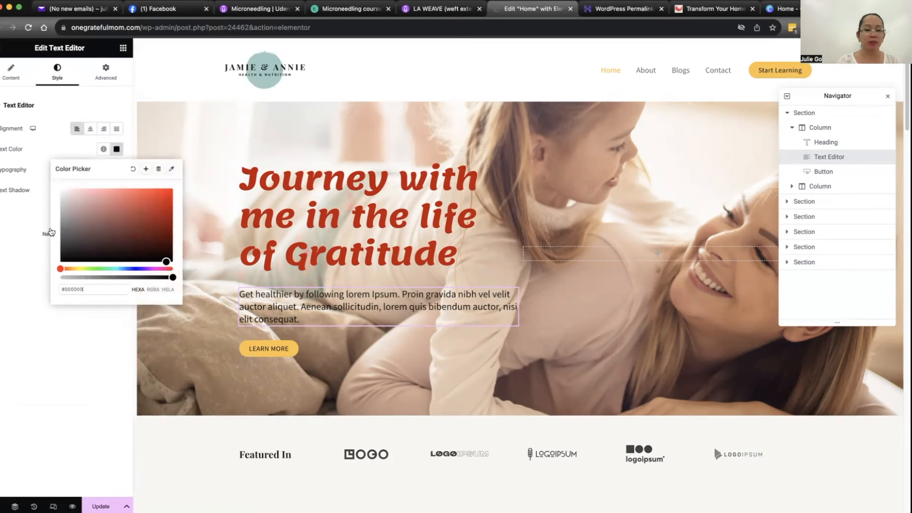
pyautogui.click(19, 221)
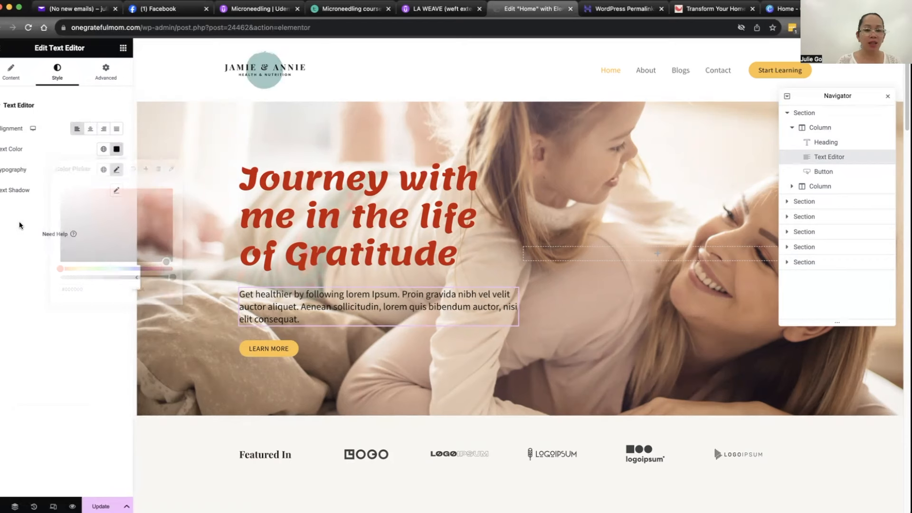
# Step: Give the hero's Learn More button a white background and a border radius of 0 px on all corners
pyautogui.click(252, 350)
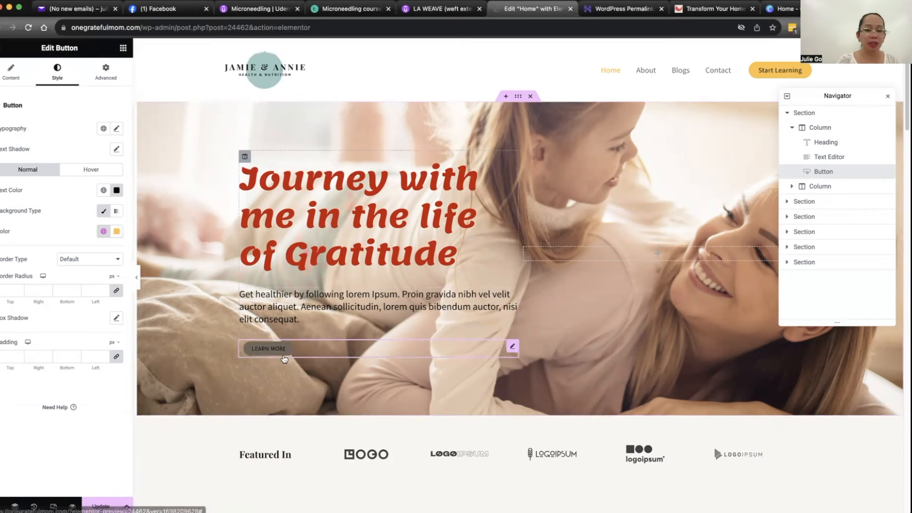
pyautogui.click(116, 231)
pyautogui.moveTo(116, 301)
pyautogui.mouseDown()
pyautogui.moveTo(143, 326)
pyautogui.moveTo(156, 321)
pyautogui.moveTo(154, 284)
pyautogui.moveTo(41, 259)
pyautogui.mouseUp()
pyautogui.click(41, 259)
pyautogui.click(117, 292)
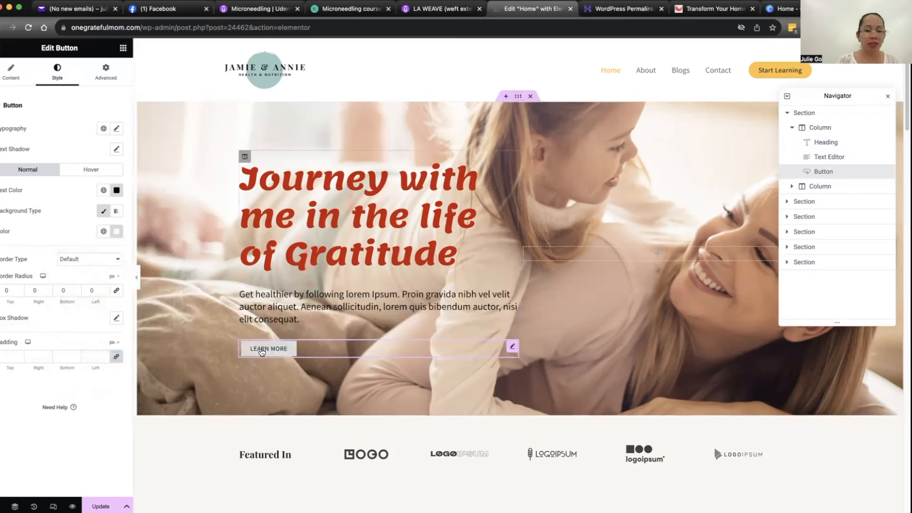
# Step: Set the Learn More button's hover animation to Grow
pyautogui.click(92, 171)
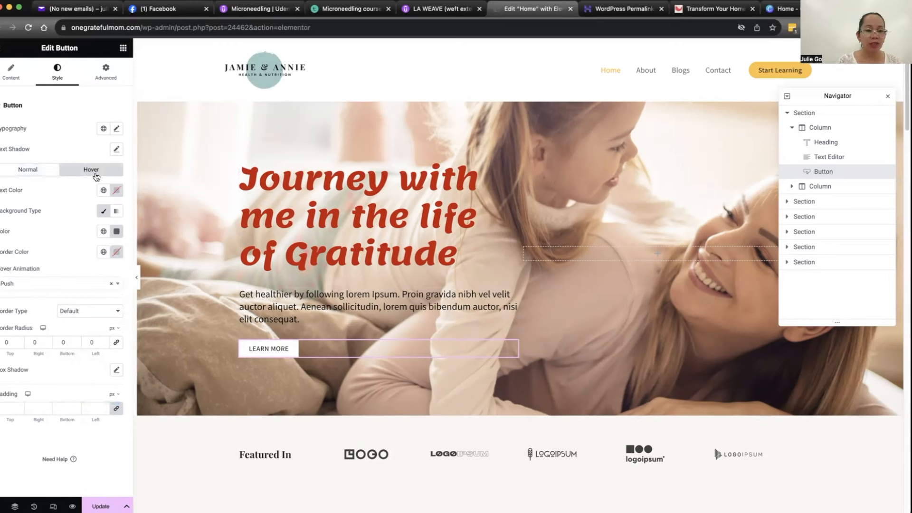
pyautogui.click(105, 285)
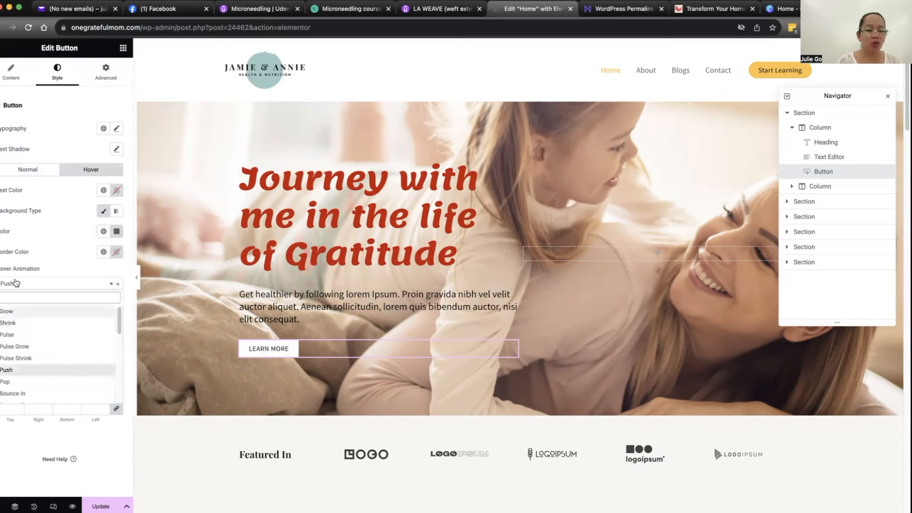
pyautogui.click(7, 312)
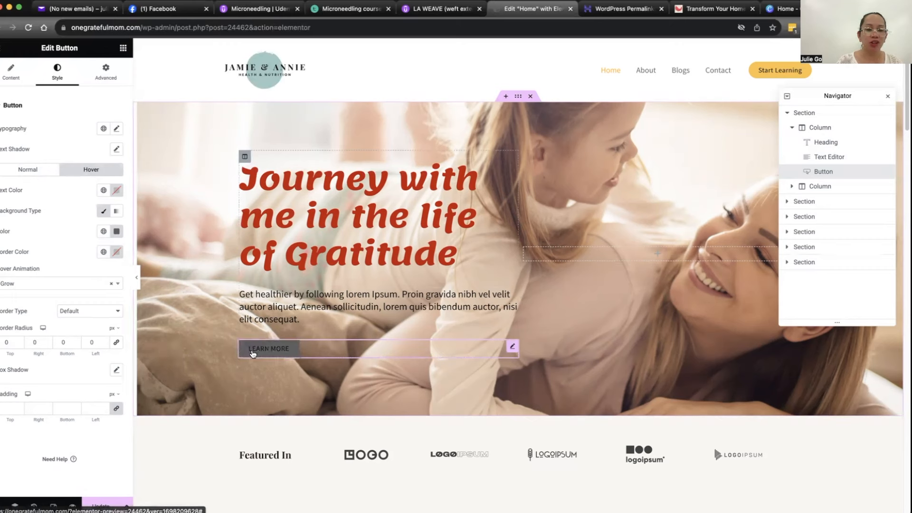
# Step: Change the Learn More button's hover background color to a golden yellow
pyautogui.click(116, 235)
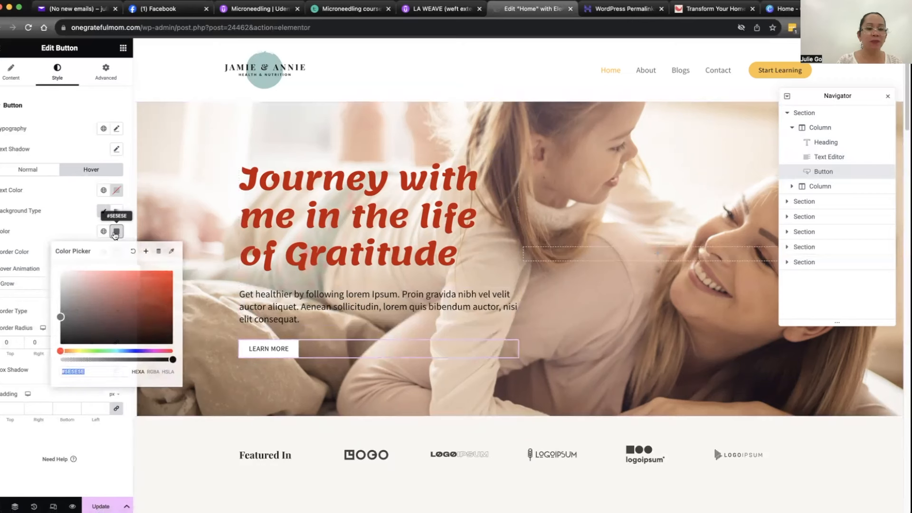
pyautogui.click(124, 292)
pyautogui.moveTo(124, 292)
pyautogui.mouseDown()
pyautogui.moveTo(138, 276)
pyautogui.moveTo(159, 298)
pyautogui.moveTo(60, 334)
pyautogui.moveTo(173, 280)
pyautogui.moveTo(170, 271)
pyautogui.mouseUp()
pyautogui.click(74, 351)
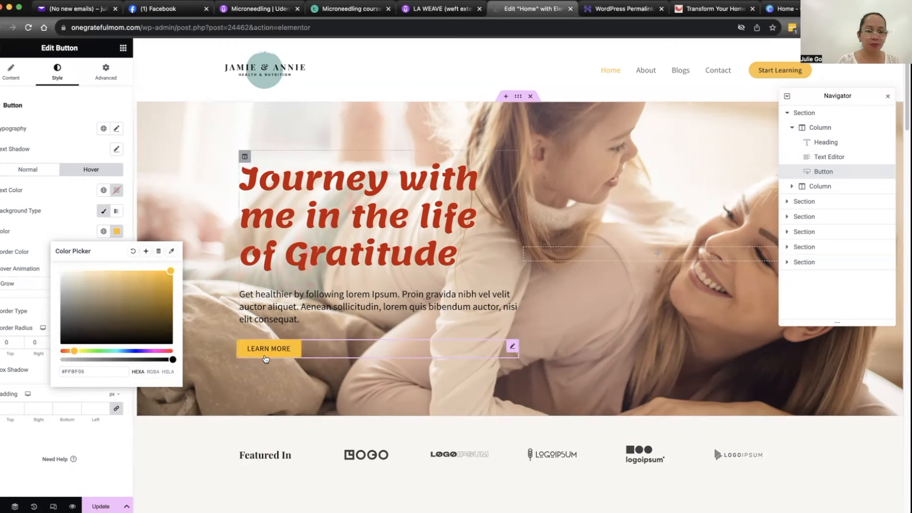
pyautogui.click(69, 218)
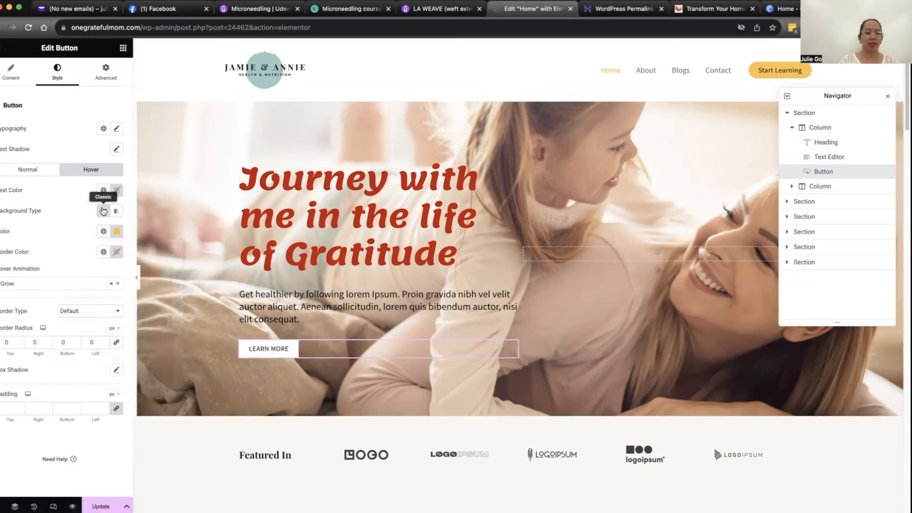
# Step: Set the Learn More button's typography size to 15 px
pyautogui.click(117, 129)
pyautogui.moveTo(7, 209)
pyautogui.mouseDown()
pyautogui.moveTo(28, 209)
pyautogui.moveTo(12, 208)
pyautogui.mouseUp()
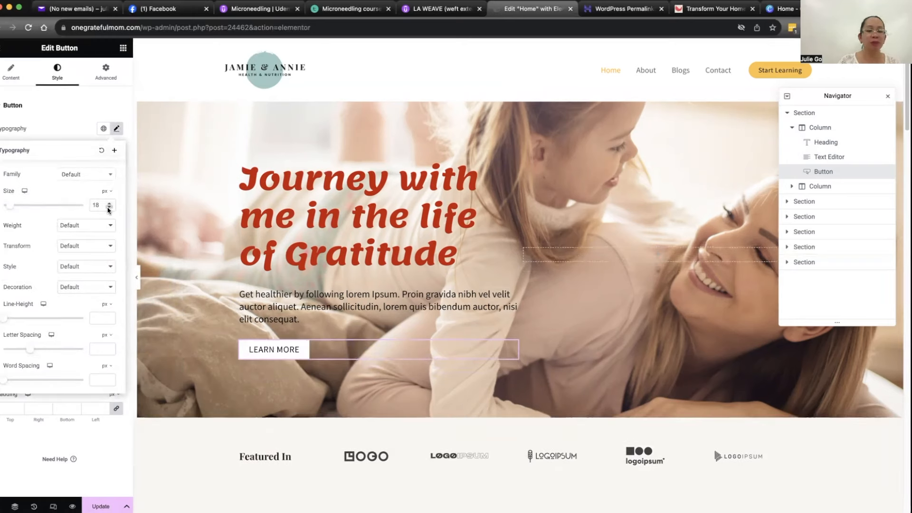
pyautogui.click(109, 208)
pyautogui.click(109, 207)
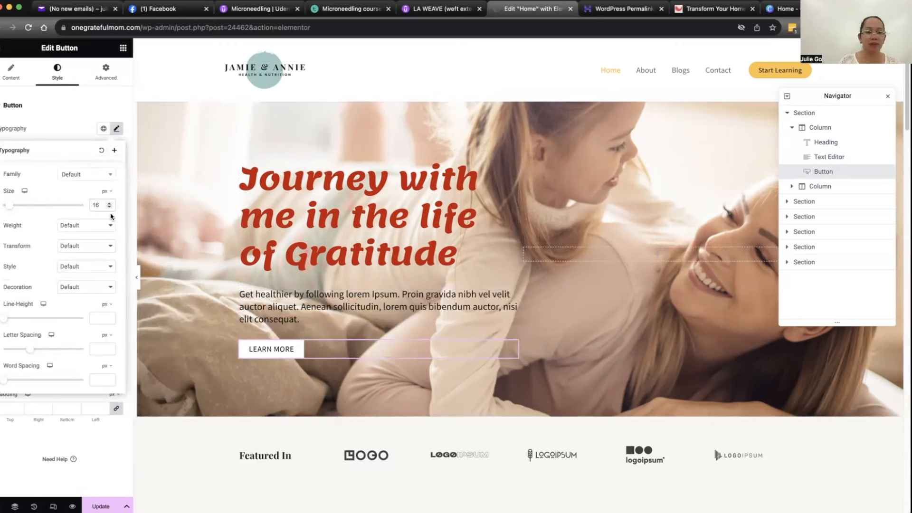
pyautogui.click(110, 208)
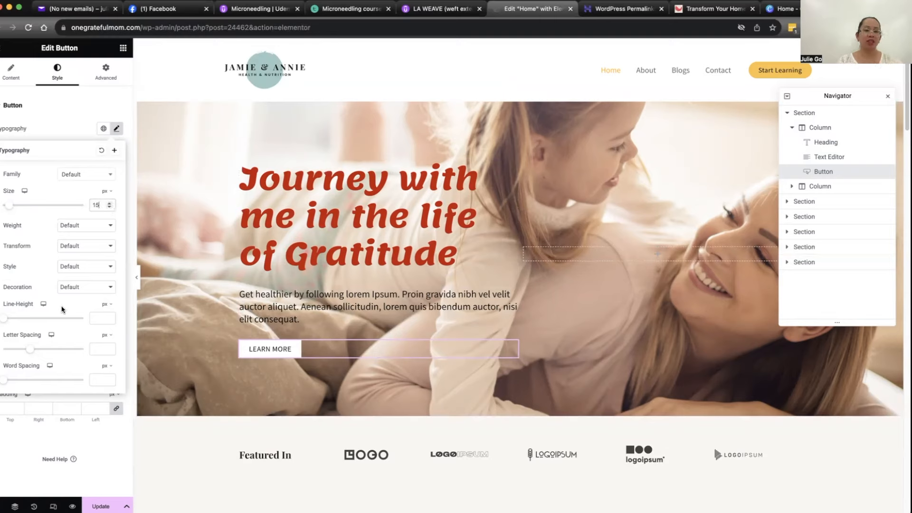
pyautogui.click(58, 116)
# Step: Delete the Featured In logo section and the ratings and testimonial section below the hero
pyautogui.scroll(-1, 281, 272)
pyautogui.scroll(-3, 280, 272)
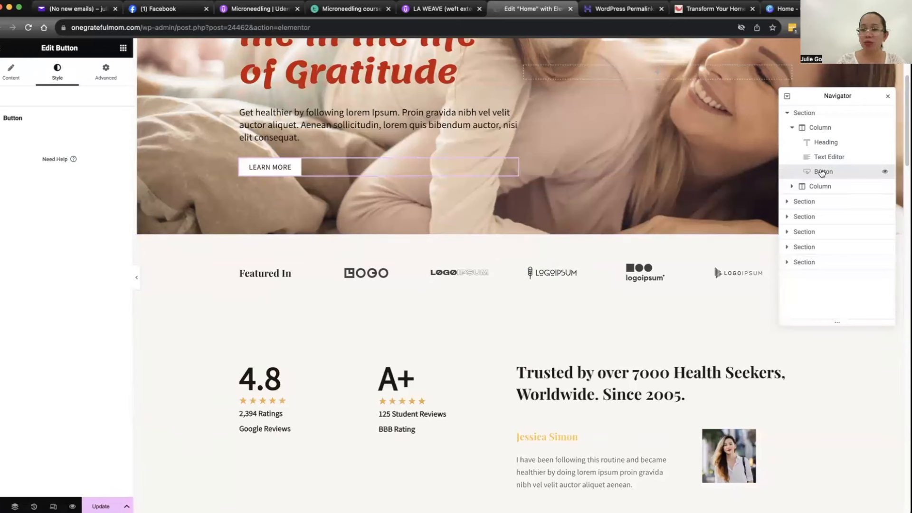
pyautogui.click(808, 202)
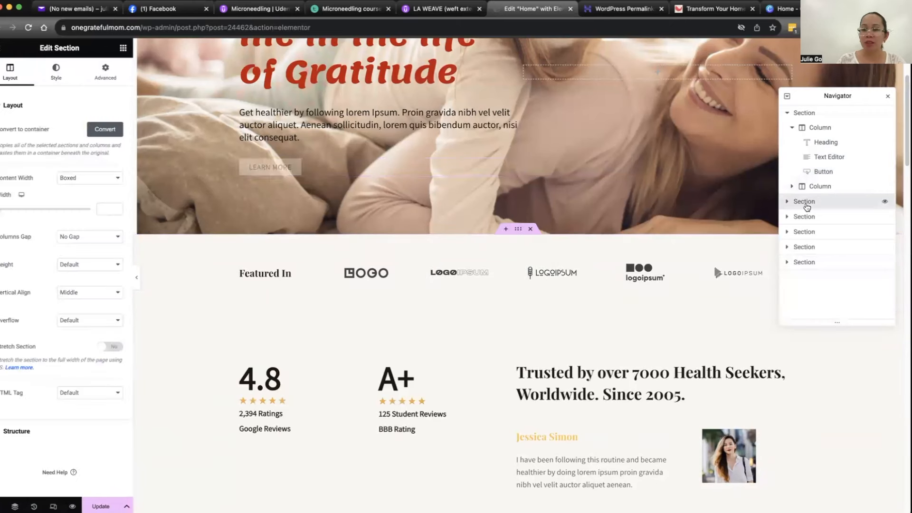
pyautogui.click(886, 203)
pyautogui.click(886, 203)
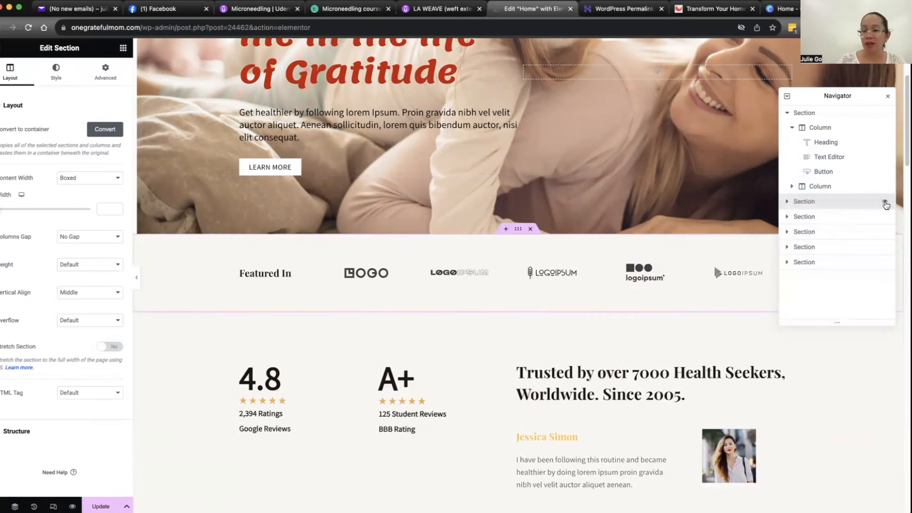
pyautogui.click(530, 229)
pyautogui.scroll(-2, 343, 281)
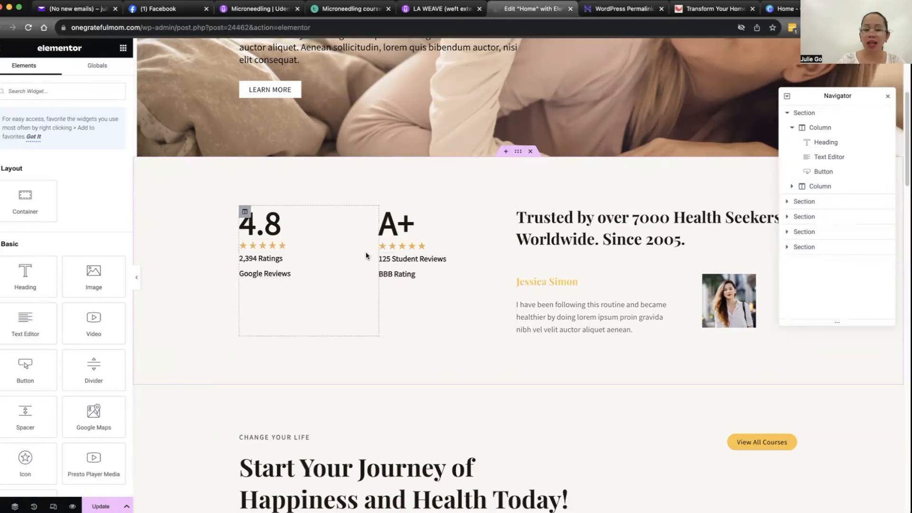
pyautogui.click(530, 151)
pyautogui.scroll(-2, 451, 214)
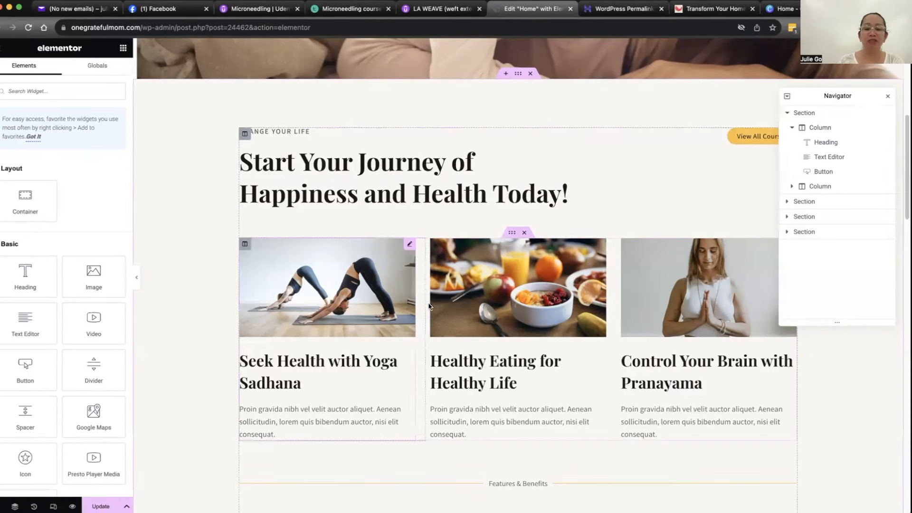
# Step: Inspect the Change Your Life section's yoga column and the two headings above the course cards
pyautogui.scroll(-3, 712, 220)
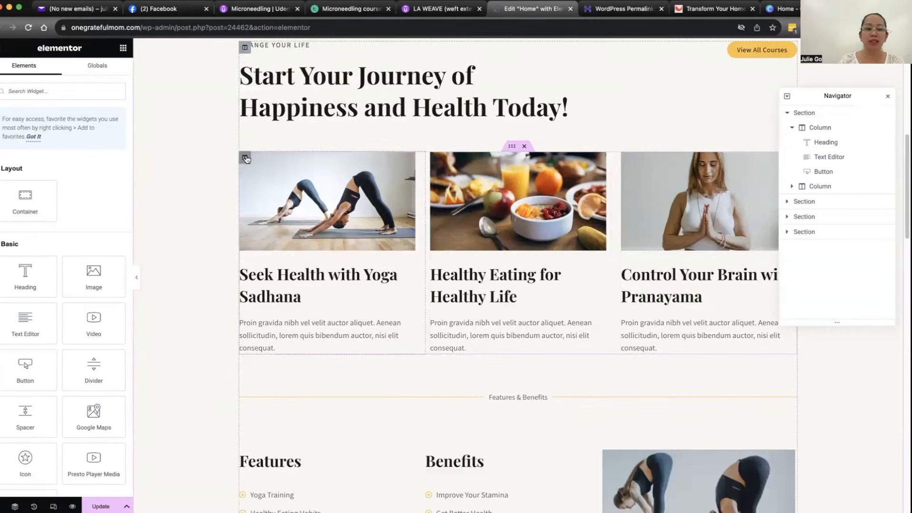
pyautogui.click(246, 159)
pyautogui.scroll(2, 371, 135)
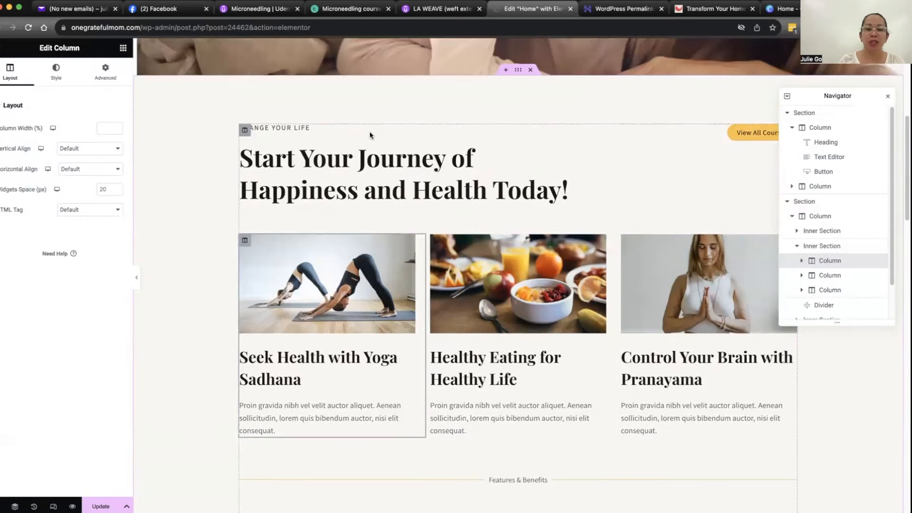
pyautogui.click(275, 173)
pyautogui.click(244, 129)
pyautogui.click(291, 126)
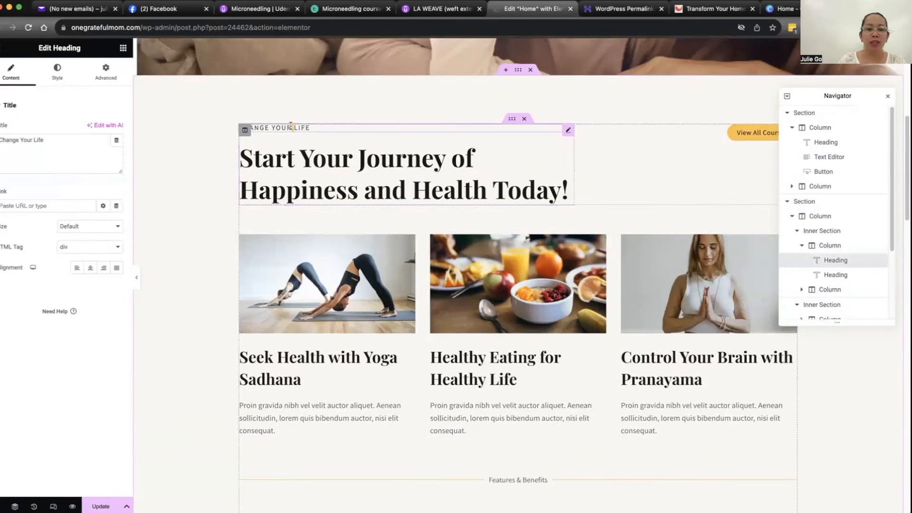
pyautogui.click(301, 162)
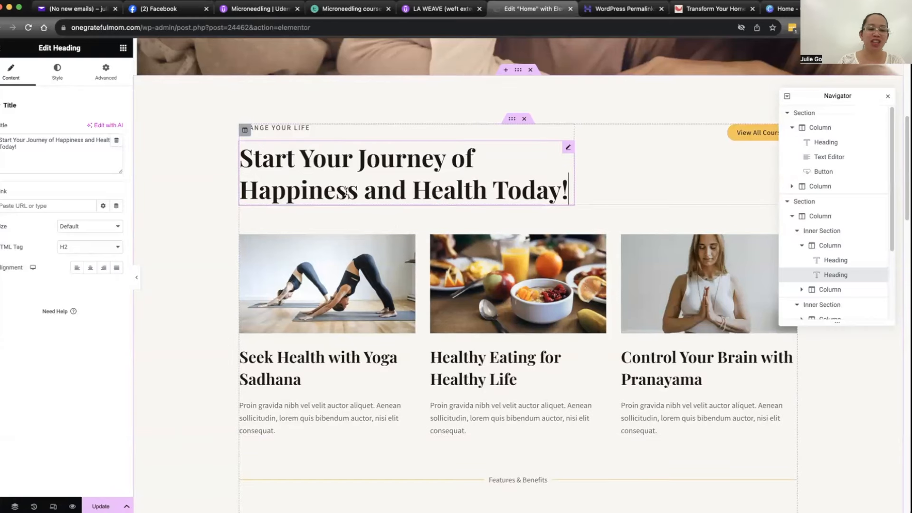
# Step: Review the remaining Home page sections, from the course cards through Features, Benefits and The Trainers to the newsletter signup
pyautogui.scroll(-2, 405, 227)
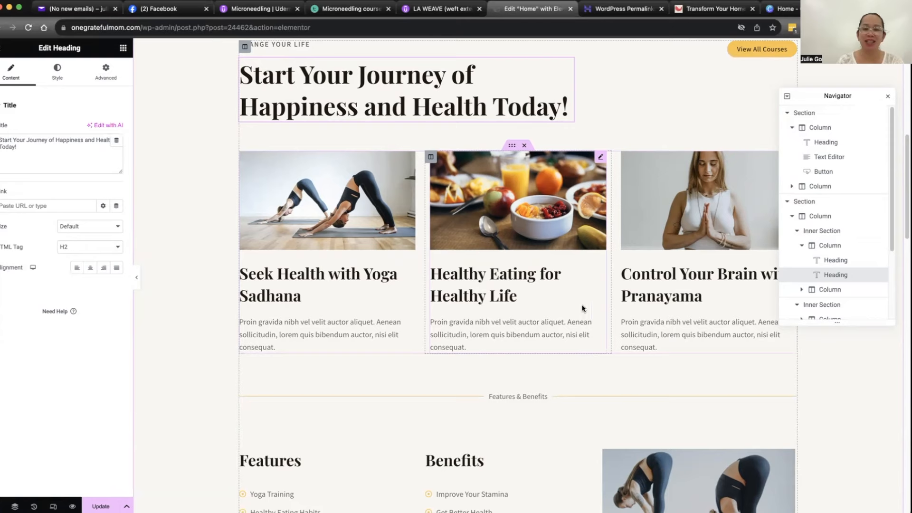
pyautogui.scroll(-5, 457, 193)
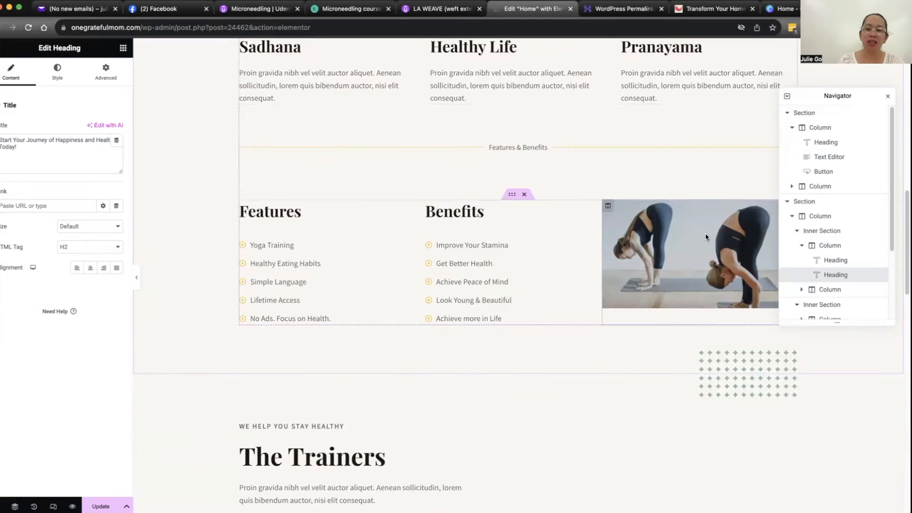
pyautogui.scroll(-2, 543, 236)
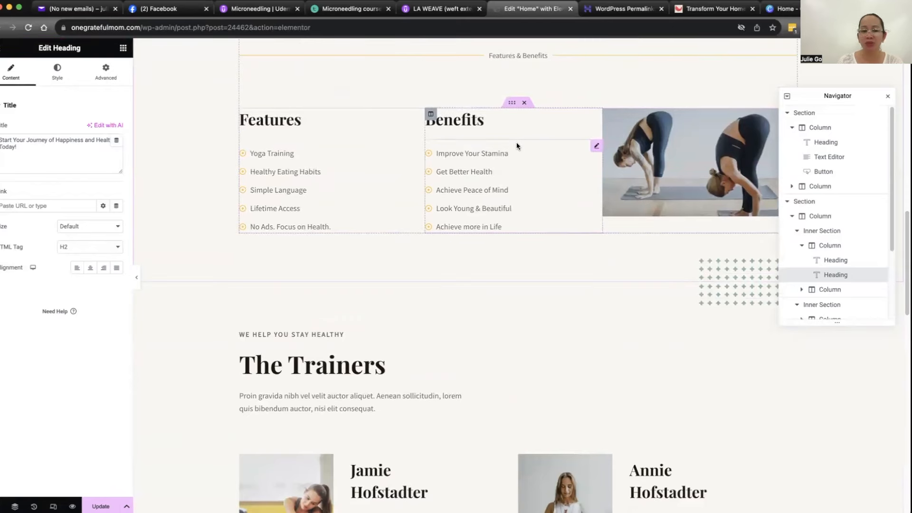
pyautogui.scroll(-4, 450, 186)
pyautogui.scroll(7, 450, 186)
pyautogui.scroll(5, 340, 275)
pyautogui.scroll(4, 345, 212)
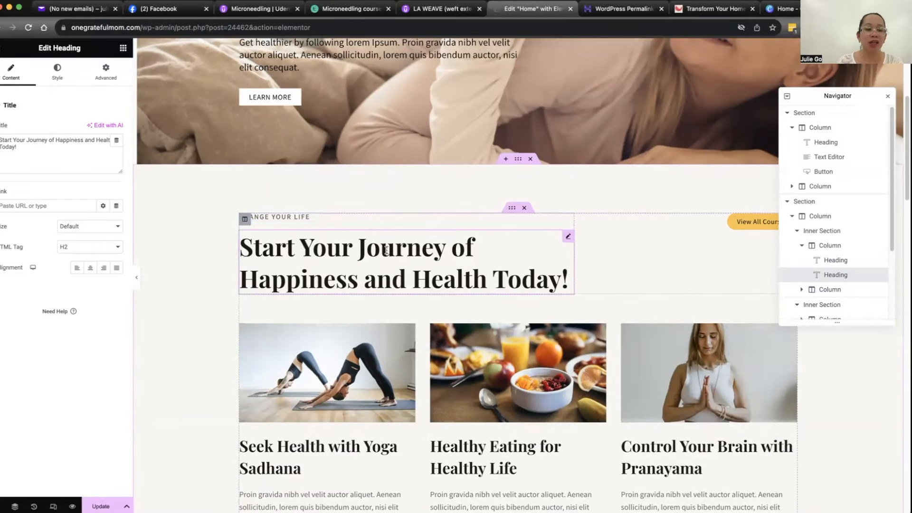
pyautogui.scroll(-5, 441, 253)
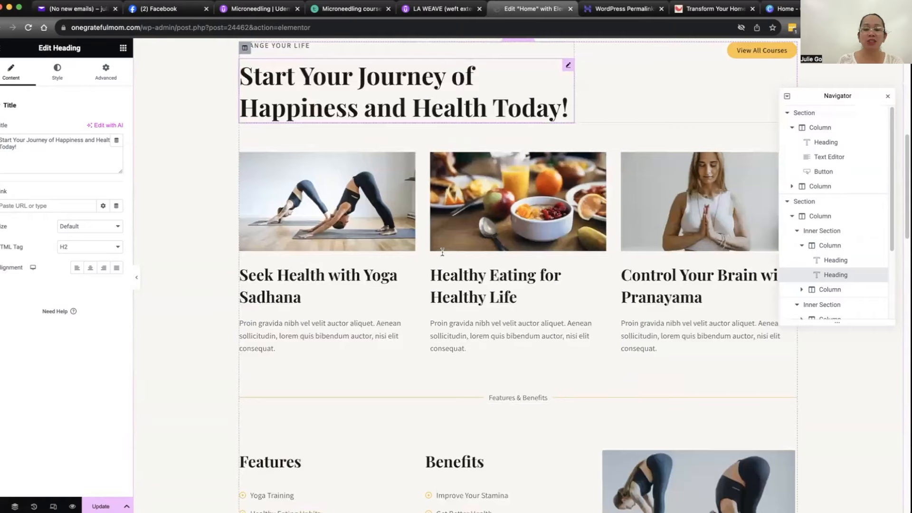
pyautogui.scroll(3, 380, 143)
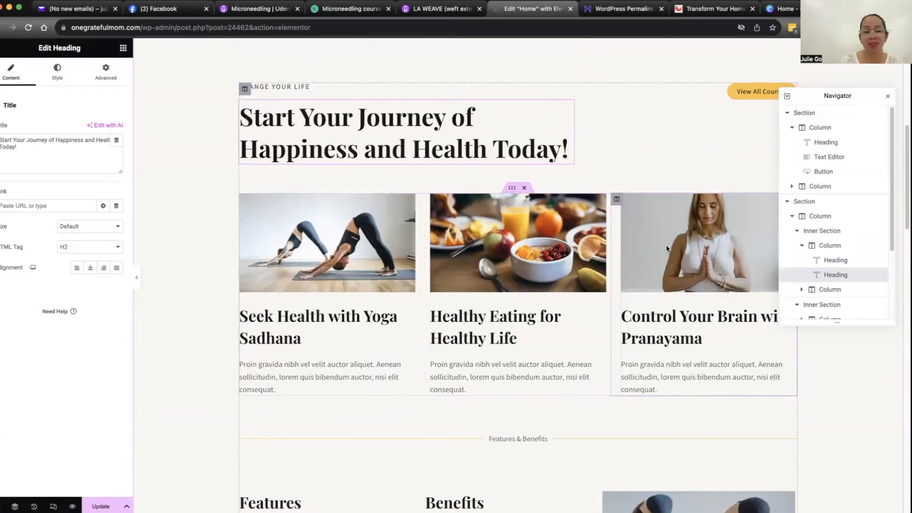
pyautogui.scroll(-9, 455, 236)
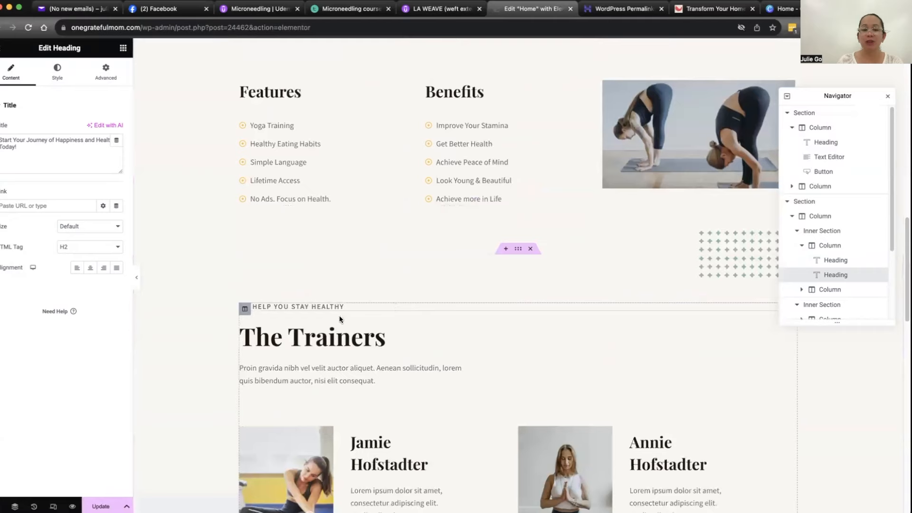
pyautogui.scroll(-4, 340, 319)
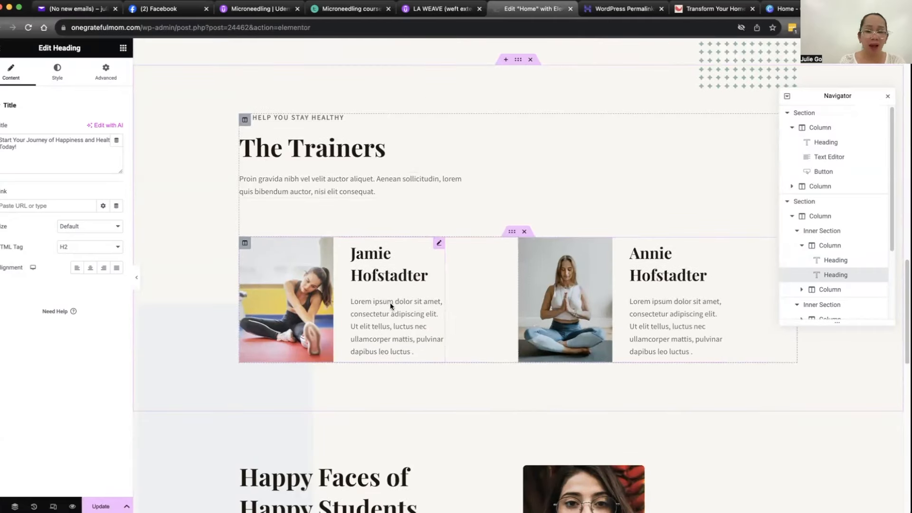
pyautogui.scroll(-12, 450, 270)
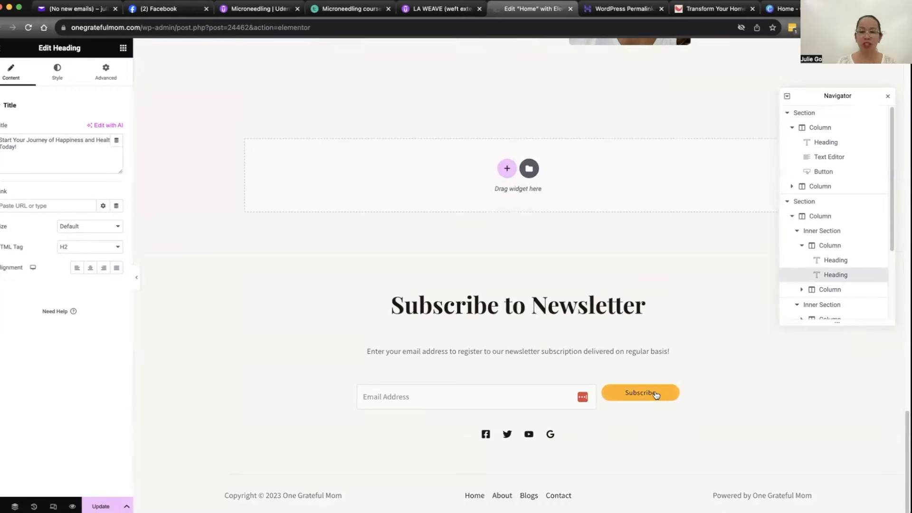
pyautogui.click(513, 307)
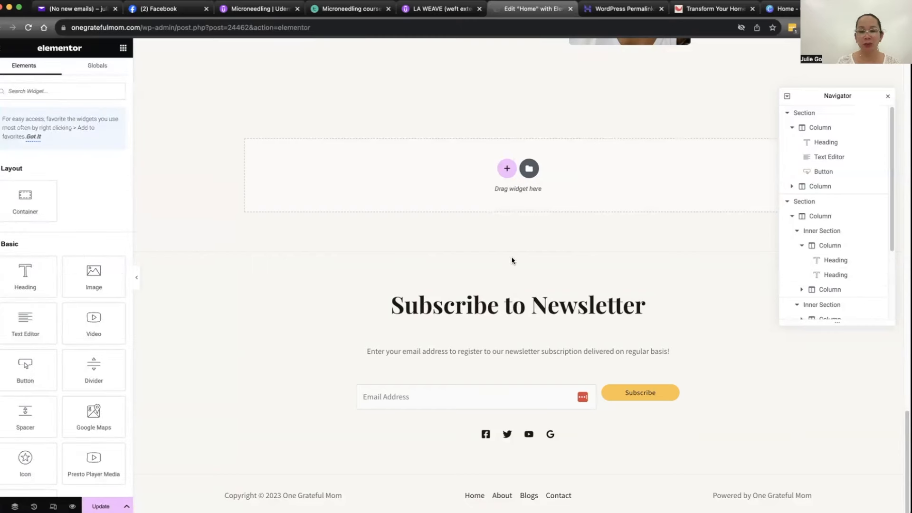
# Step: Save the Home page changes and view the page on the live site
pyautogui.scroll(2, 481, 302)
pyautogui.scroll(20, 480, 267)
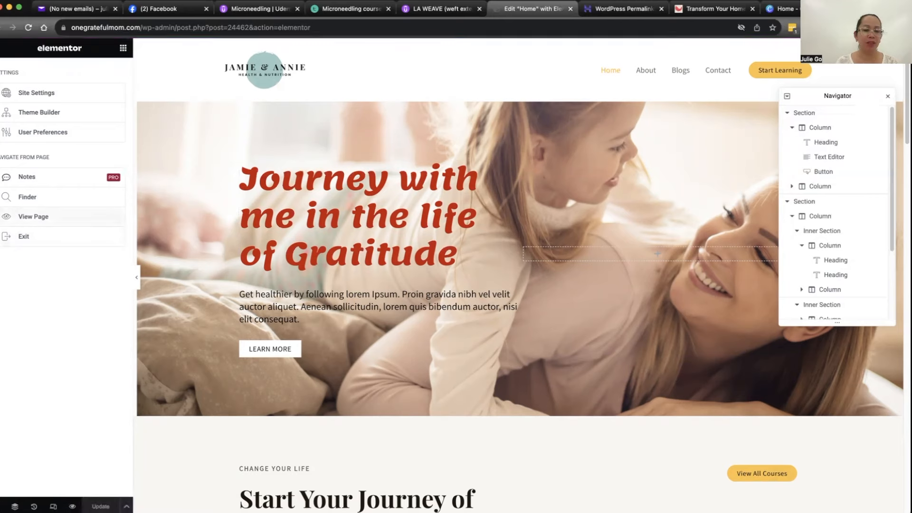
pyautogui.click(45, 217)
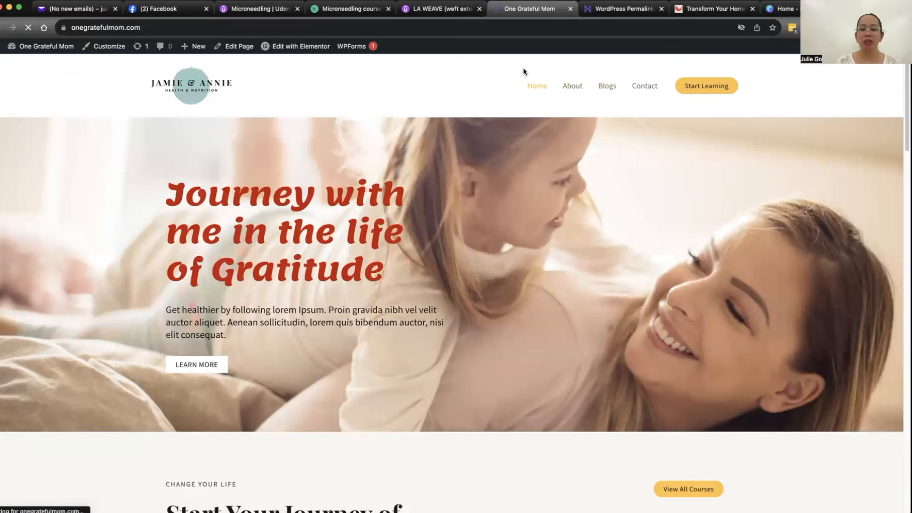
# Step: Check the About, Blogs, Contact and Home pages on the live site, ending on the About page
pyautogui.click(578, 90)
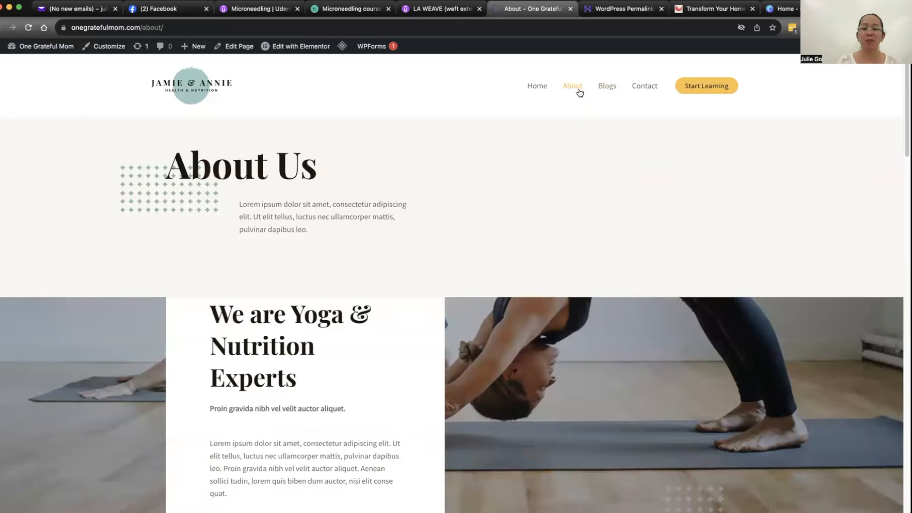
pyautogui.click(600, 91)
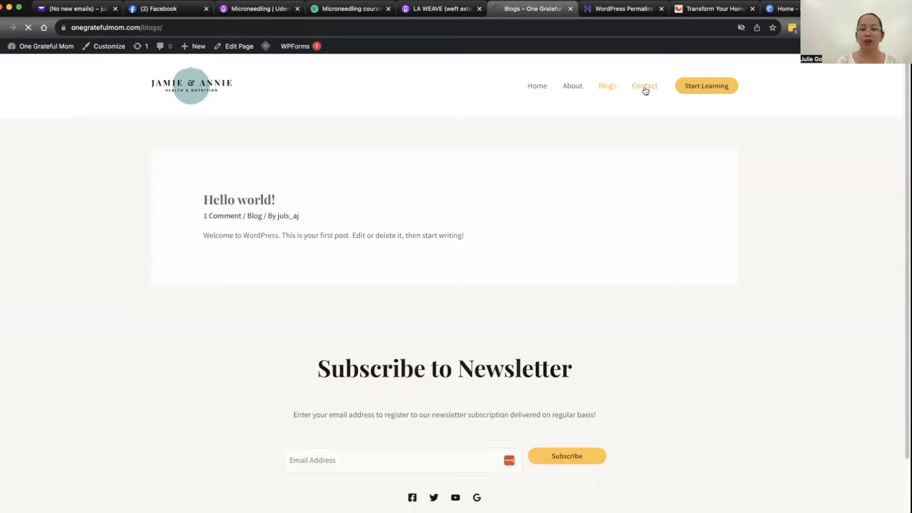
pyautogui.click(645, 90)
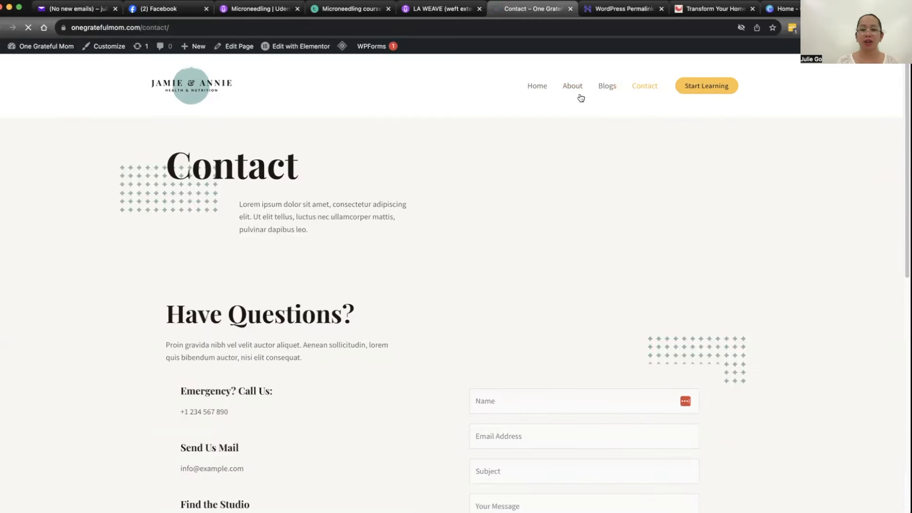
pyautogui.click(537, 87)
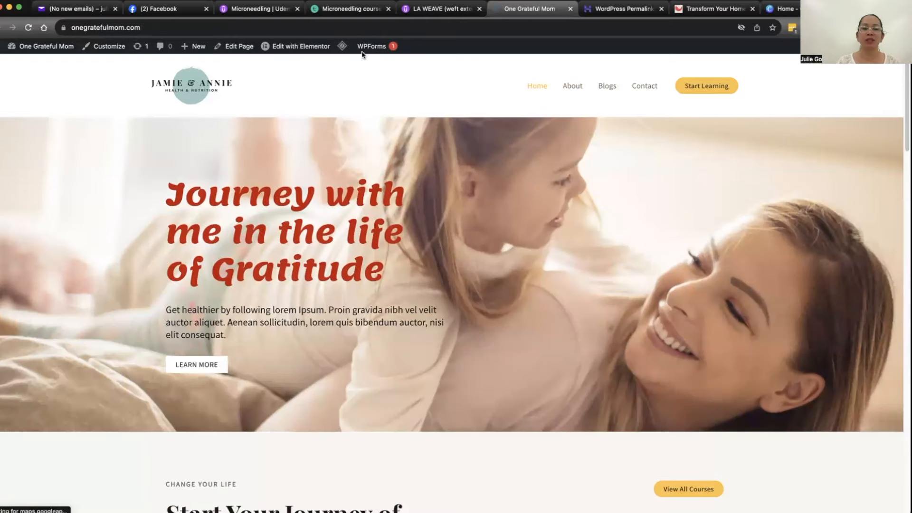
pyautogui.click(568, 89)
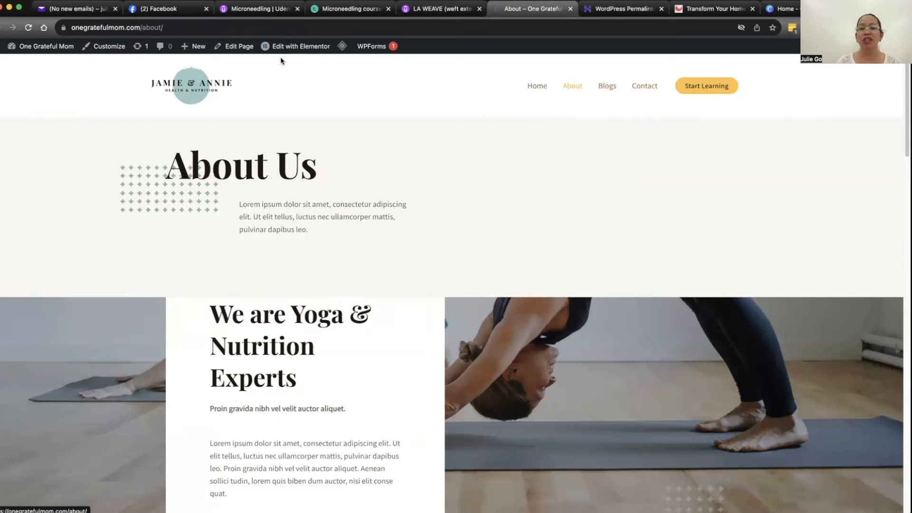
pyautogui.moveTo(296, 48)
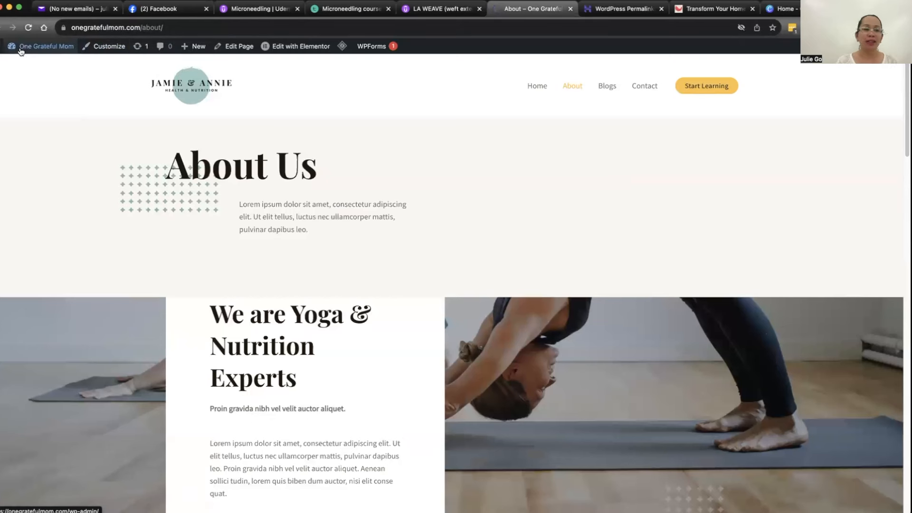
# Step: Create a new blog post from the site's admin dashboard and title it "How to be a grateful mom?"
pyautogui.moveTo(21, 50)
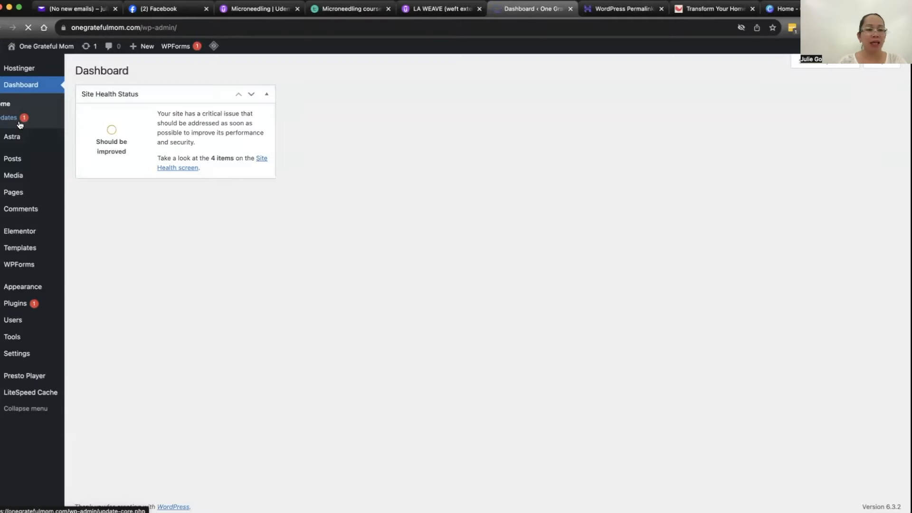
pyautogui.moveTo(8, 167)
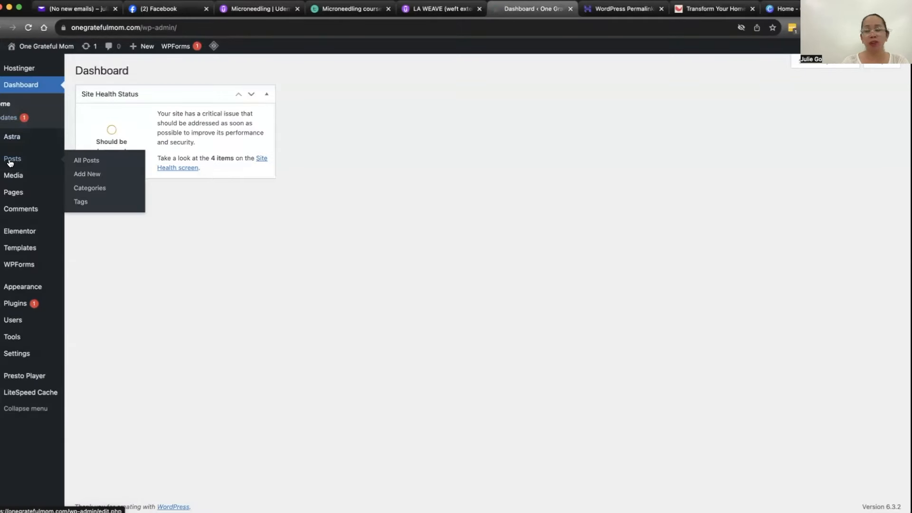
pyautogui.click(86, 162)
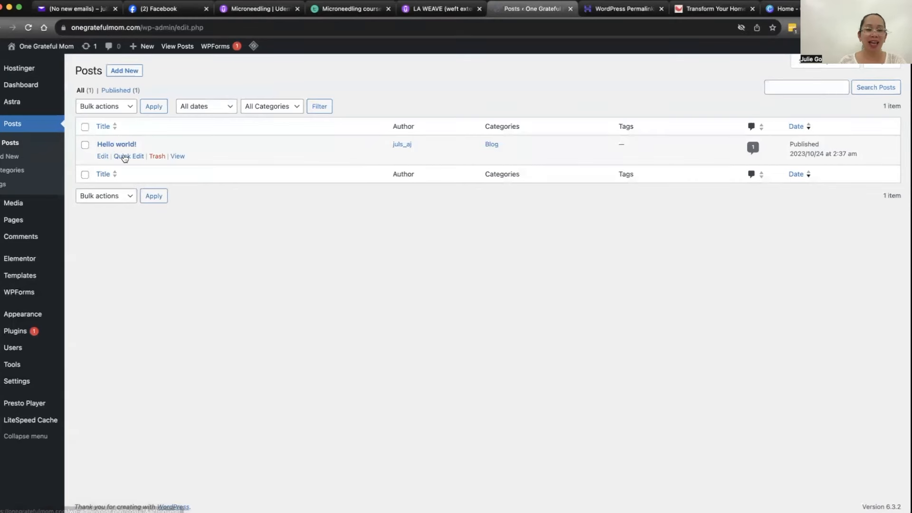
pyautogui.click(125, 71)
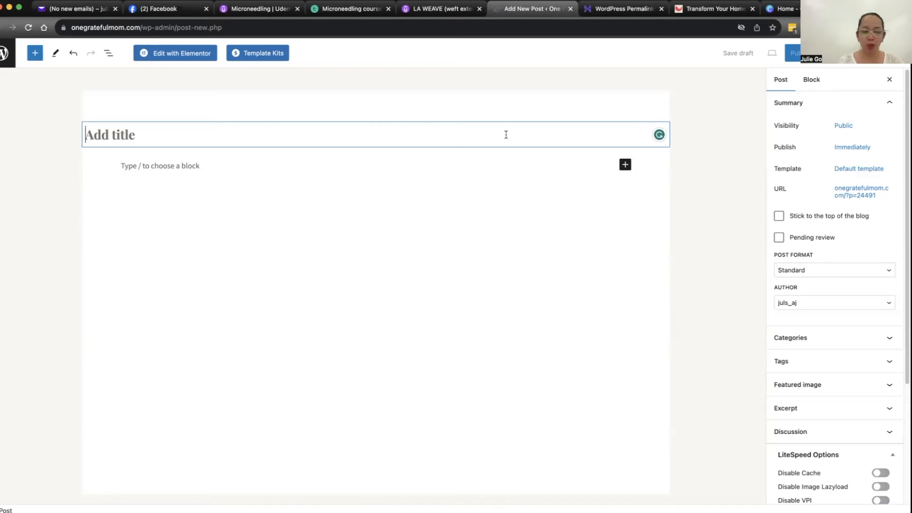
pyautogui.write('How to be a ')
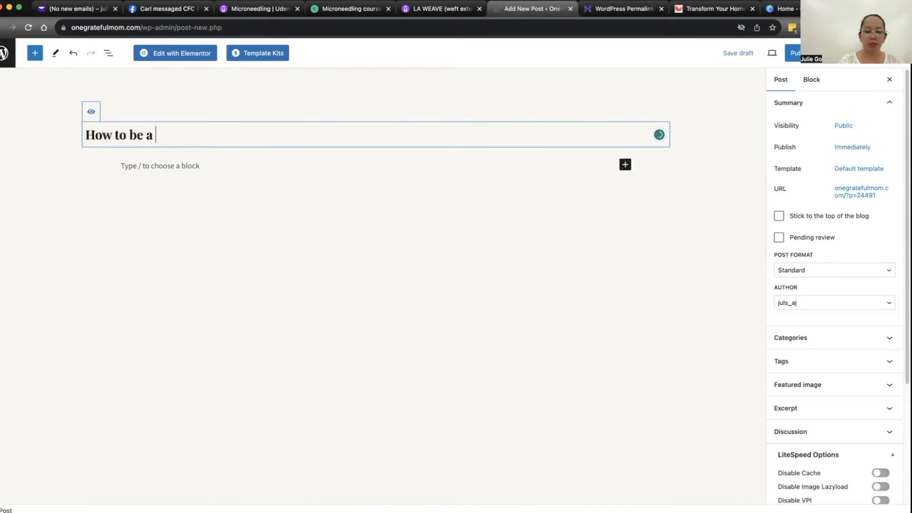
pyautogui.write('grateful mom?')
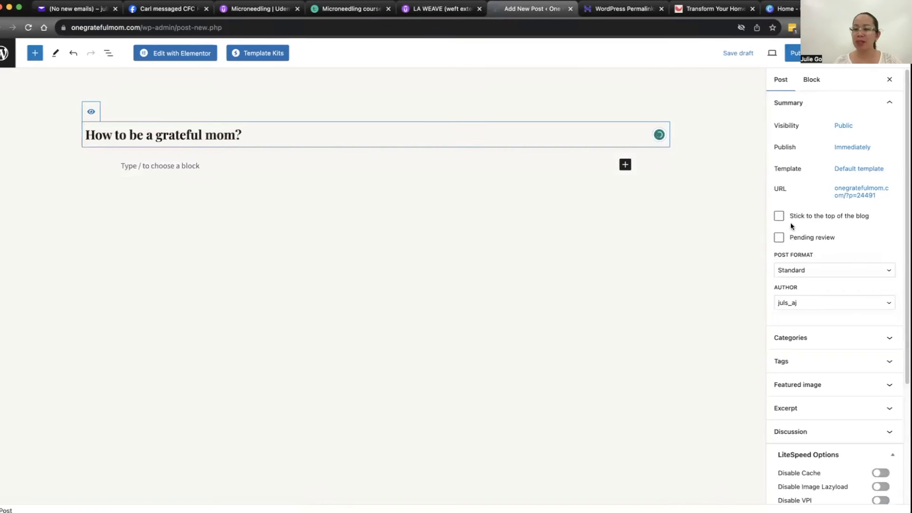
# Step: Publish the "How to be a grateful mom?" post and return to its settings
pyautogui.click(861, 192)
pyautogui.click(861, 191)
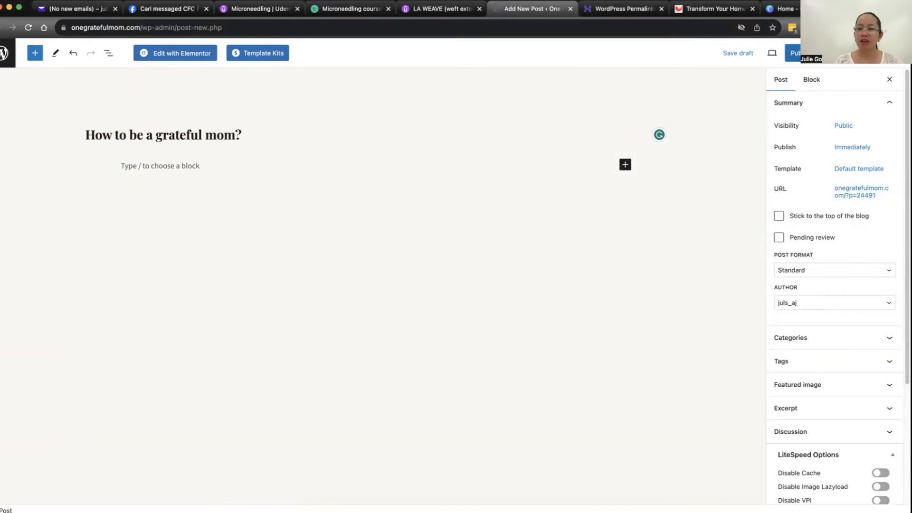
pyautogui.click(793, 53)
pyautogui.click(791, 53)
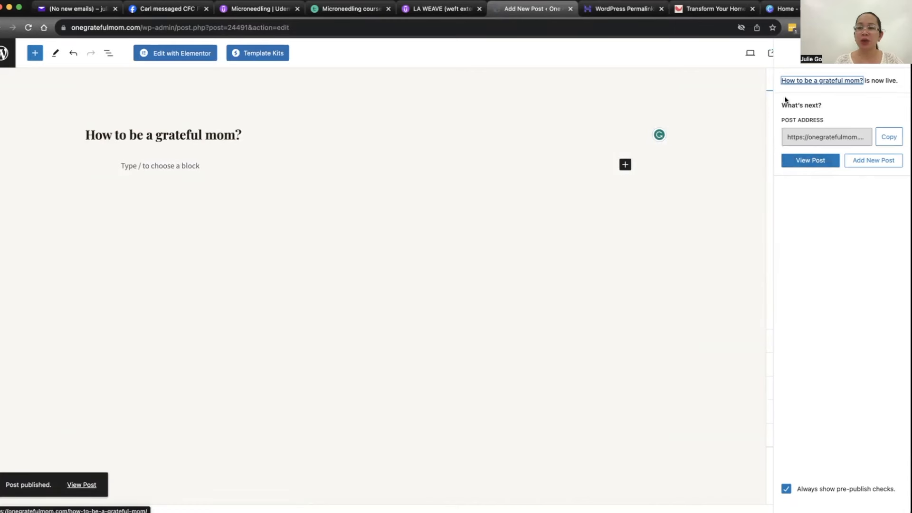
pyautogui.click(753, 81)
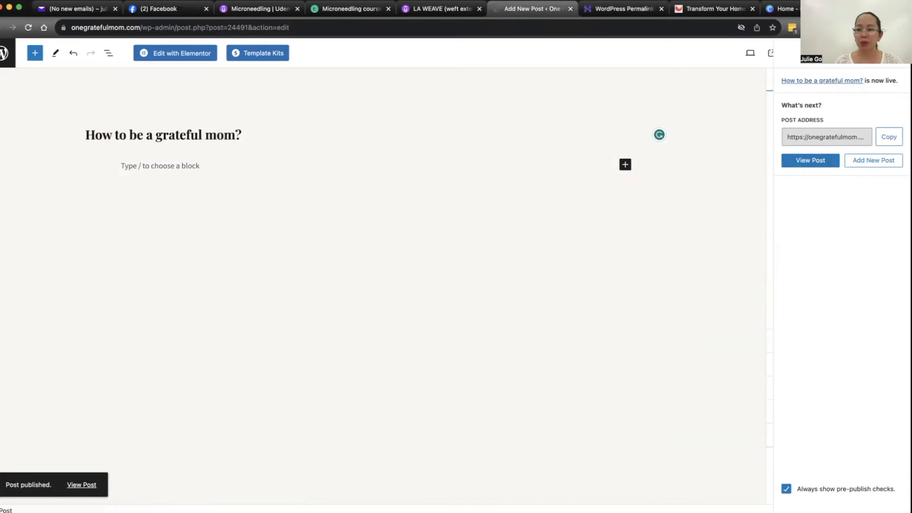
pyautogui.click(893, 53)
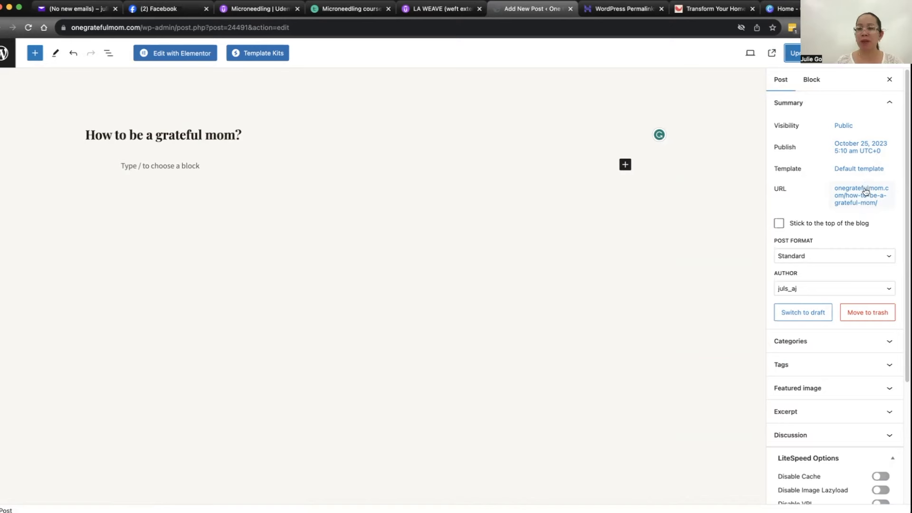
# Step: Set a free Pixabay photo of an orange rose as the post's featured image and update the post
pyautogui.scroll(-5, 829, 246)
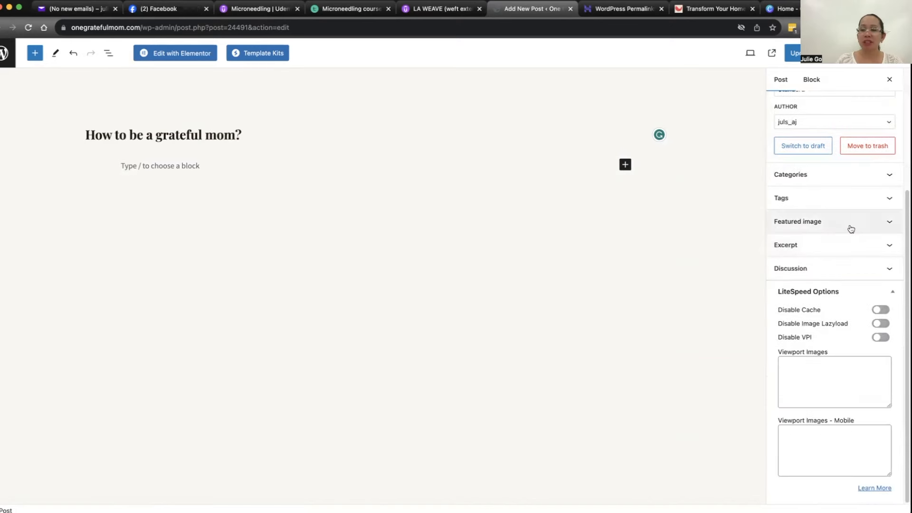
pyautogui.click(853, 223)
pyautogui.click(853, 257)
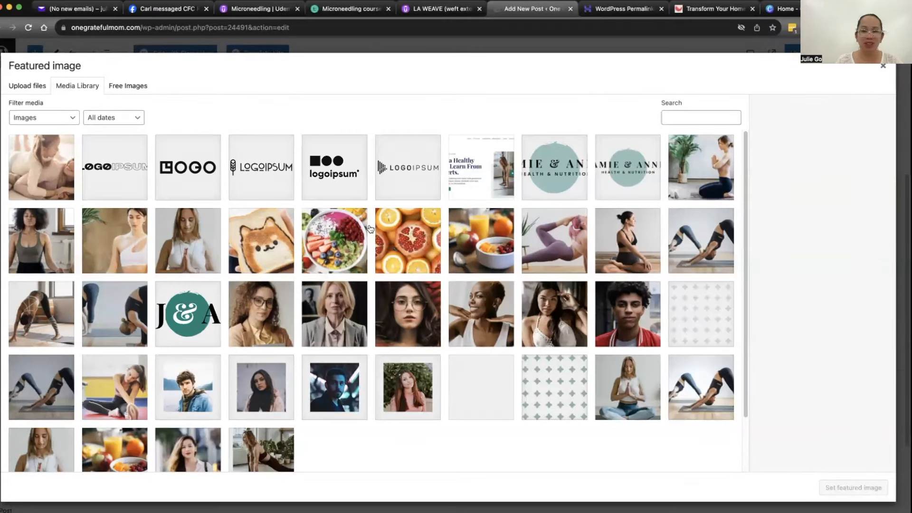
pyautogui.click(127, 87)
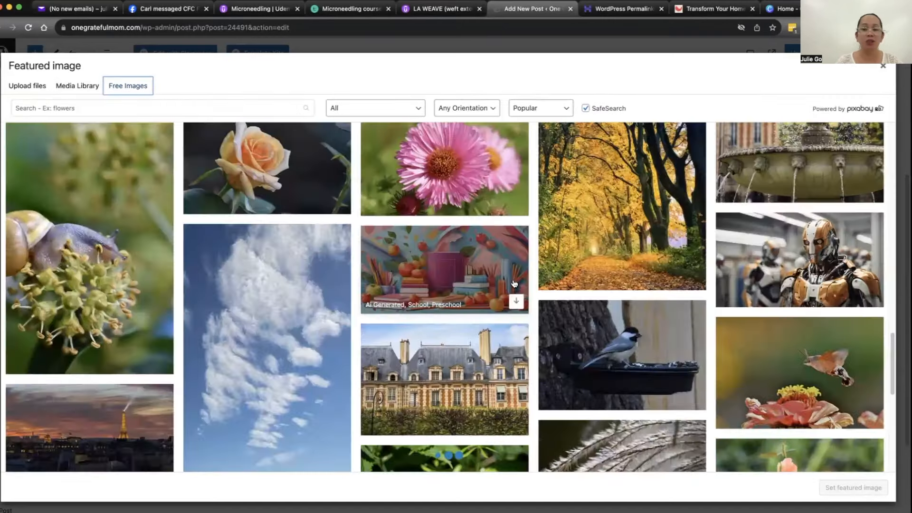
pyautogui.scroll(-10, 490, 285)
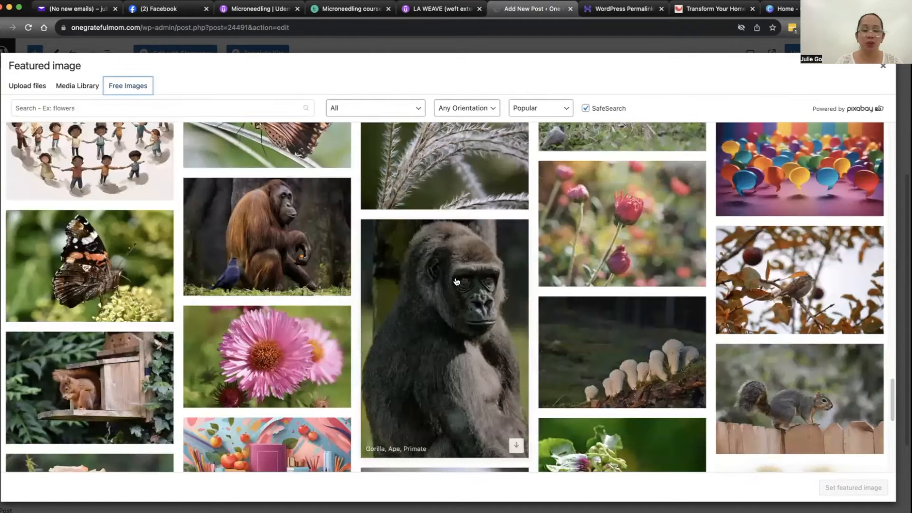
pyautogui.scroll(-3, 124, 246)
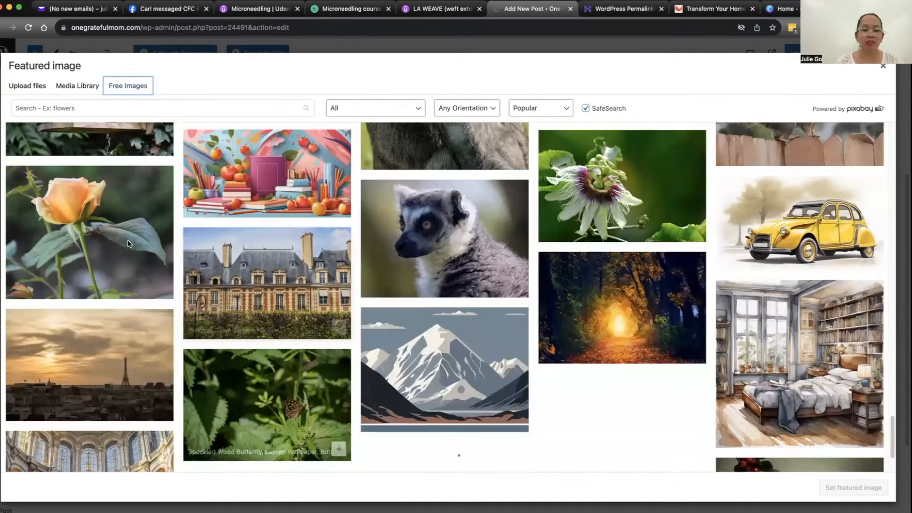
pyautogui.click(128, 244)
pyautogui.click(872, 107)
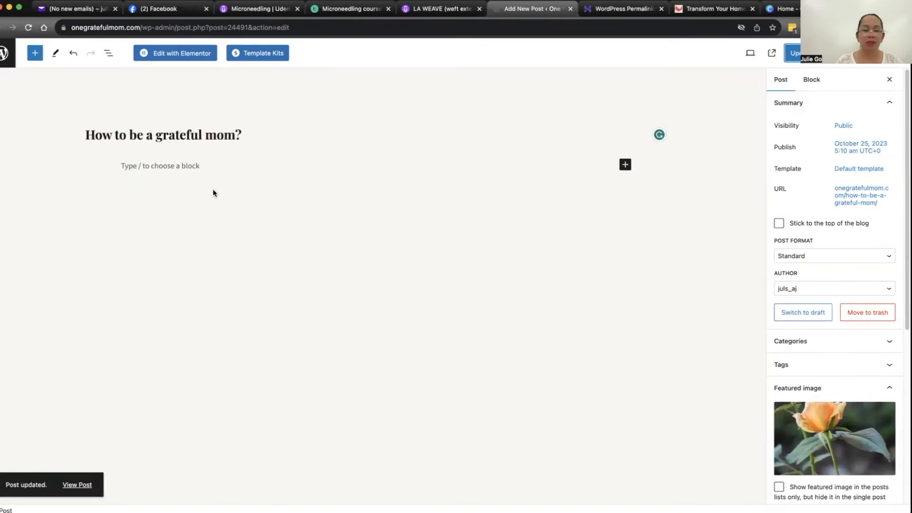
# Step: Open the post in Elementor and add a container with a single vertical column below the featured image
pyautogui.click(178, 56)
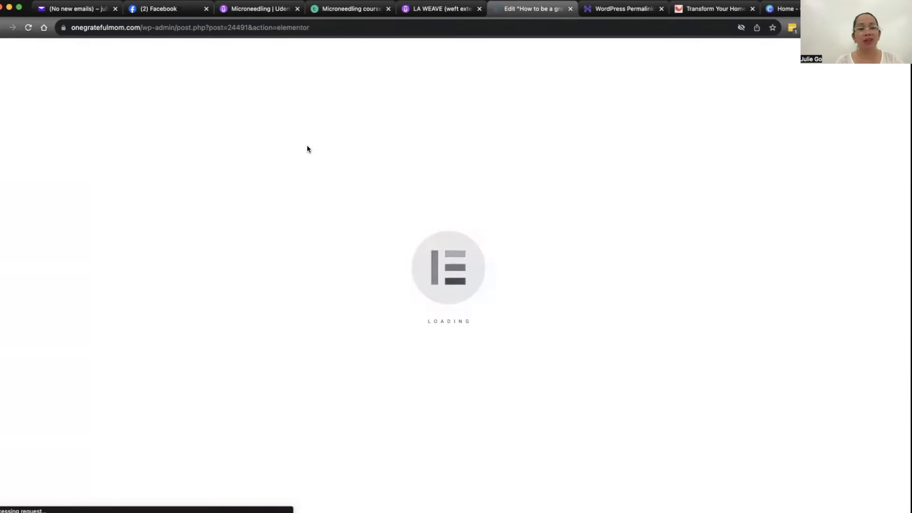
pyautogui.scroll(-4, 422, 170)
pyautogui.scroll(-3, 422, 170)
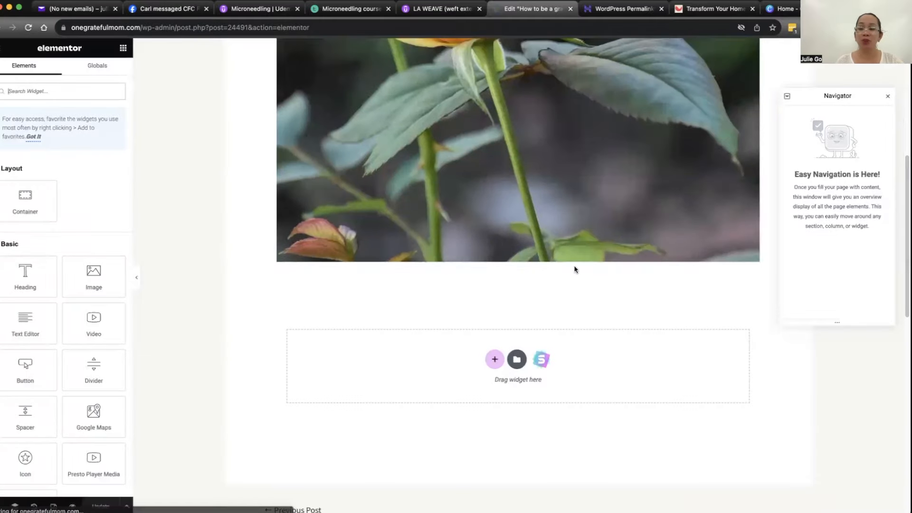
pyautogui.scroll(7, 546, 261)
pyautogui.scroll(-10, 377, 193)
pyautogui.scroll(5, 364, 215)
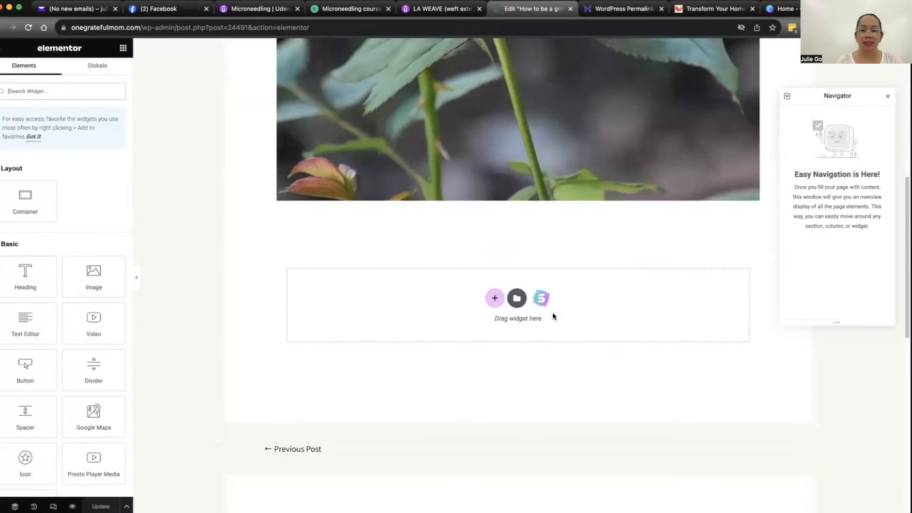
pyautogui.click(494, 299)
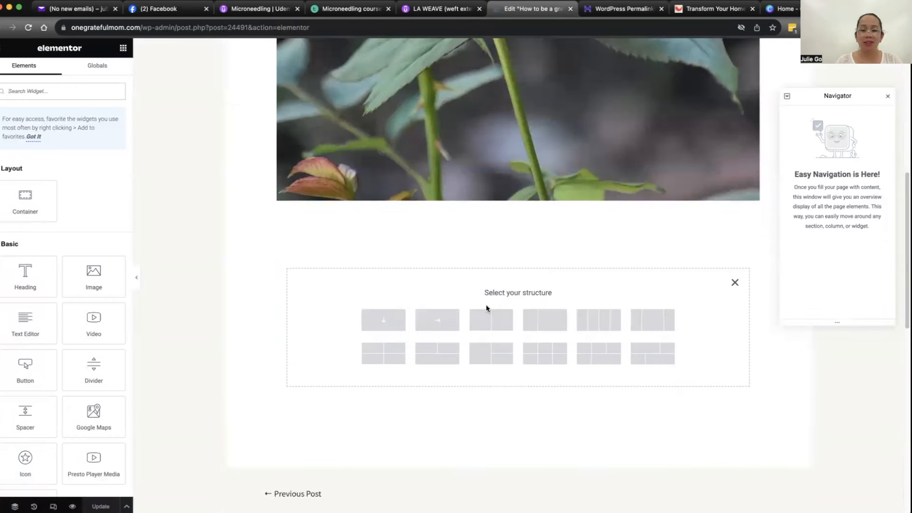
pyautogui.click(398, 326)
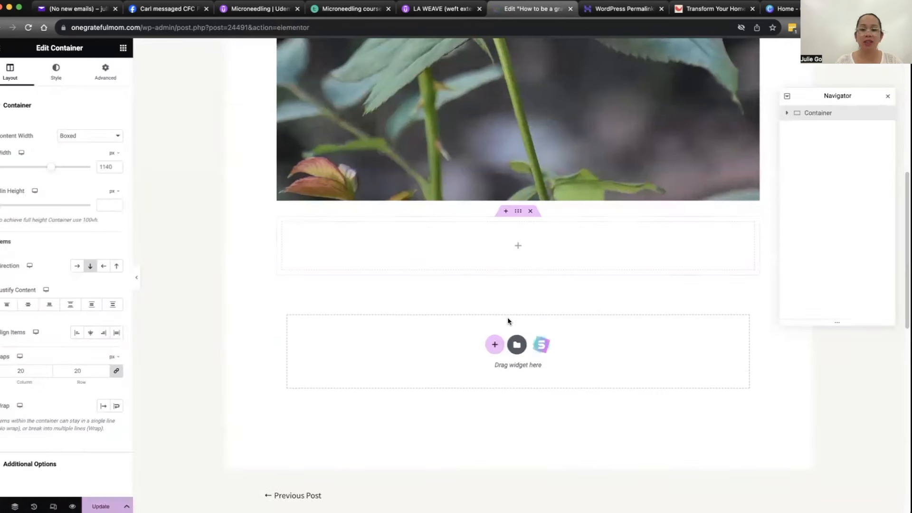
# Step: Add a Text Editor widget to the container with two placeholder paragraphs, "sldhliasdksndkasndkndksad" and "jasdjkshdlkakladhlsadasdsd"
pyautogui.click(517, 247)
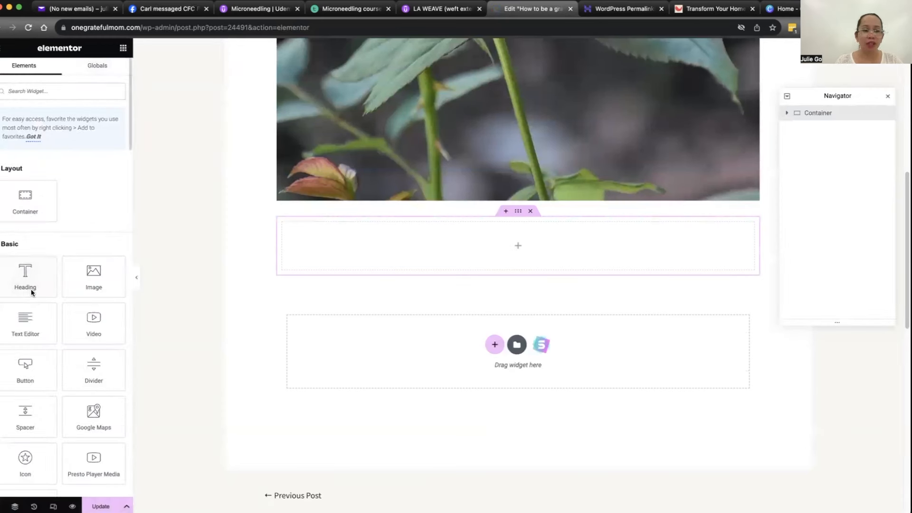
pyautogui.moveTo(19, 328); pyautogui.dragTo(490, 256)
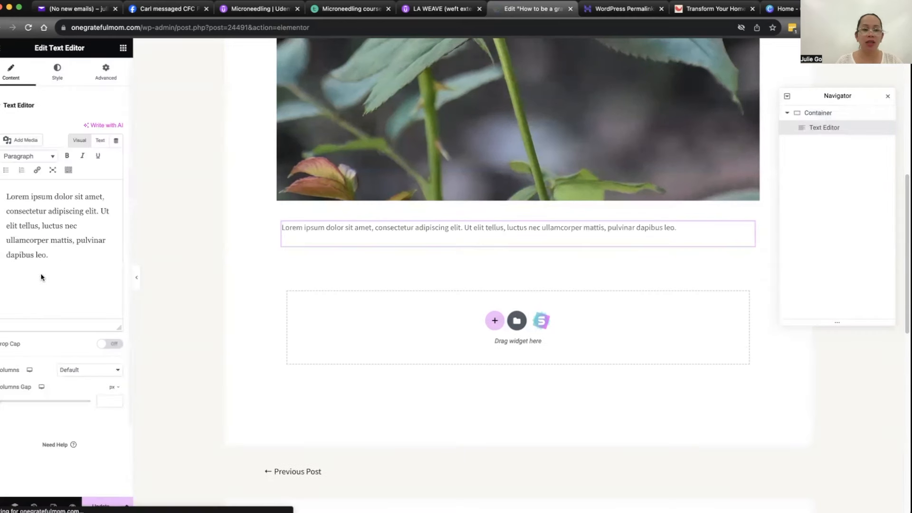
pyautogui.moveTo(59, 257); pyautogui.dragTo(12, 188)
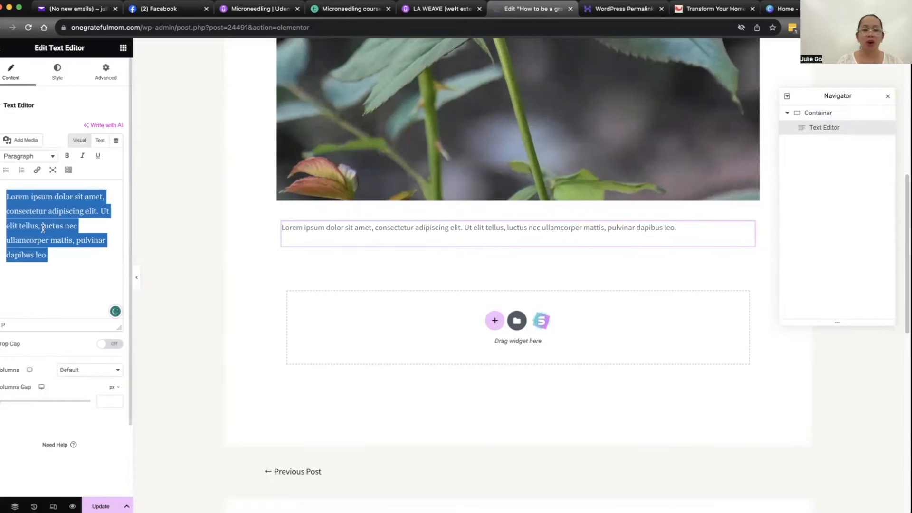
pyautogui.write('sldhliasdksndkasndkndksad')
pyautogui.press('Return')
pyautogui.write('jasdjkshdlkakladhlsadasdsd')
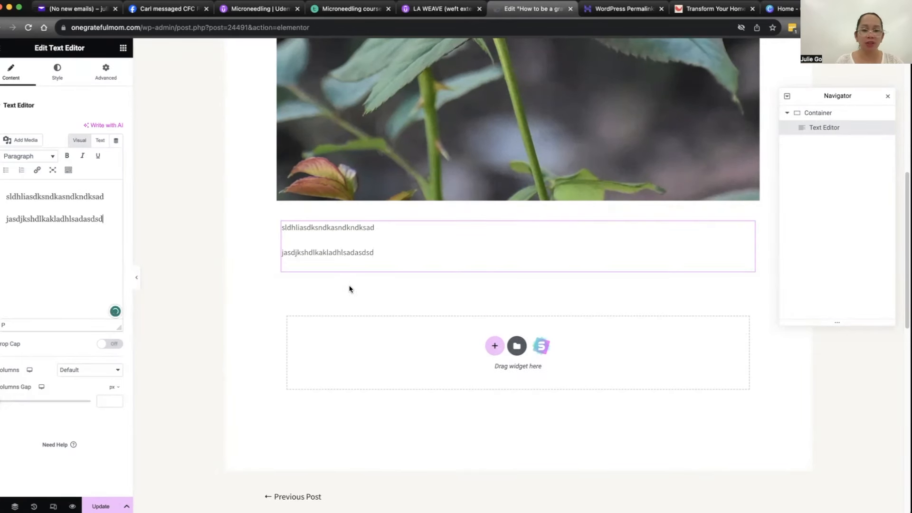
# Step: Add an Image widget below the placeholder text in the container
pyautogui.click(123, 49)
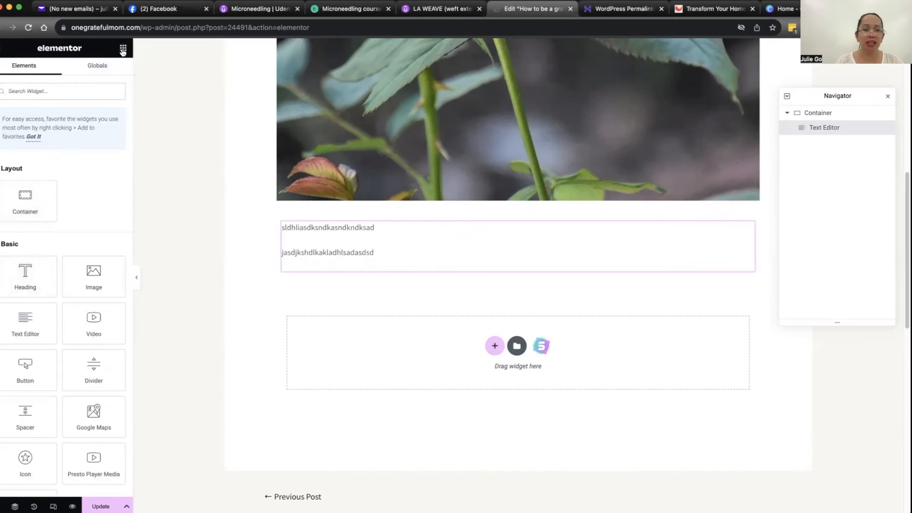
pyautogui.moveTo(92, 277); pyautogui.dragTo(357, 273)
pyautogui.scroll(-6, 370, 311)
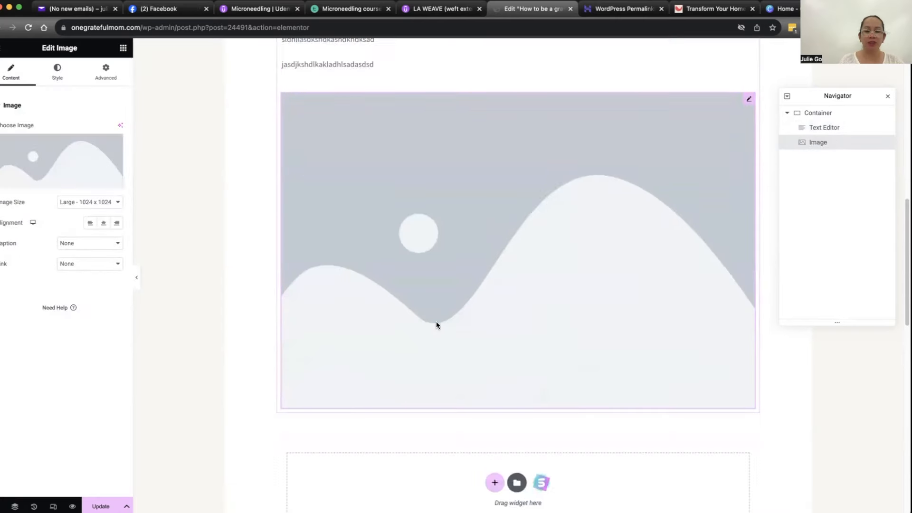
# Step: Insert a container with two equal side-by-side columns between the featured image and the placeholder text container
pyautogui.scroll(2, 476, 197)
pyautogui.scroll(4, 475, 198)
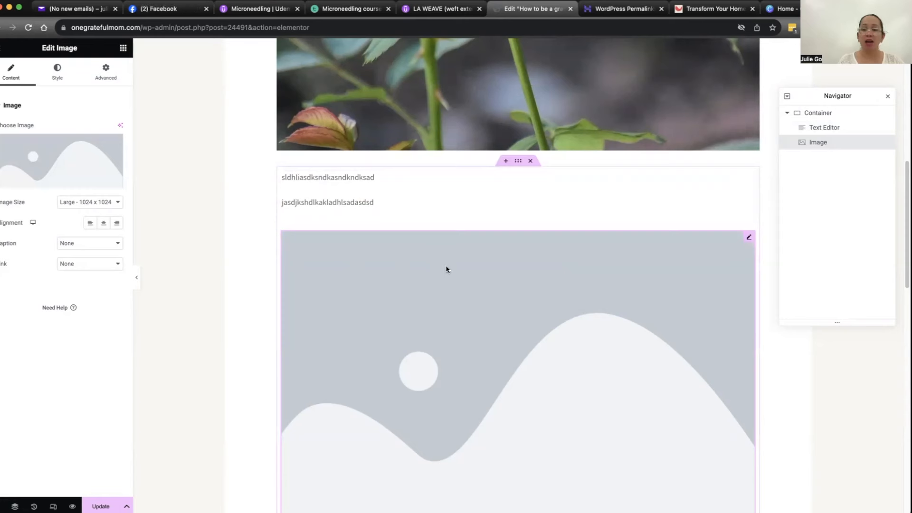
pyautogui.rightClick(750, 239)
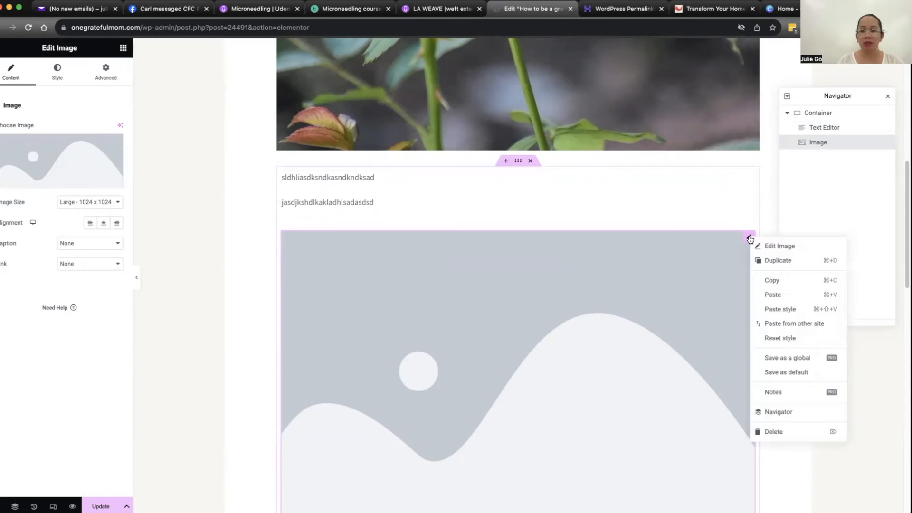
pyautogui.click(593, 195)
pyautogui.click(506, 161)
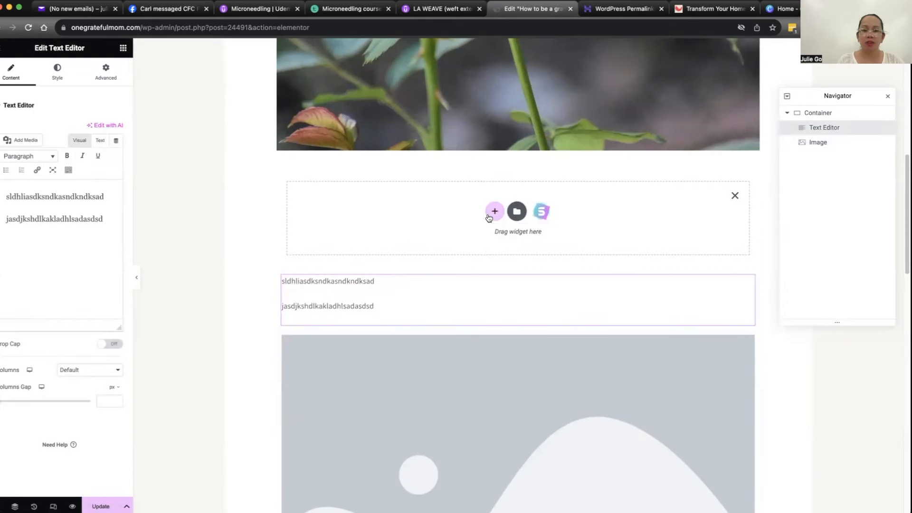
pyautogui.click(493, 212)
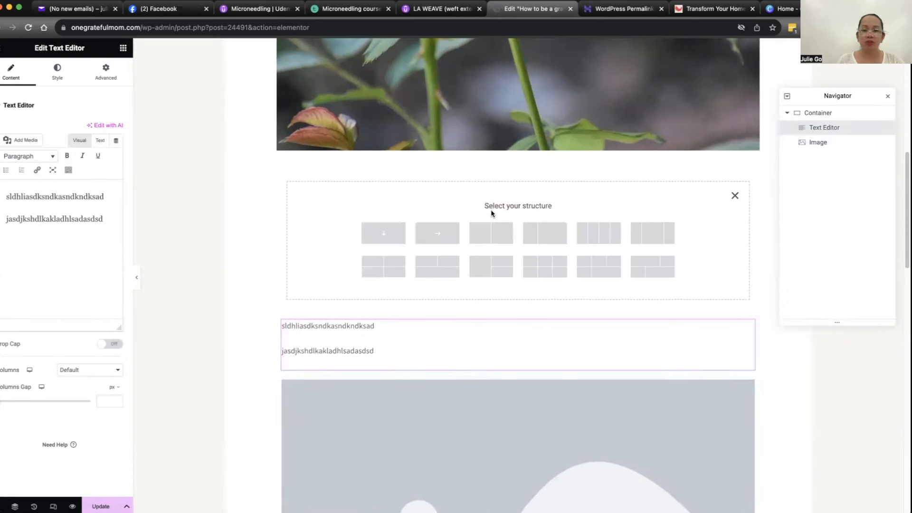
pyautogui.click(495, 239)
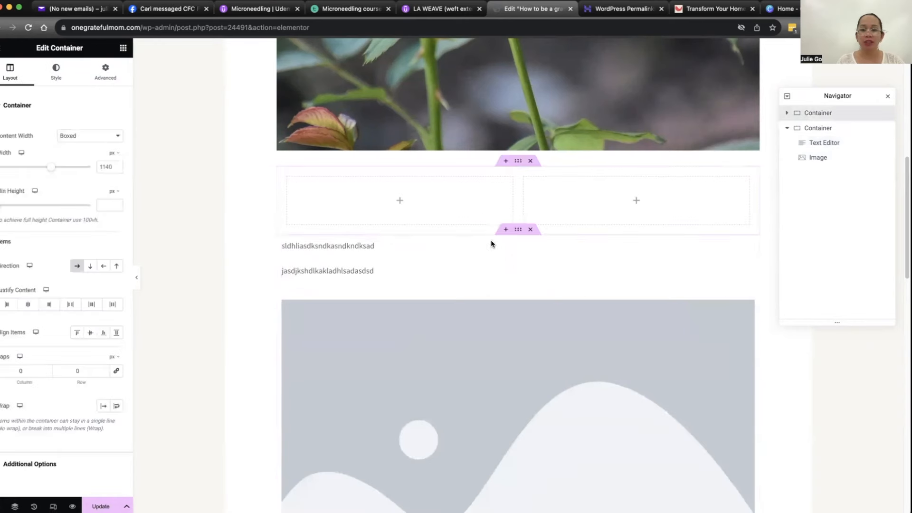
# Step: Add an Image widget to the new container's right column and a Text Editor widget to its left column
pyautogui.click(636, 202)
pyautogui.moveTo(88, 285); pyautogui.dragTo(609, 205)
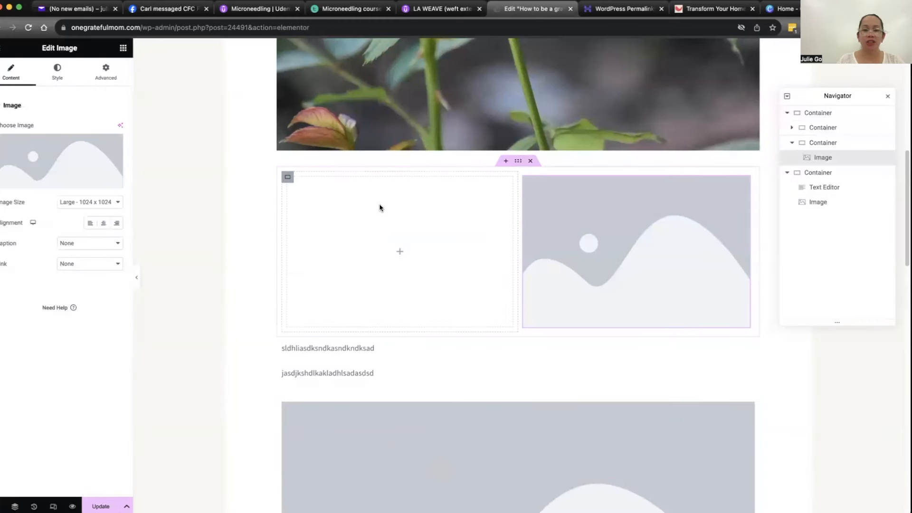
pyautogui.click(399, 251)
pyautogui.moveTo(340, 266); pyautogui.dragTo(386, 251)
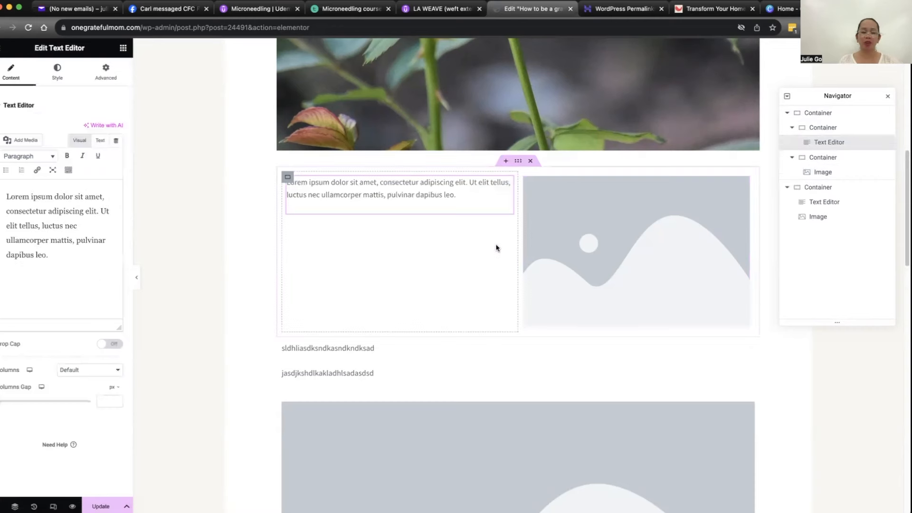
# Step: Delete the container with the placeholder text and image, and the two-column container above it
pyautogui.scroll(-4, 497, 247)
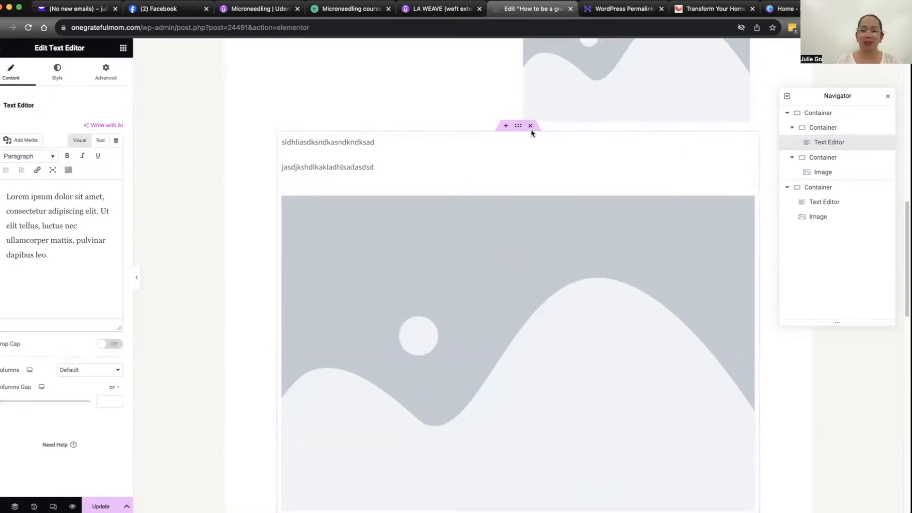
pyautogui.click(530, 126)
pyautogui.scroll(6, 537, 266)
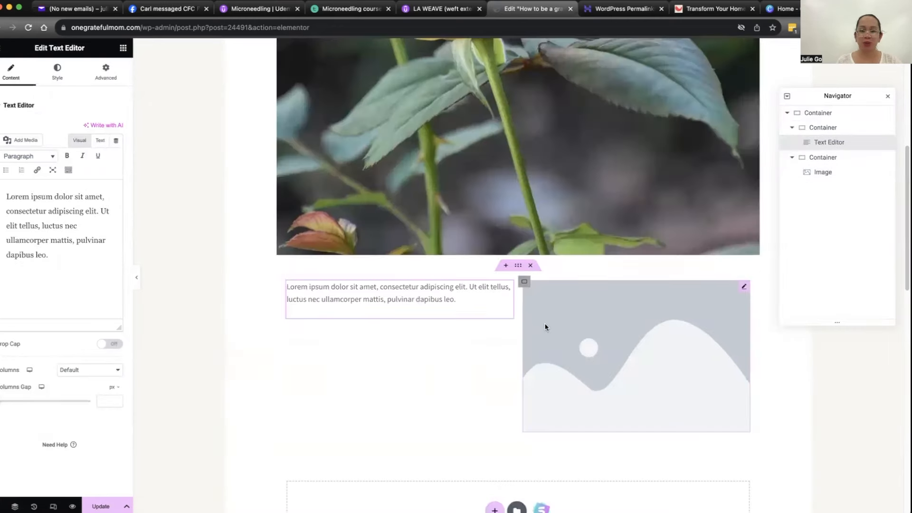
pyautogui.click(531, 266)
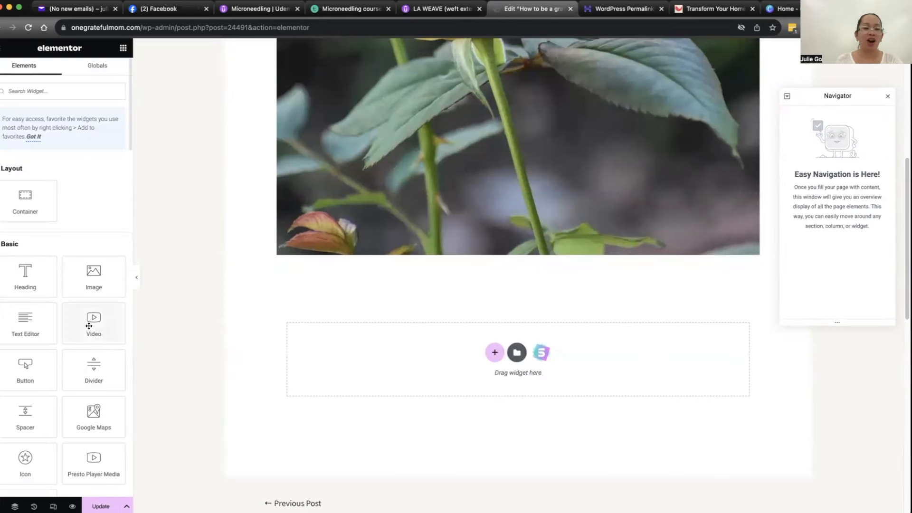
# Step: Add a container with a single vertical column below the featured image and place a Text Editor widget in it
pyautogui.click(29, 326)
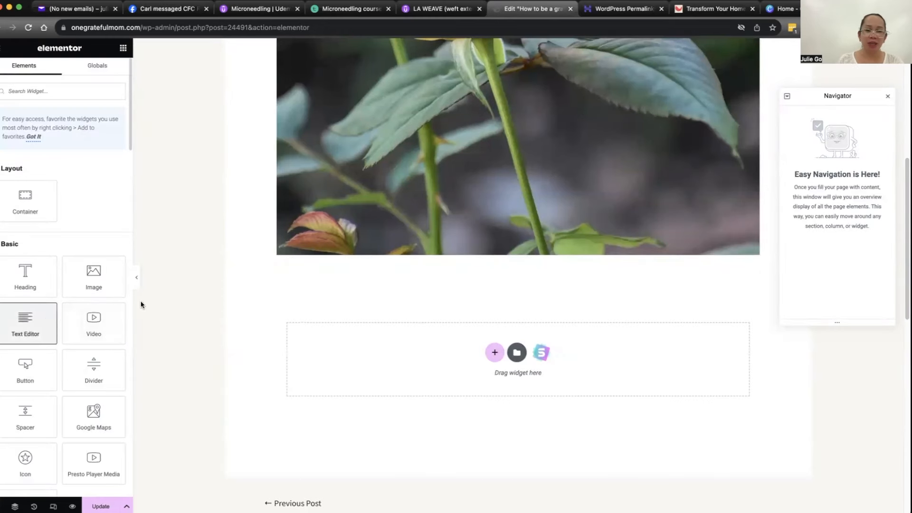
pyautogui.click(492, 360)
pyautogui.click(384, 375)
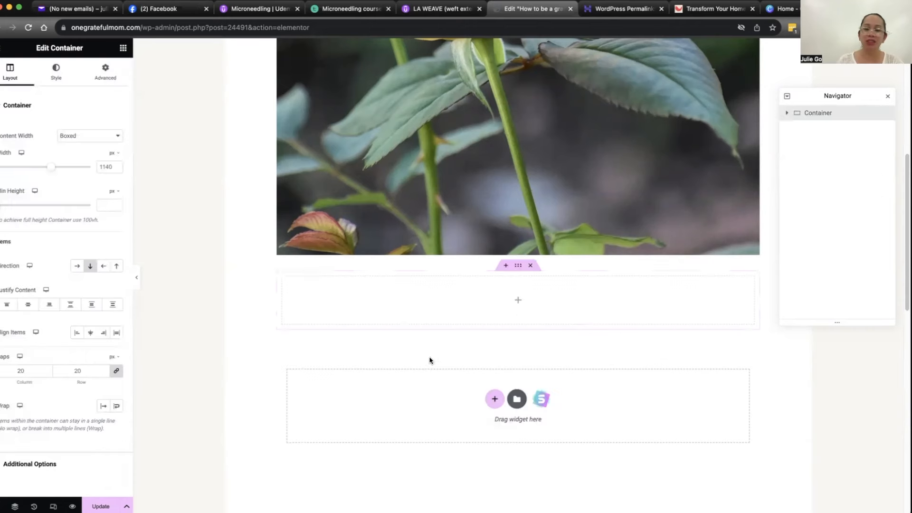
pyautogui.click(518, 299)
pyautogui.moveTo(27, 327); pyautogui.dragTo(489, 307)
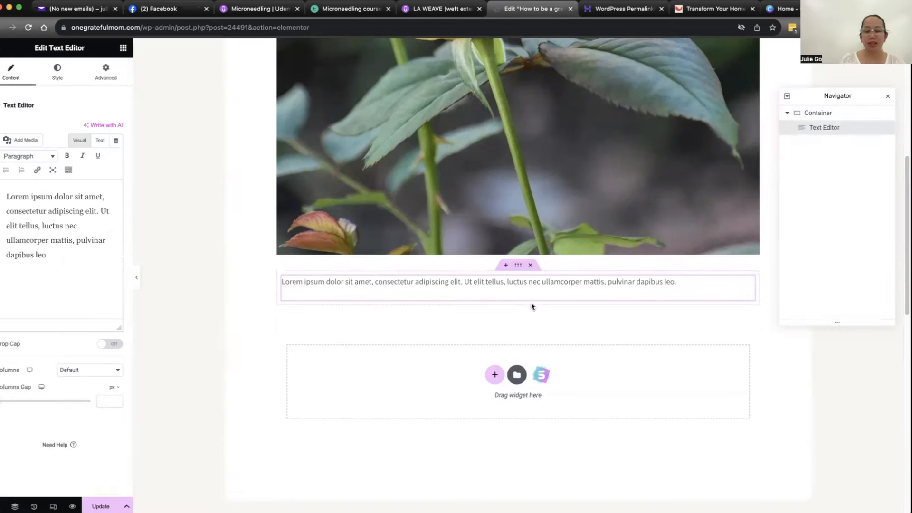
pyautogui.scroll(-10, 532, 306)
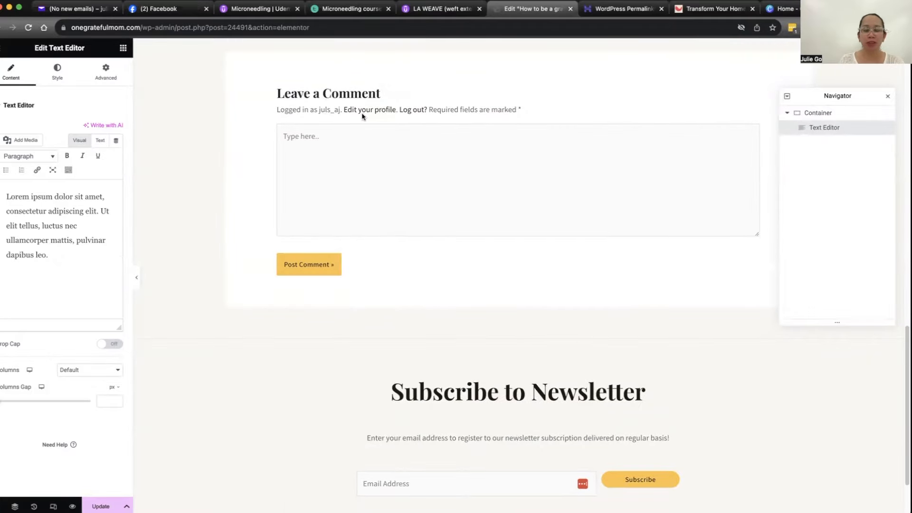
pyautogui.scroll(10, 399, 147)
pyautogui.scroll(5, 428, 156)
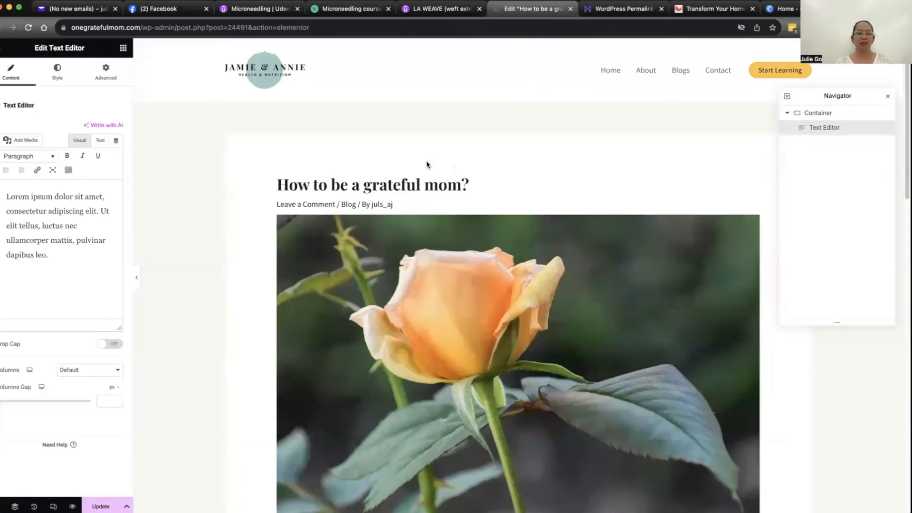